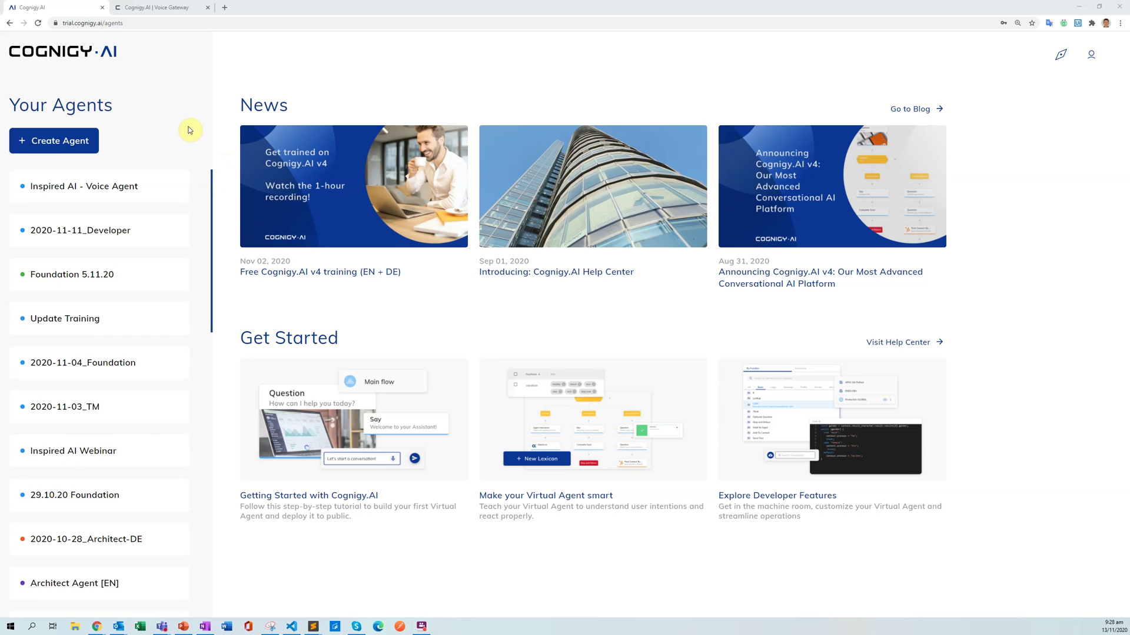
Open the Inspired AI - Voice Agent and go to the Flows list under Build.
mouse_move(152, 191)
mouse_move(51, 186)
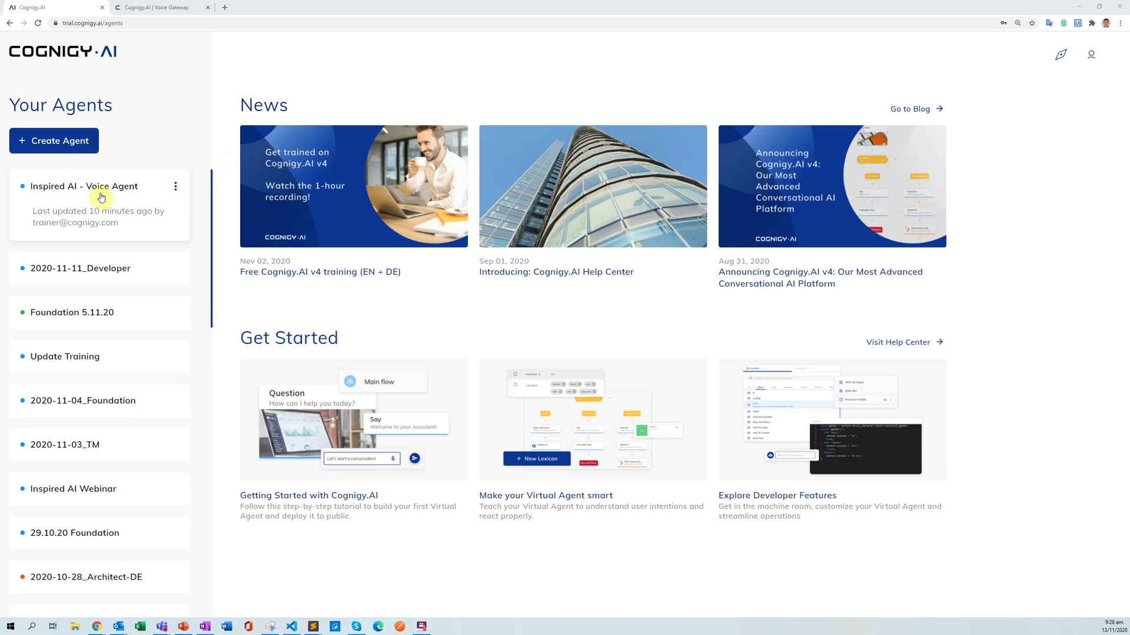
left_click(78, 201)
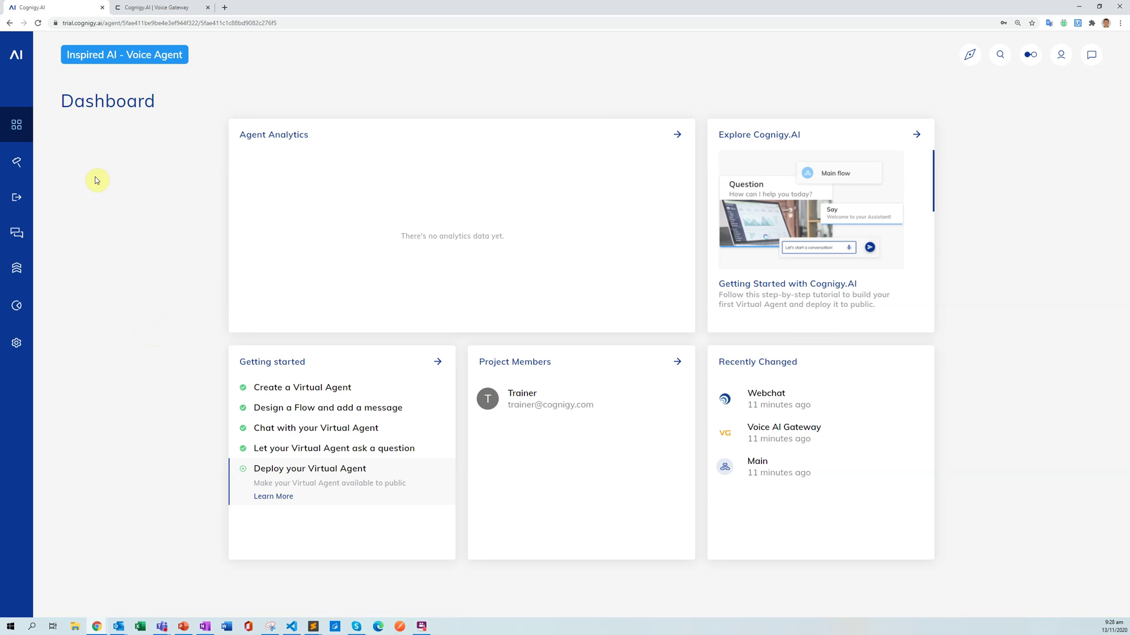
mouse_move(20, 162)
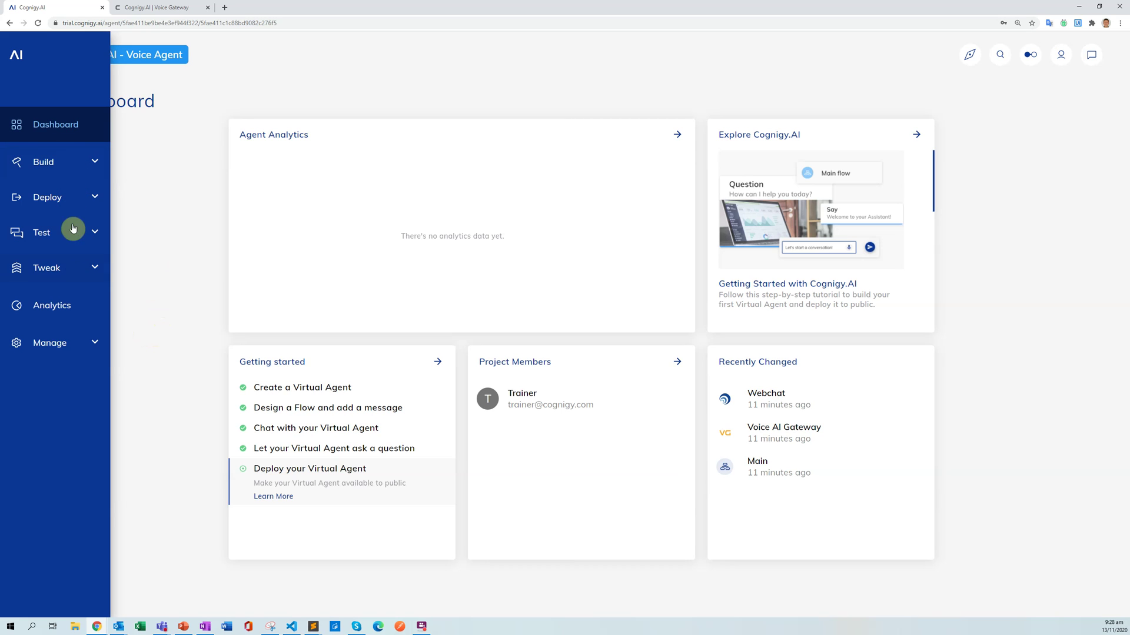
left_click(86, 163)
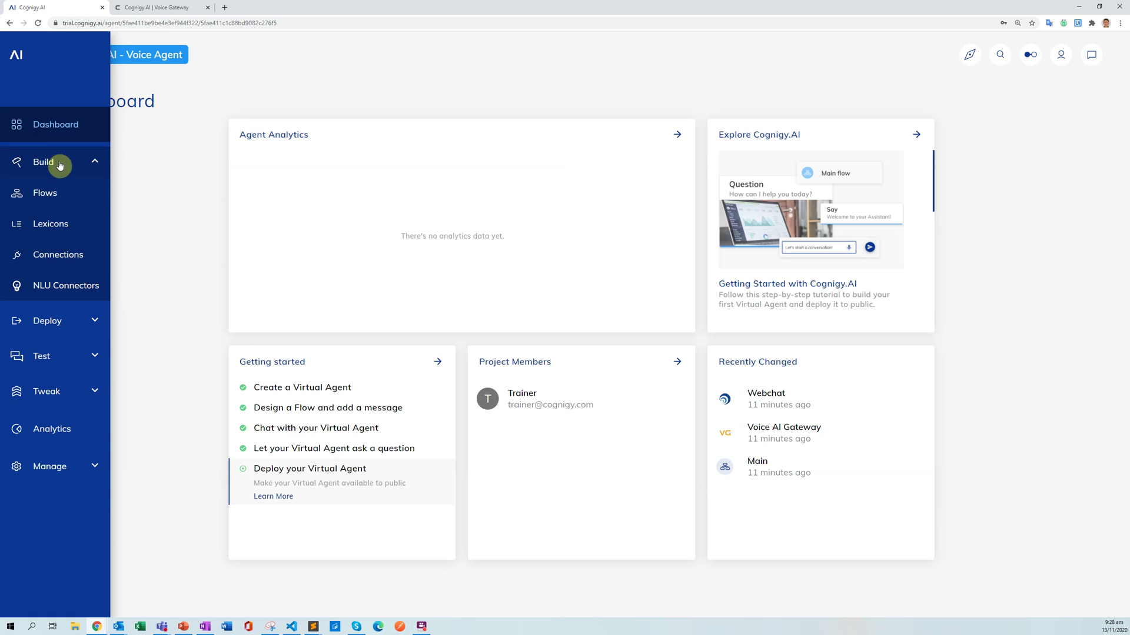
left_click(47, 194)
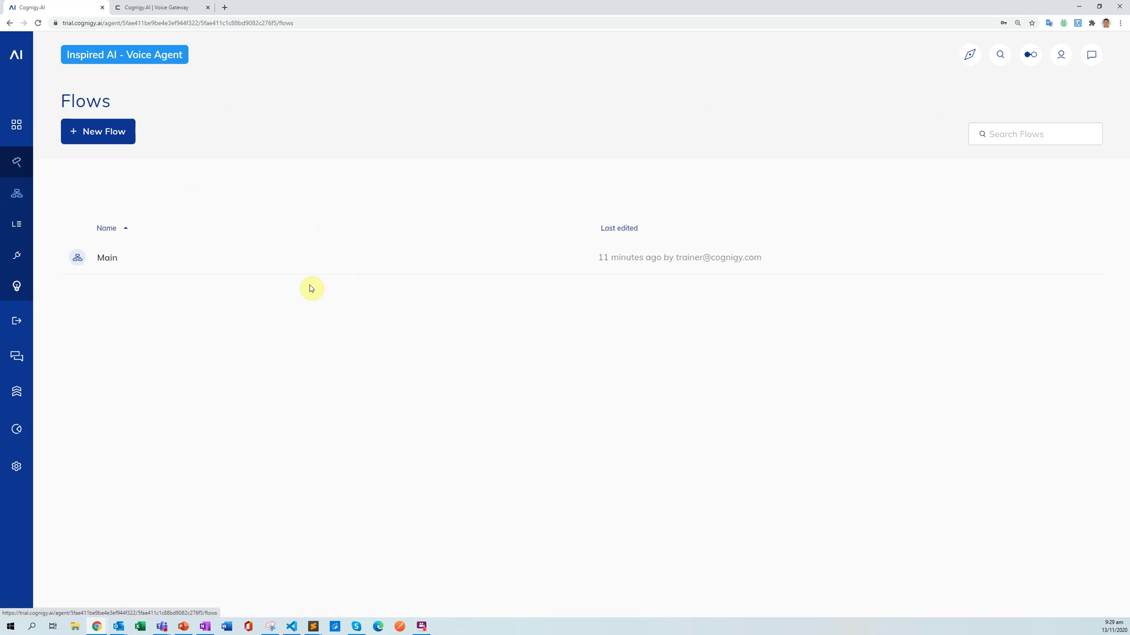
Open the Main flow and send 'Hi' in the test chat to get the Hello World reply.
left_click(279, 265)
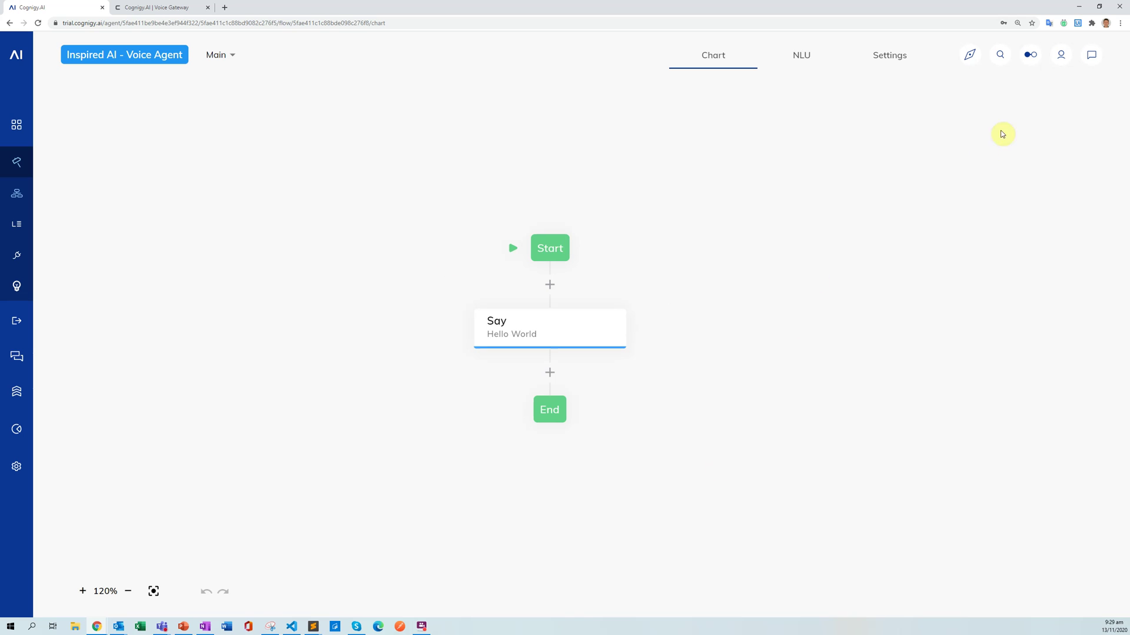
left_click(1091, 55)
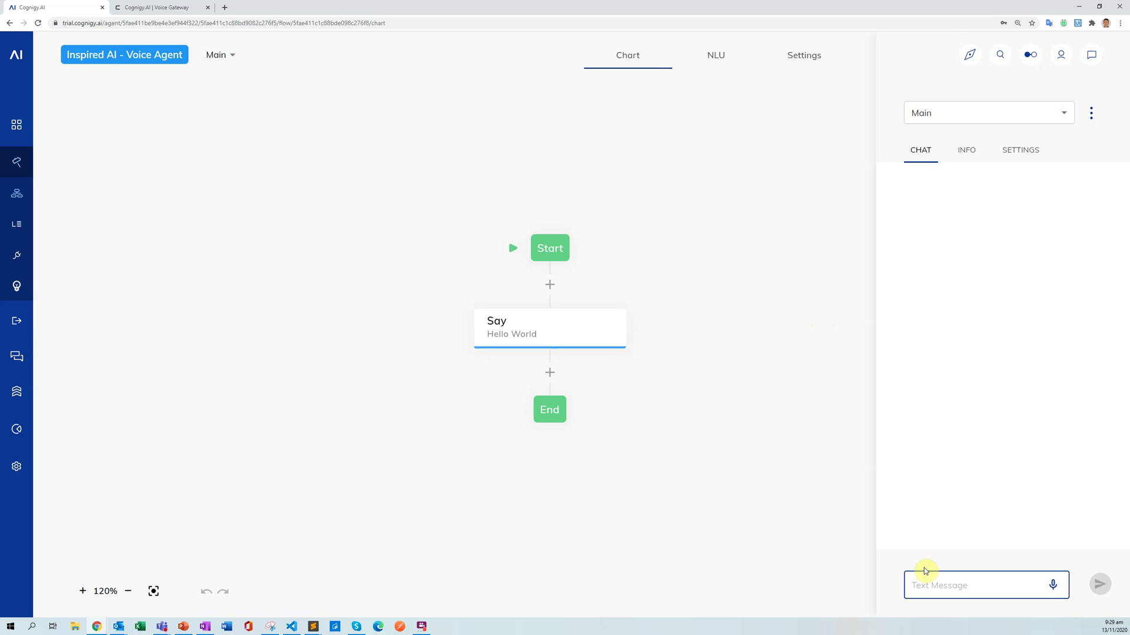
type("Hi")
key("Return")
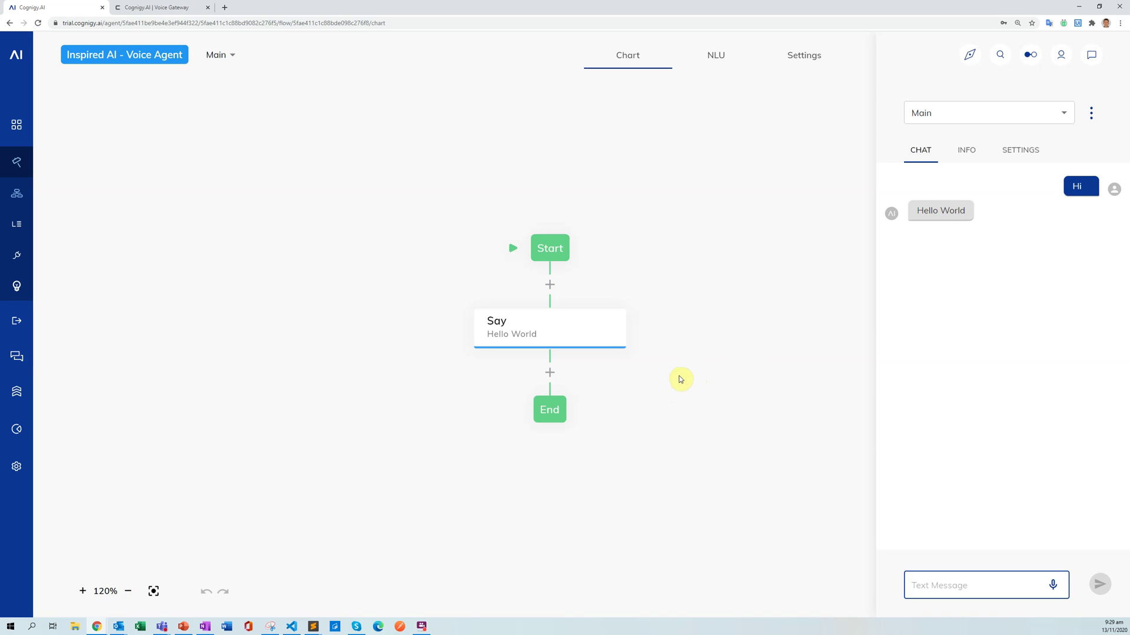
left_click_drag(708, 370, 616, 380)
Create a new NLU intent named 'Order Status'.
left_click(1091, 55)
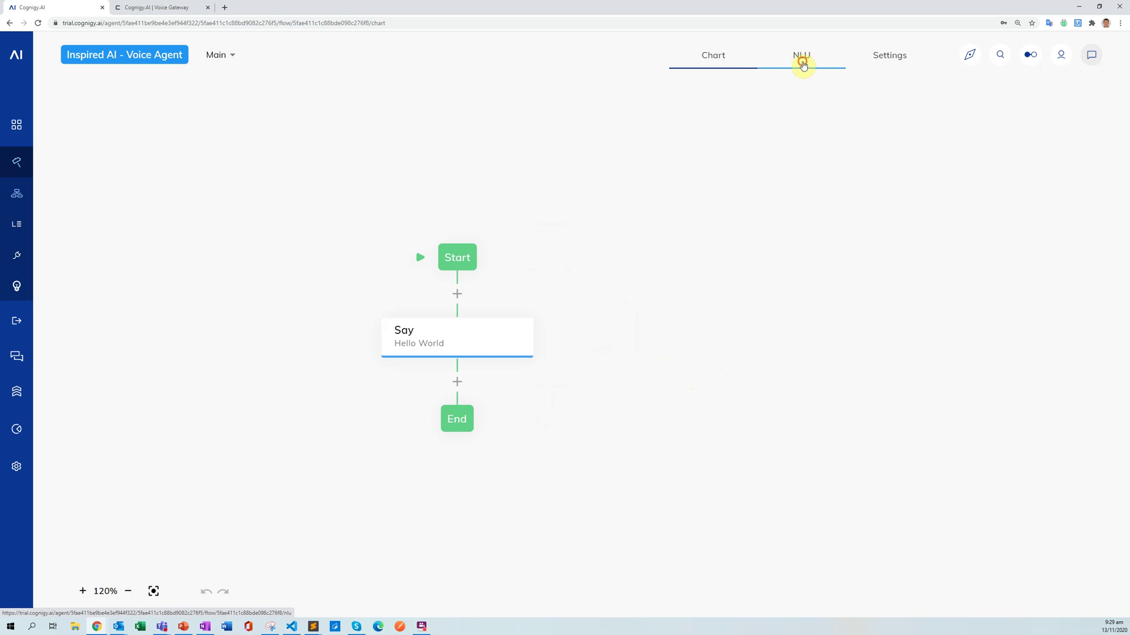
left_click(803, 64)
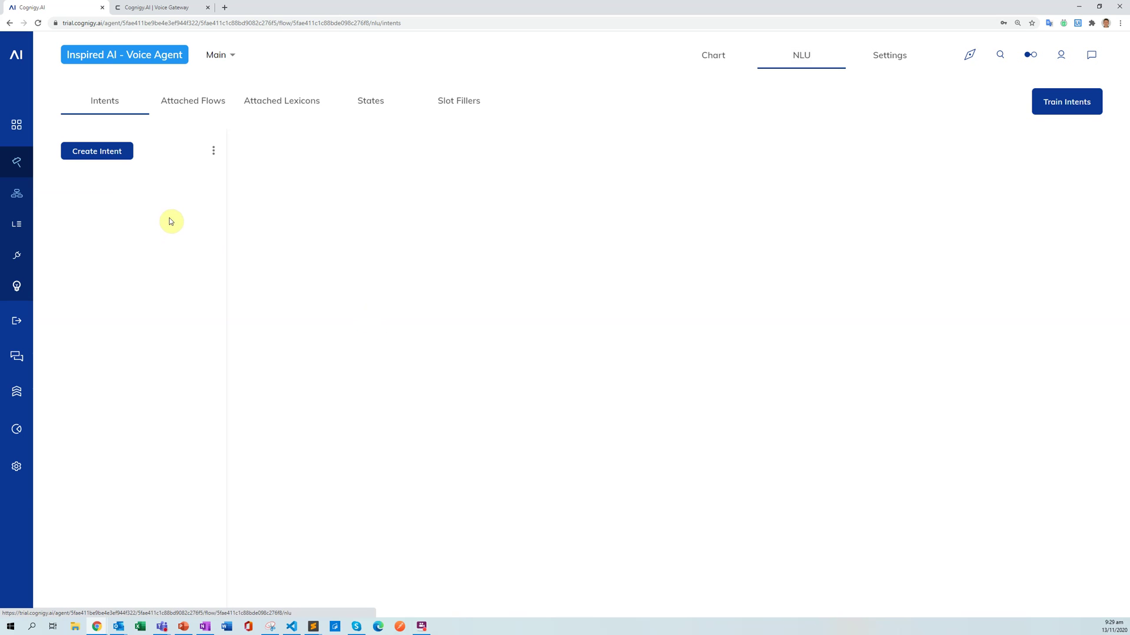
left_click(103, 151)
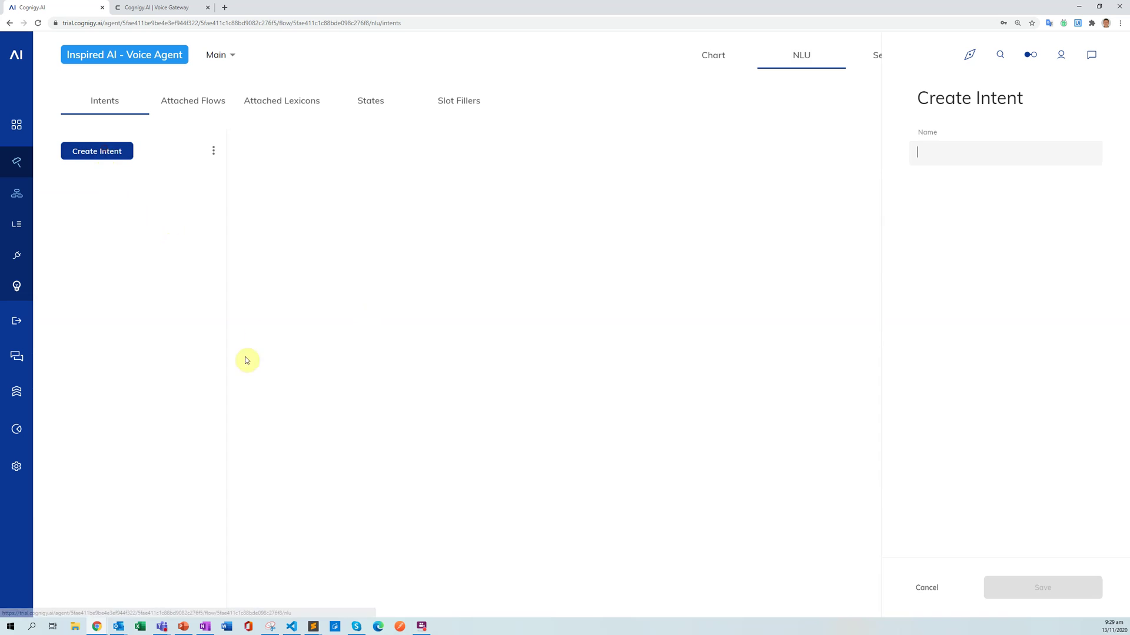
left_click(932, 155)
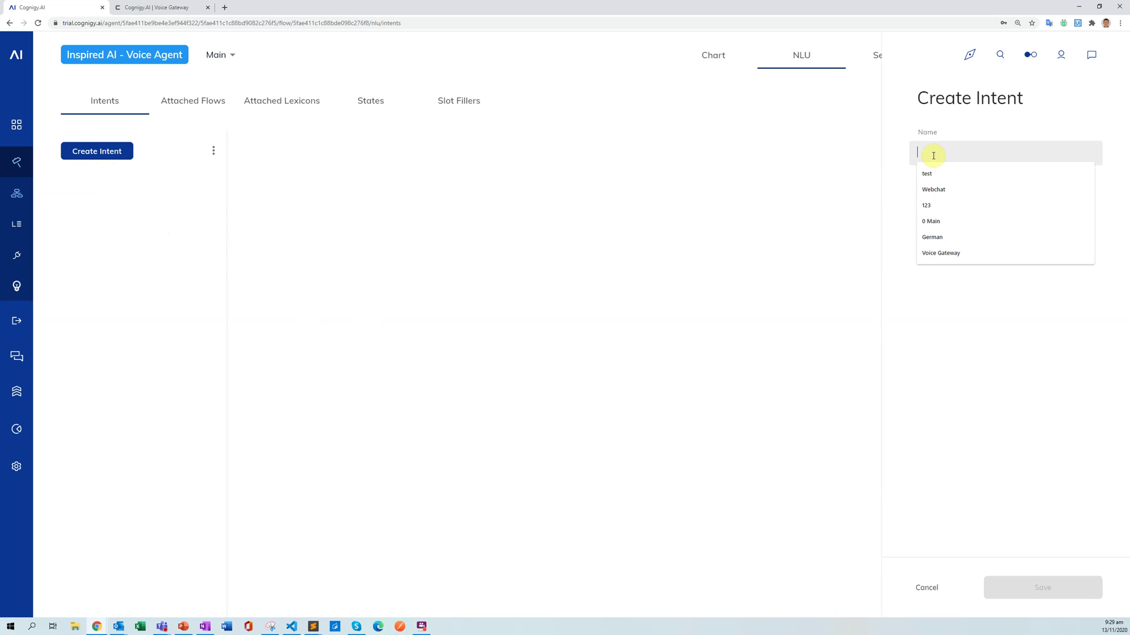
type("Order St")
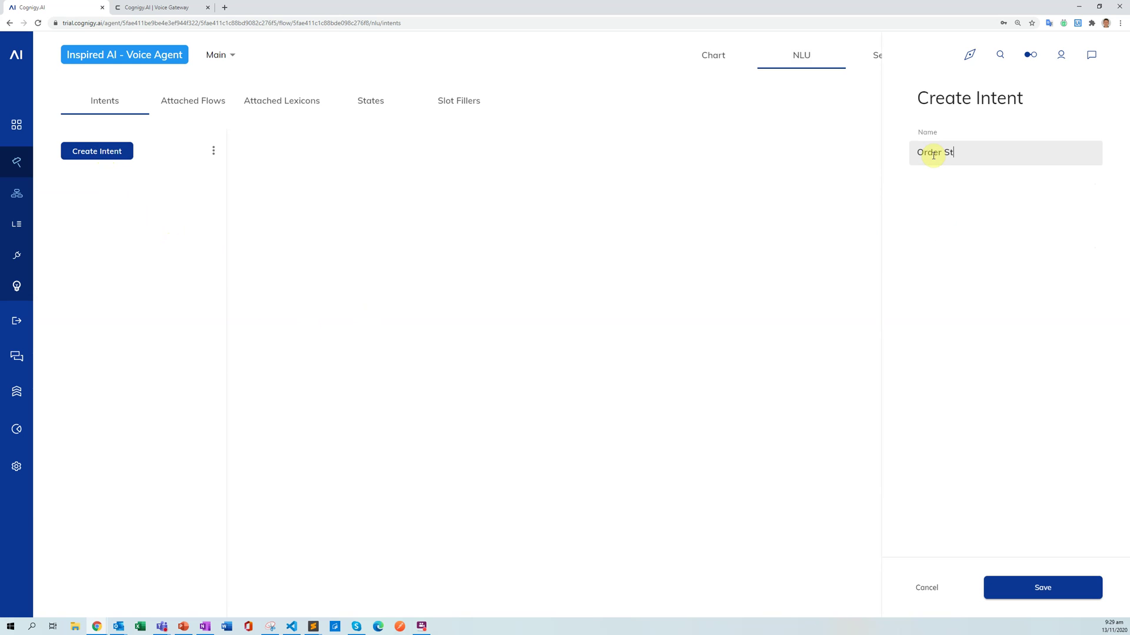
type("atus")
left_click(1031, 589)
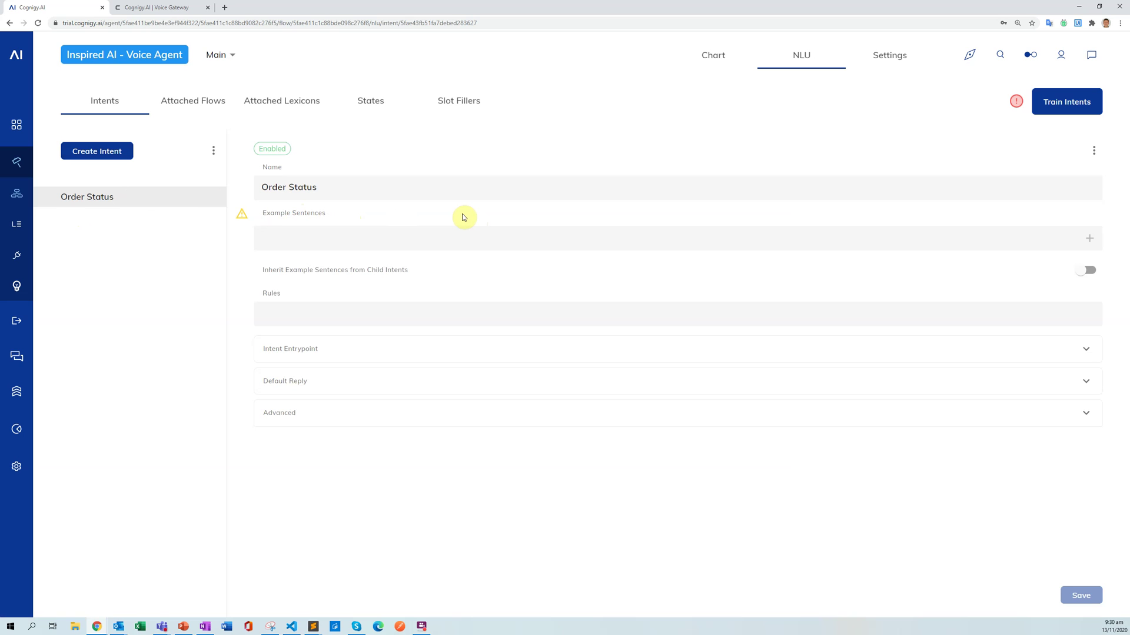
Save five Order Status examples, e.g. 'where is my delivery' and 'I need to get information about an order'.
type("what ")
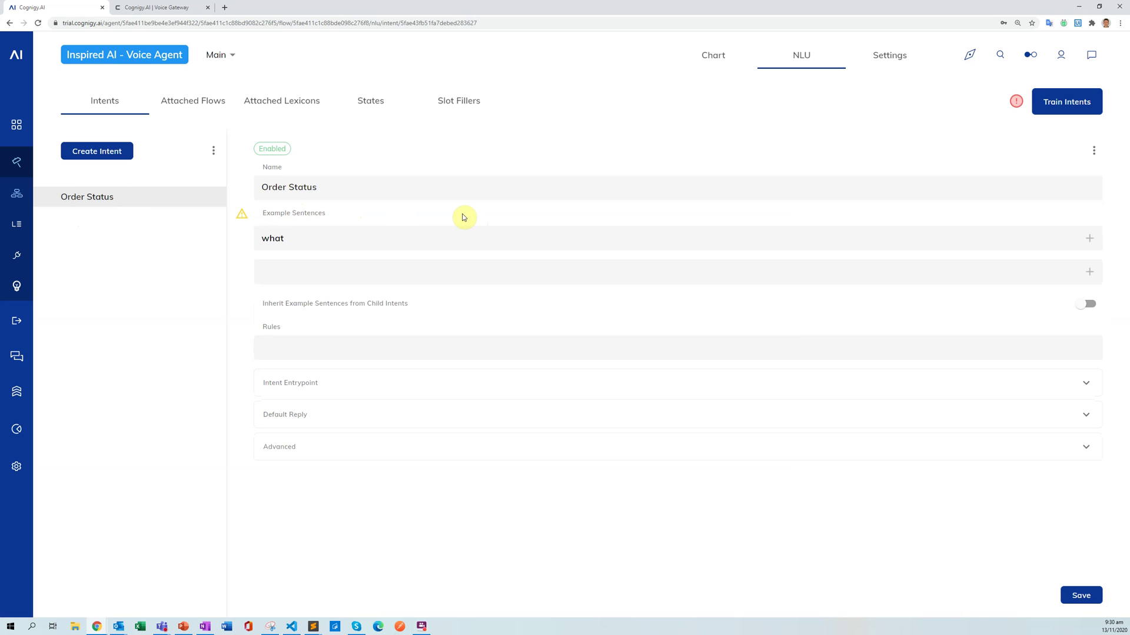
type("is the status of my ordergive me the sta")
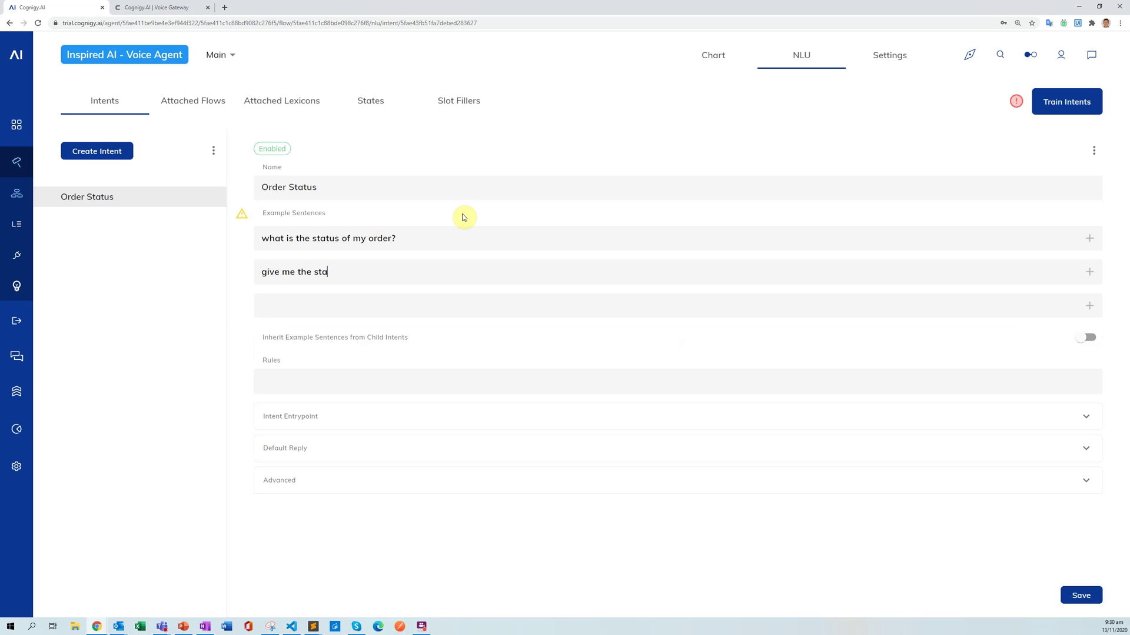
type("tus ")
type("of my order")
type("wheer ")
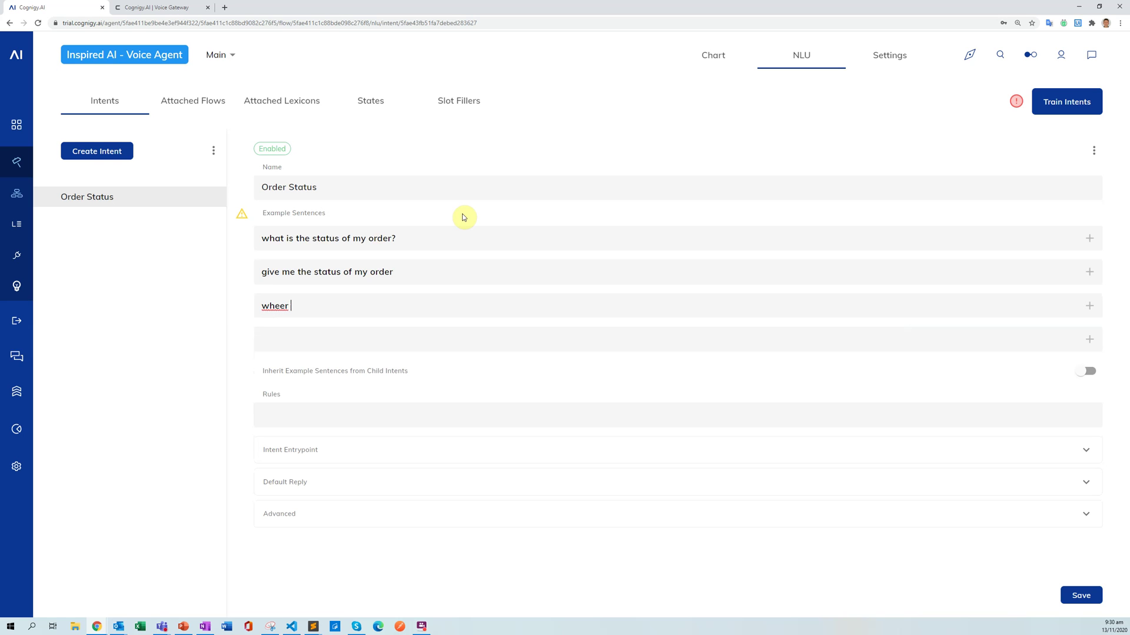
type("i")
key("BackSpace")
key("BackSpace")
key("BackSpace")
key("BackSpace")
type("re is my ")
type("deliver")
type("please tell m")
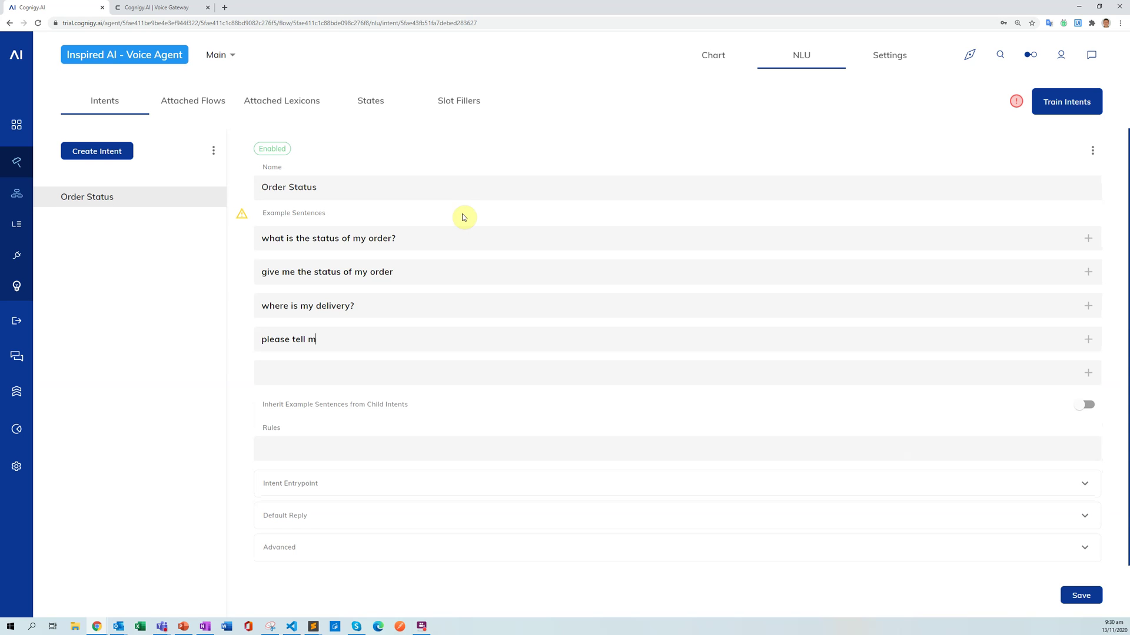
type("ore about an order")
key("Return")
type("I need to ")
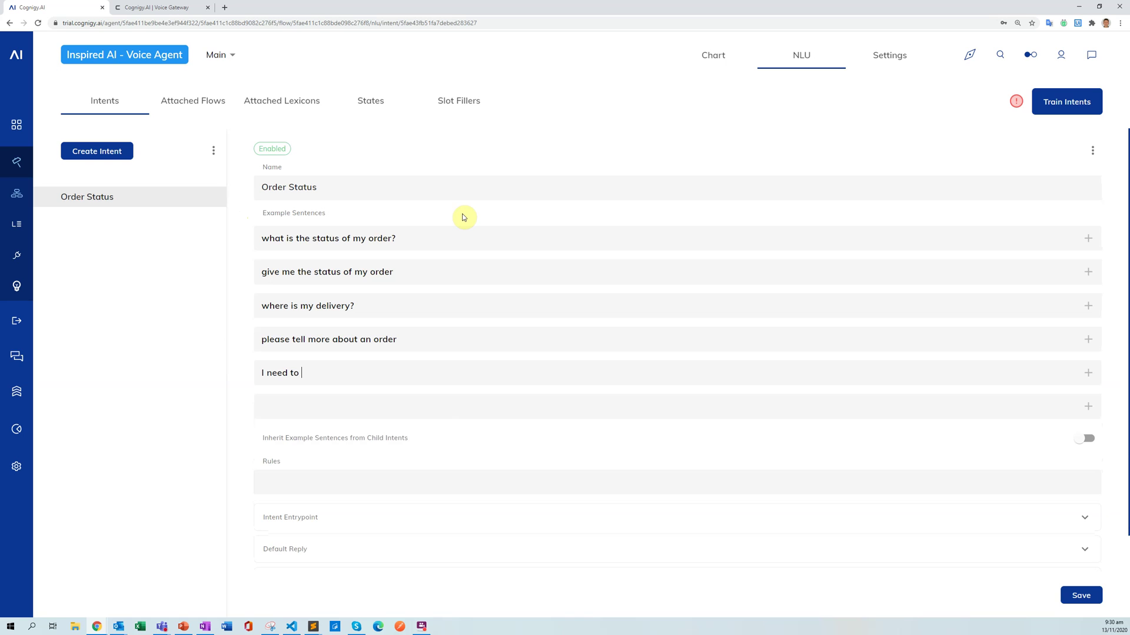
type("get information about an order")
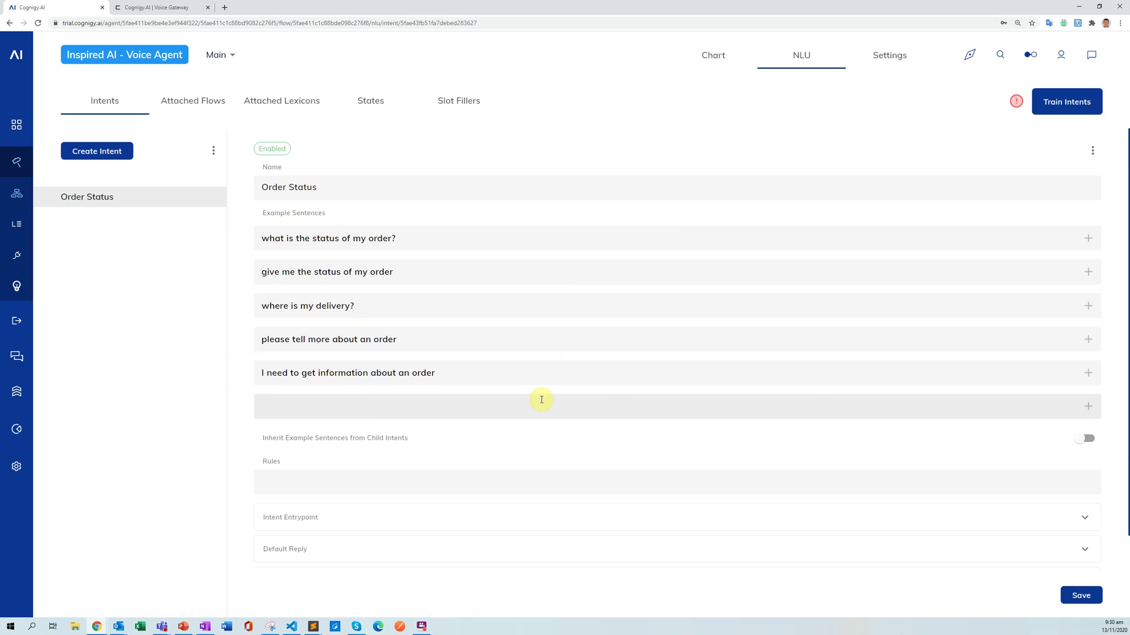
left_click(1074, 596)
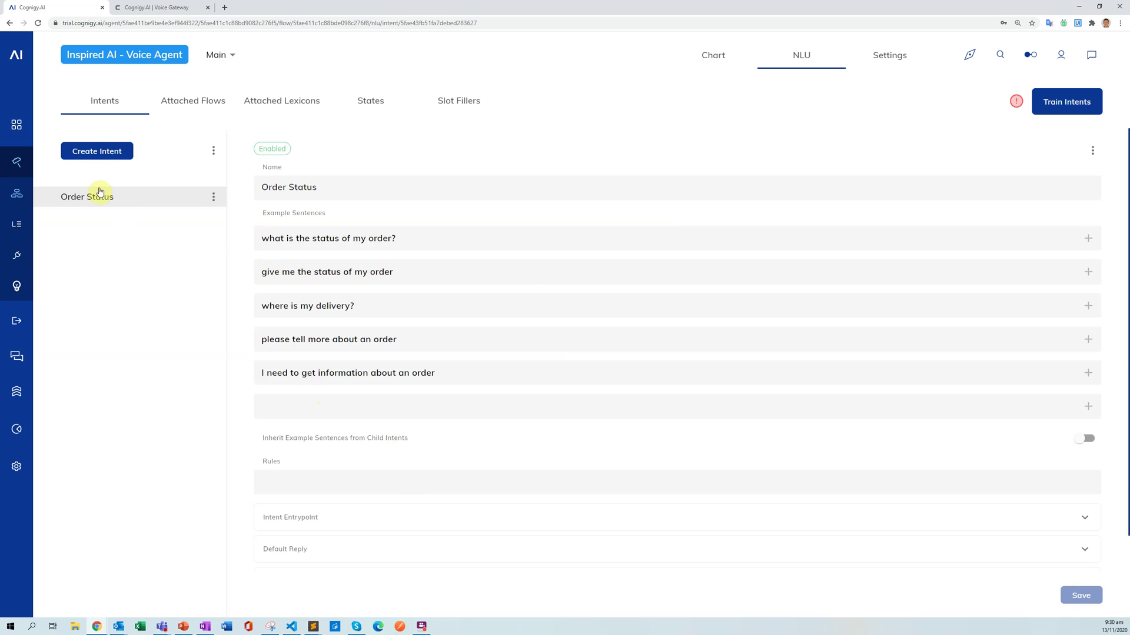
Create a second intent named 'Handover'.
left_click(100, 153)
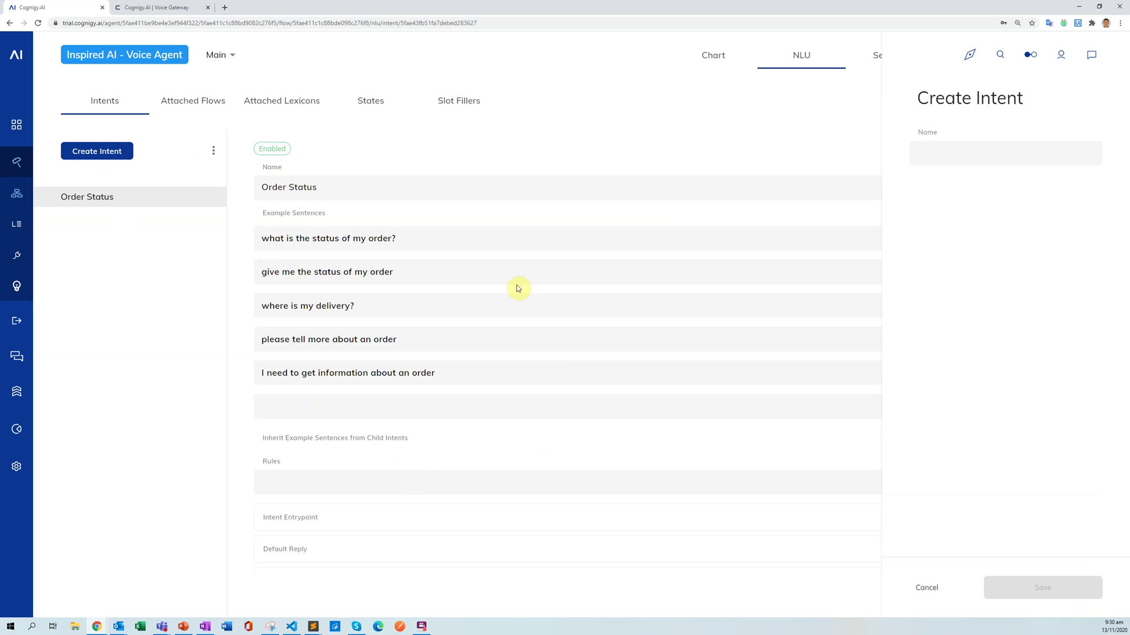
type("Handover")
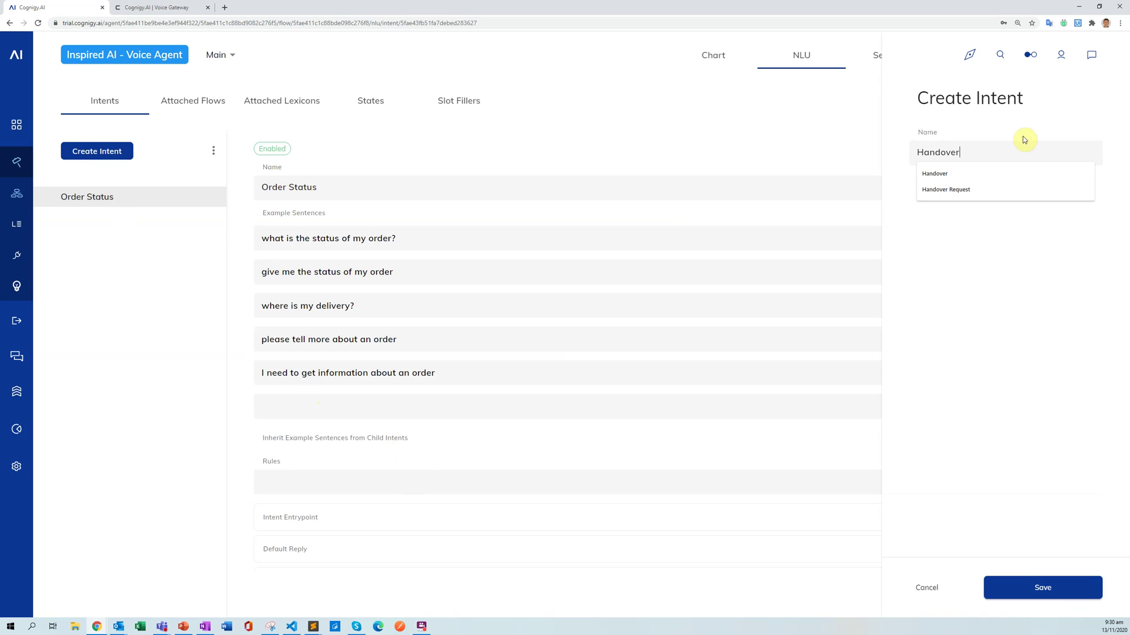
left_click(1043, 589)
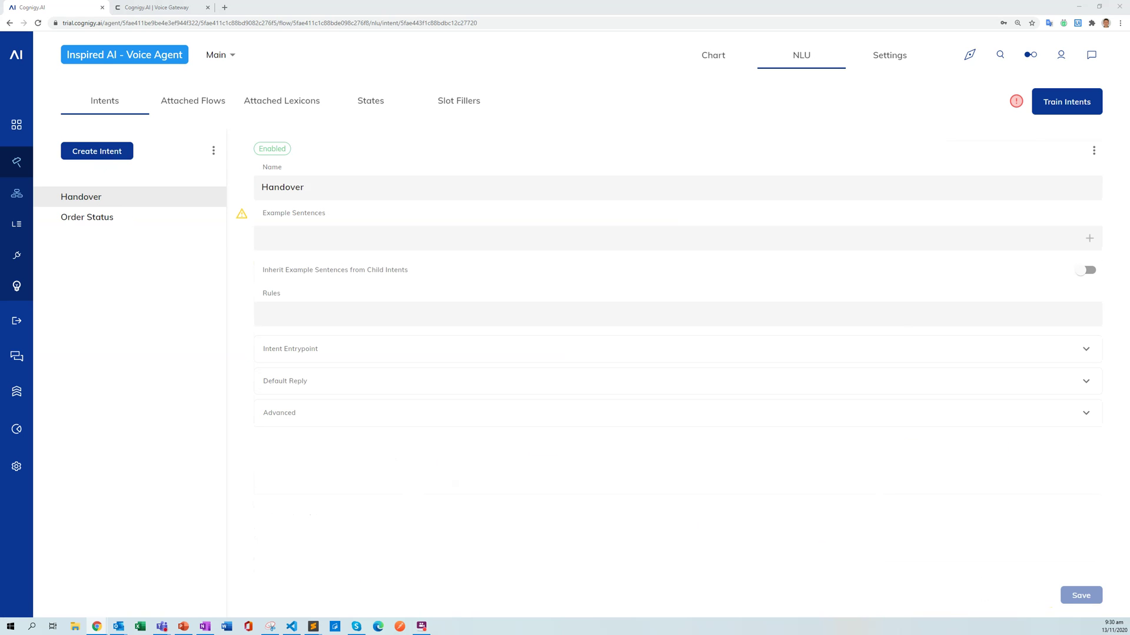
Save five Handover examples, e.g. 'talk to a human' and 'I do not want to talk to the bot anymore'.
left_click(351, 242)
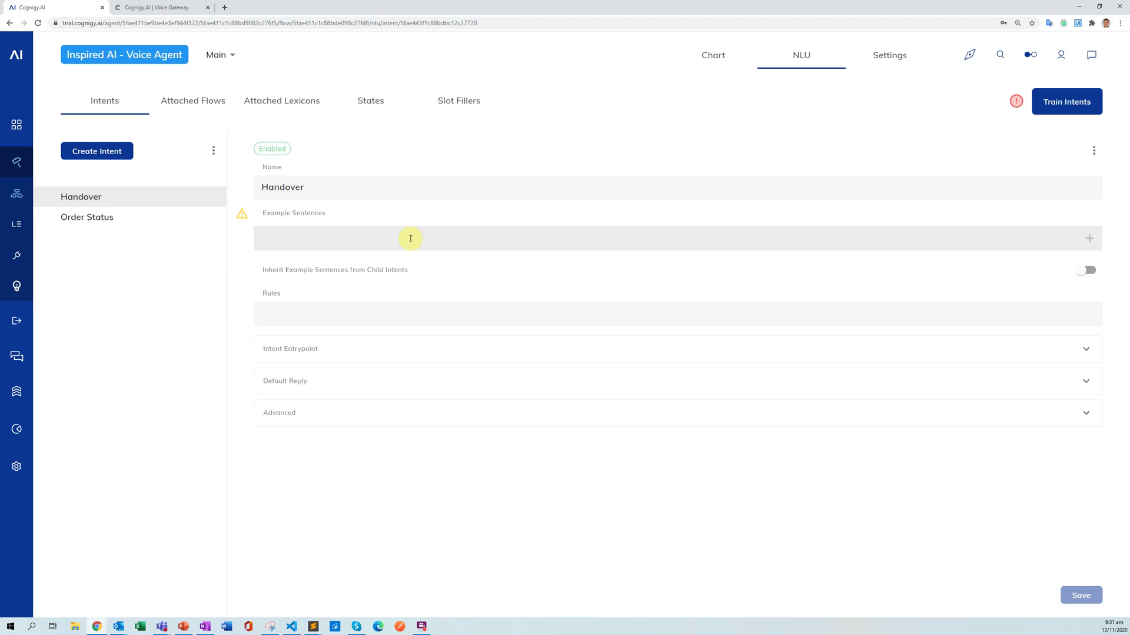
type("handover ")
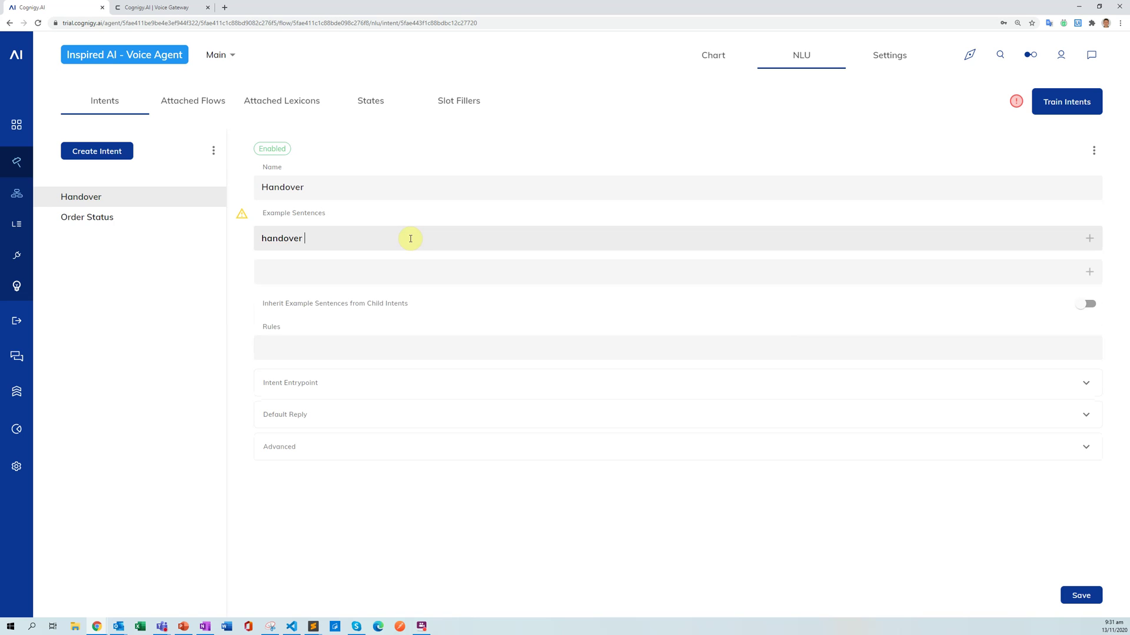
type("to an")
type(" agent")
type("talk to a hu")
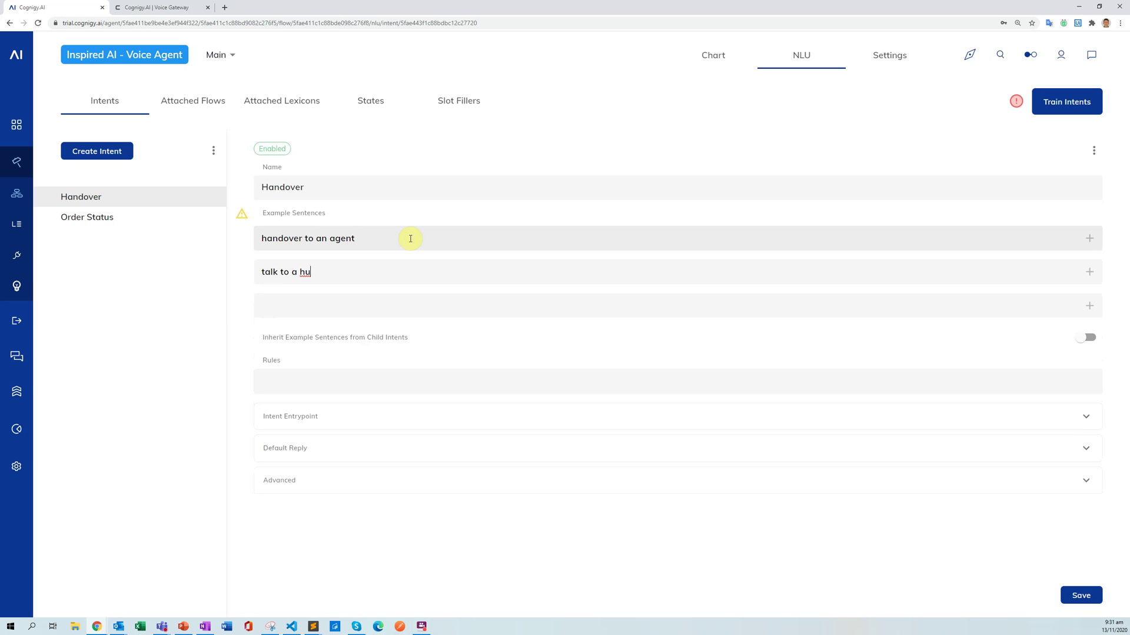
type("manpleas")
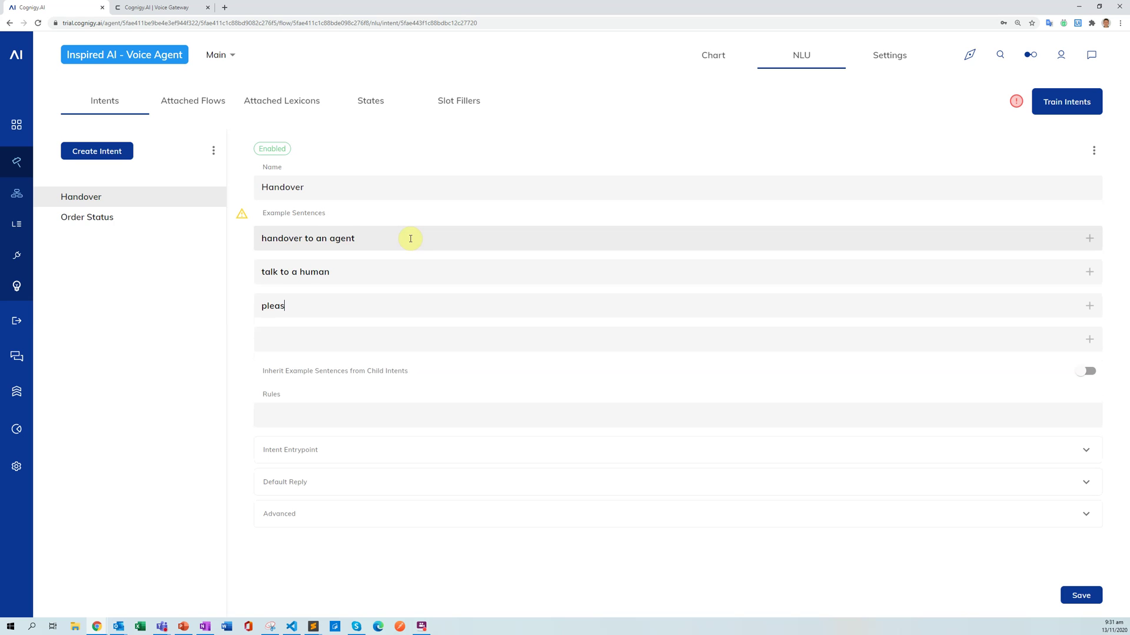
type("e forward me t")
type("an")
type("forward to ah")
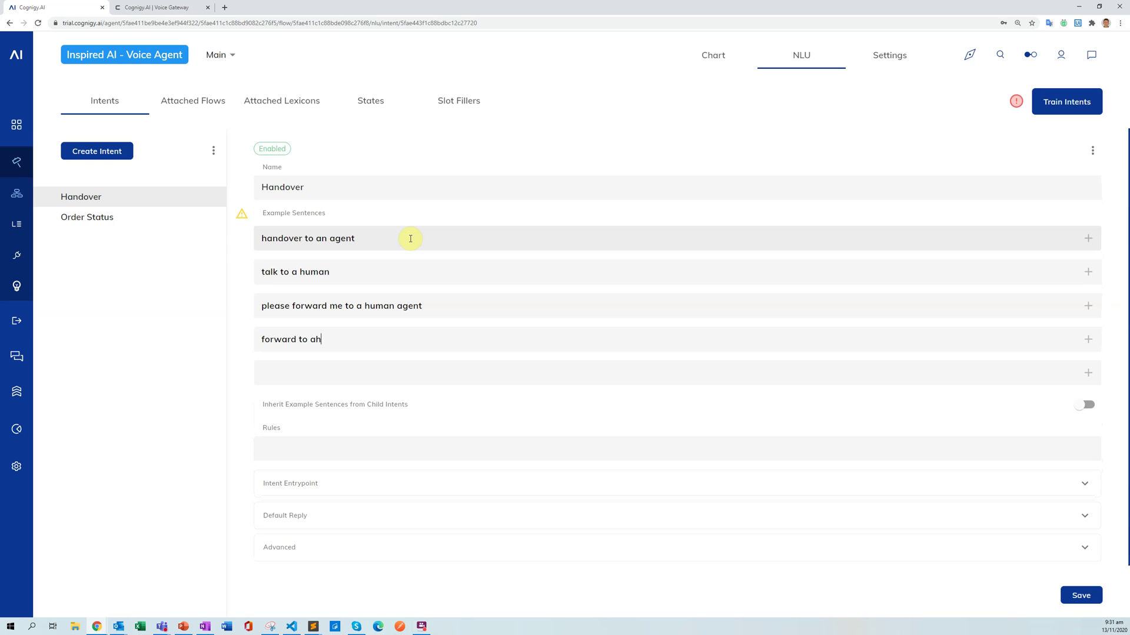
type("u")
key("BackSpace")
key("BackSpace")
type("human")
type("I do not want")
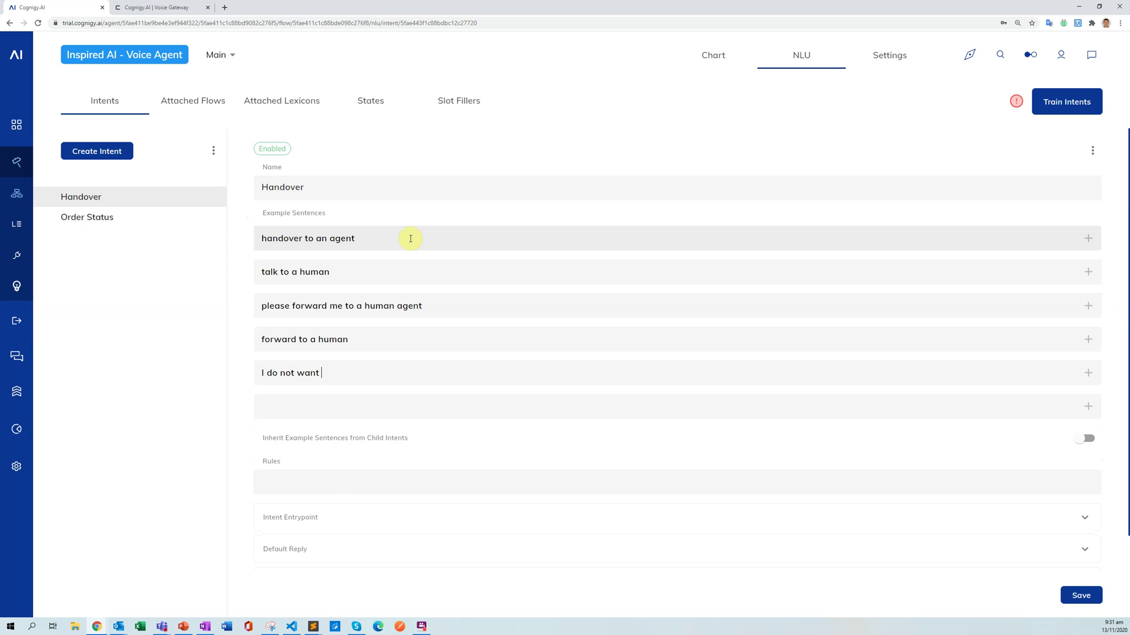
type(" to talke")
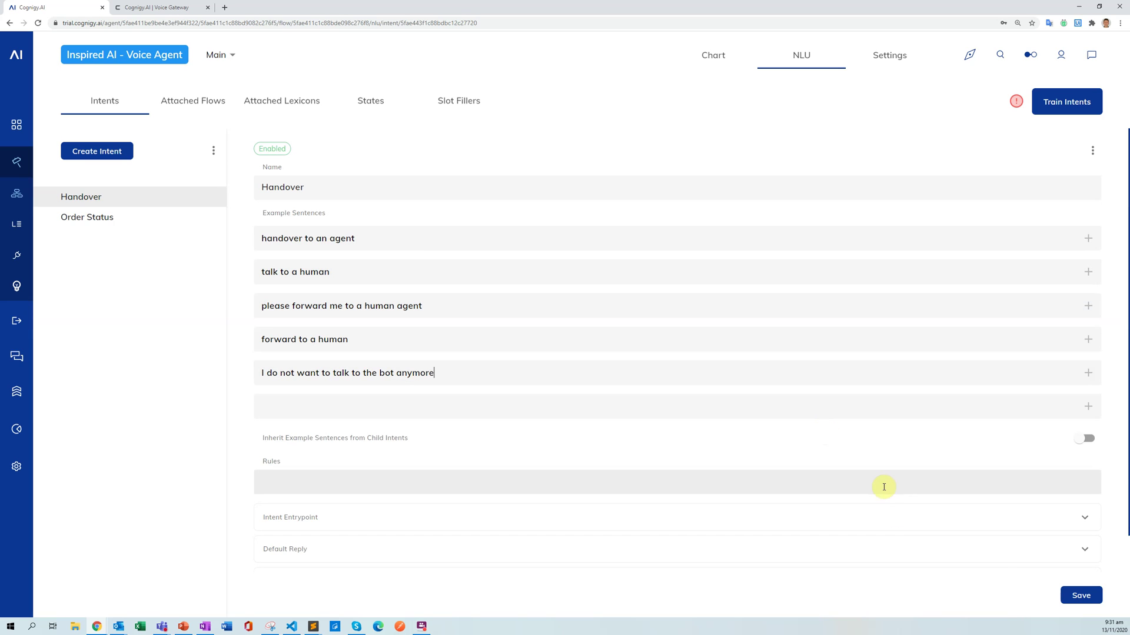
left_click(1078, 596)
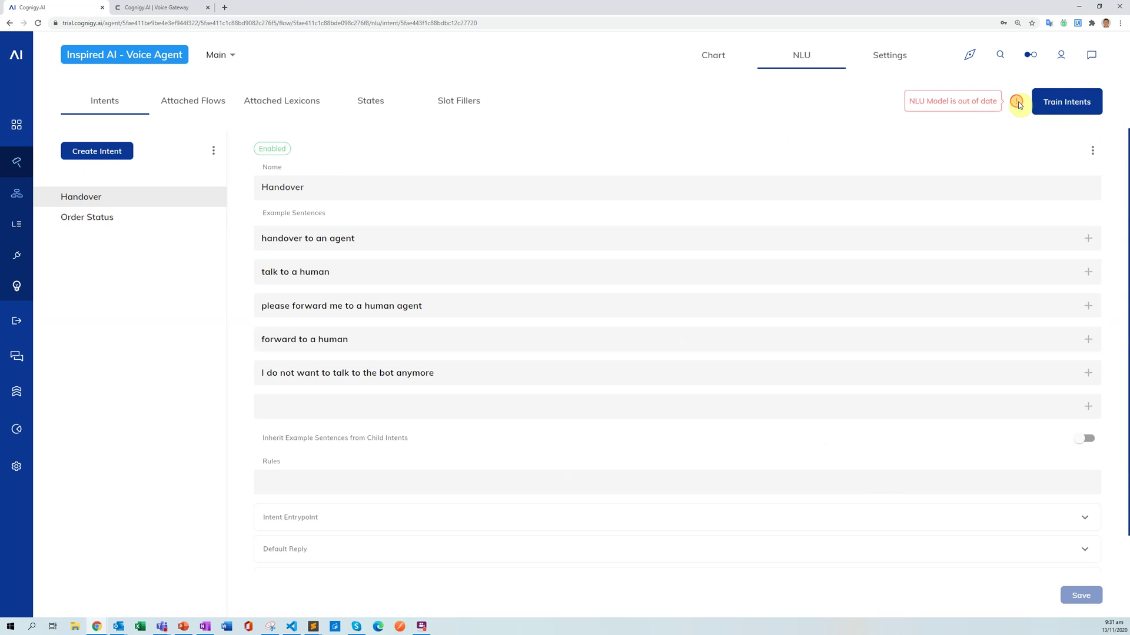
Train the Order Status and Handover intents and return to the Main flow chart.
left_click(1057, 104)
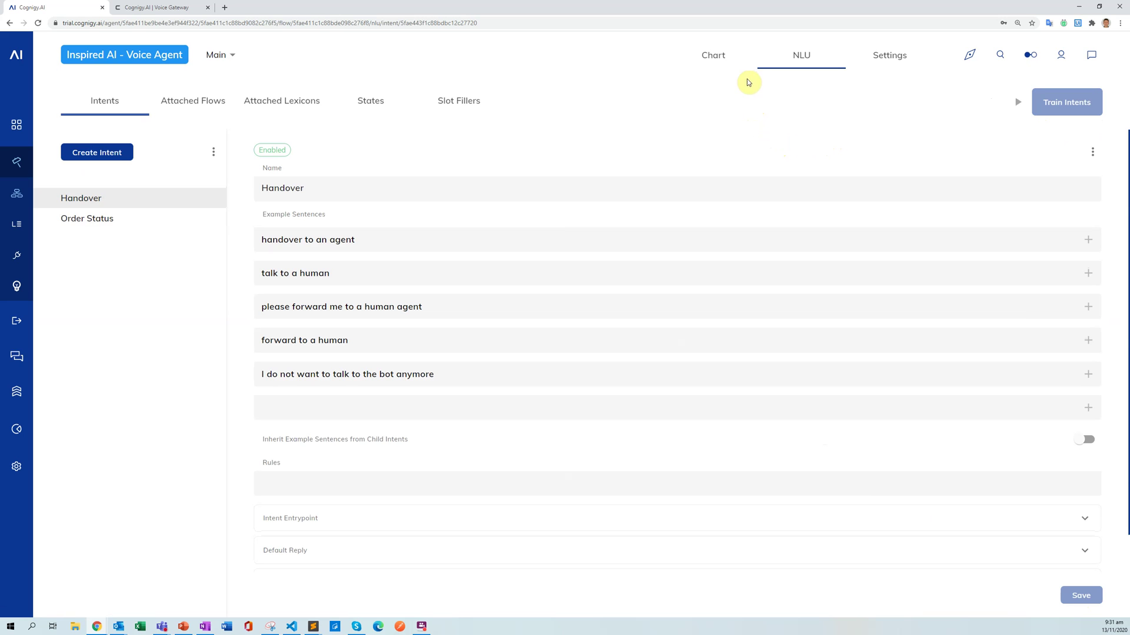
left_click(732, 65)
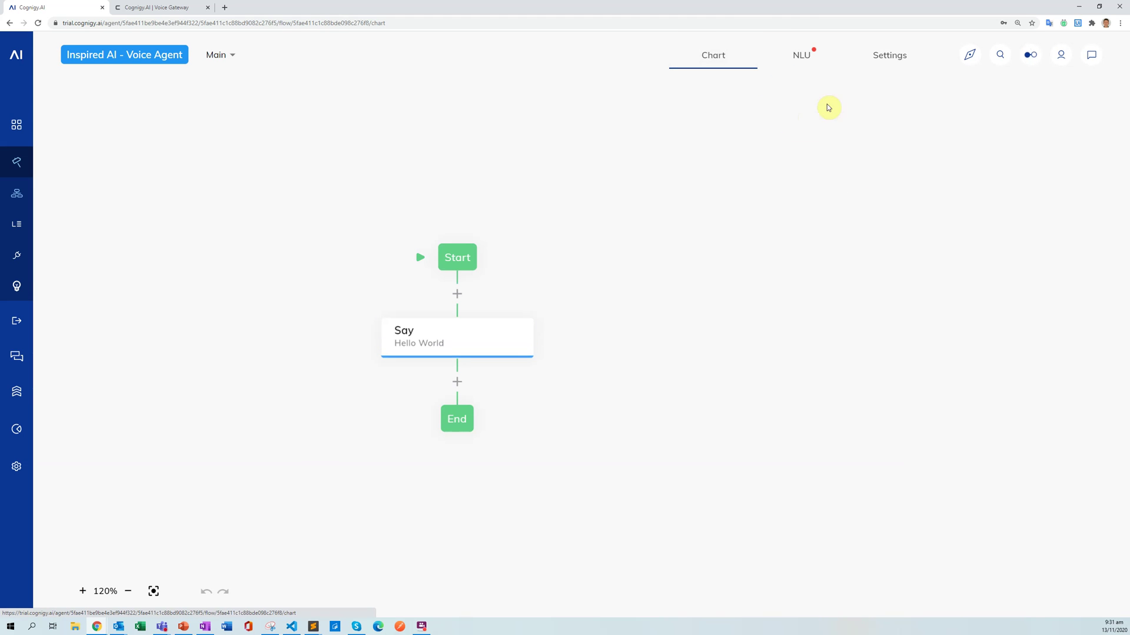
left_click(615, 318)
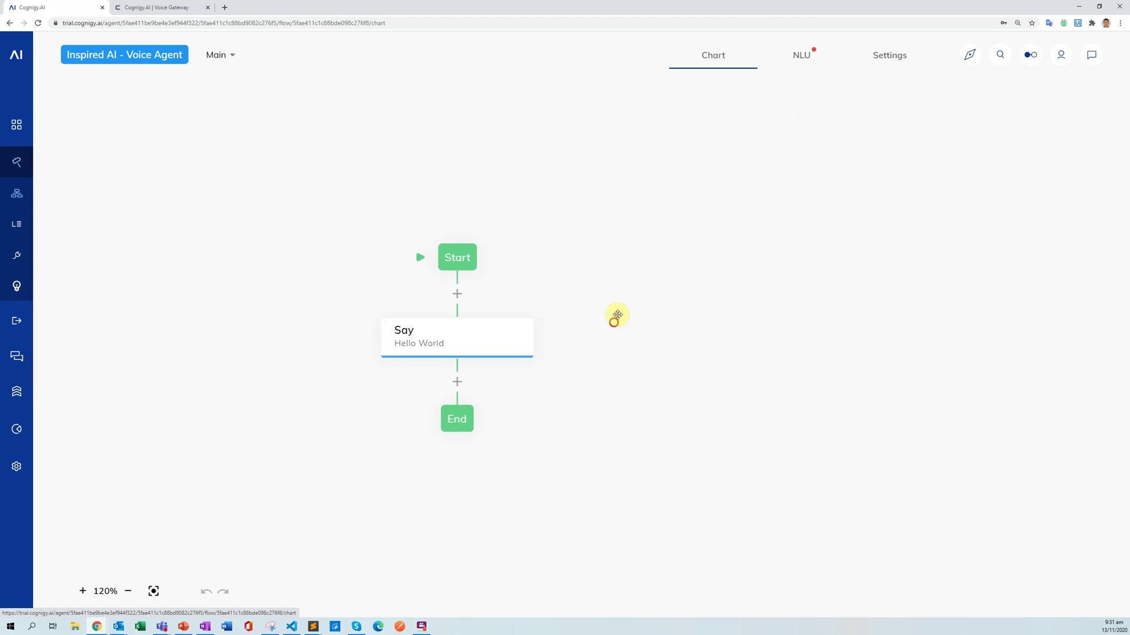
left_click_drag(616, 316, 627, 275)
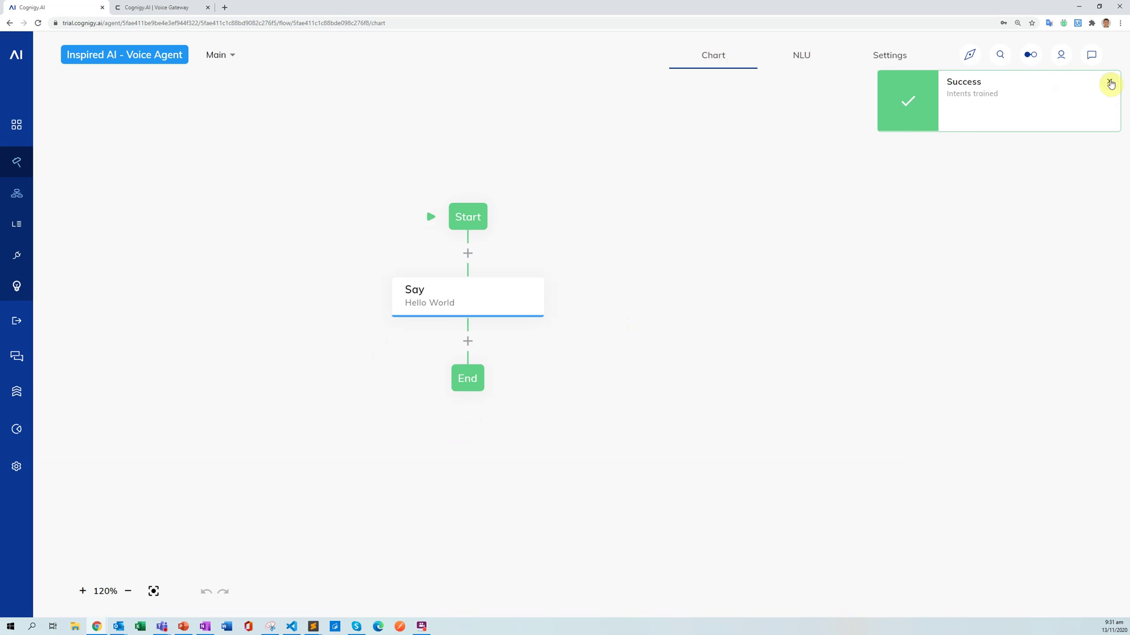
left_click(1109, 84)
left_click_drag(595, 286, 608, 320)
scroll(459, 277, "down", 1)
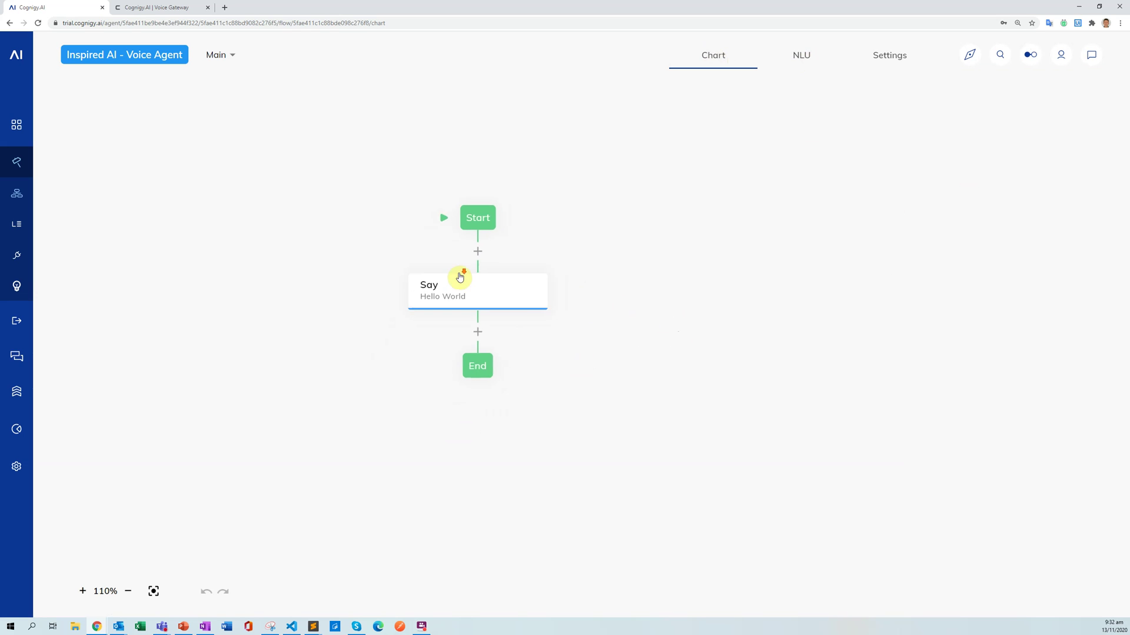
left_click(548, 247)
scroll(554, 288, "up", 3)
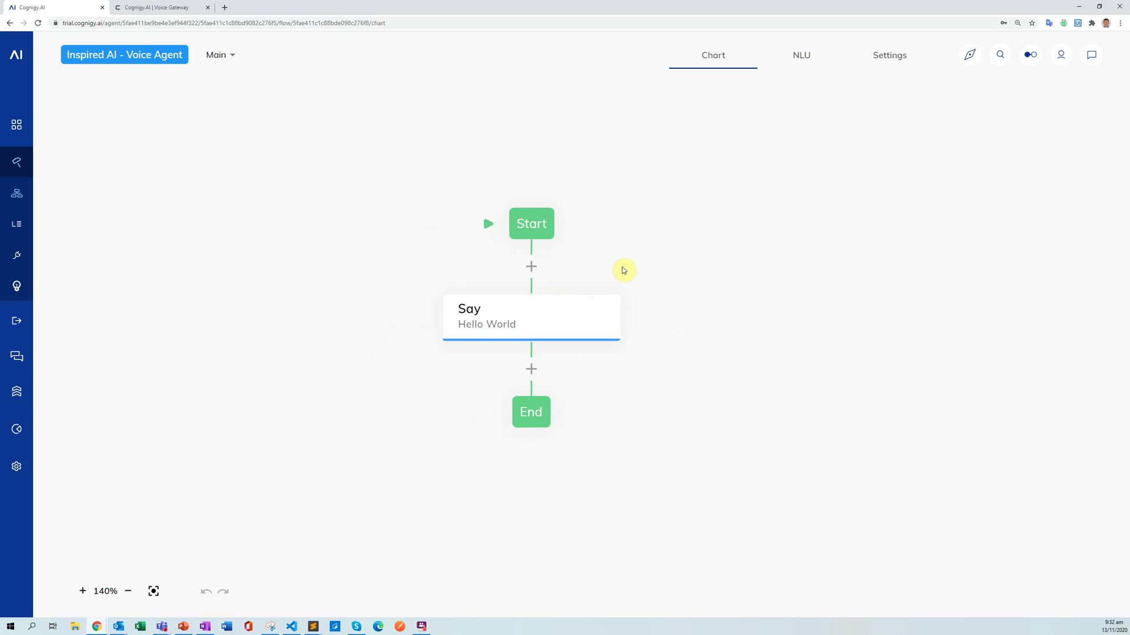
Insert a Logic Lookup node below Start, creating Default and two Case branches.
scroll(680, 294, "down", 2)
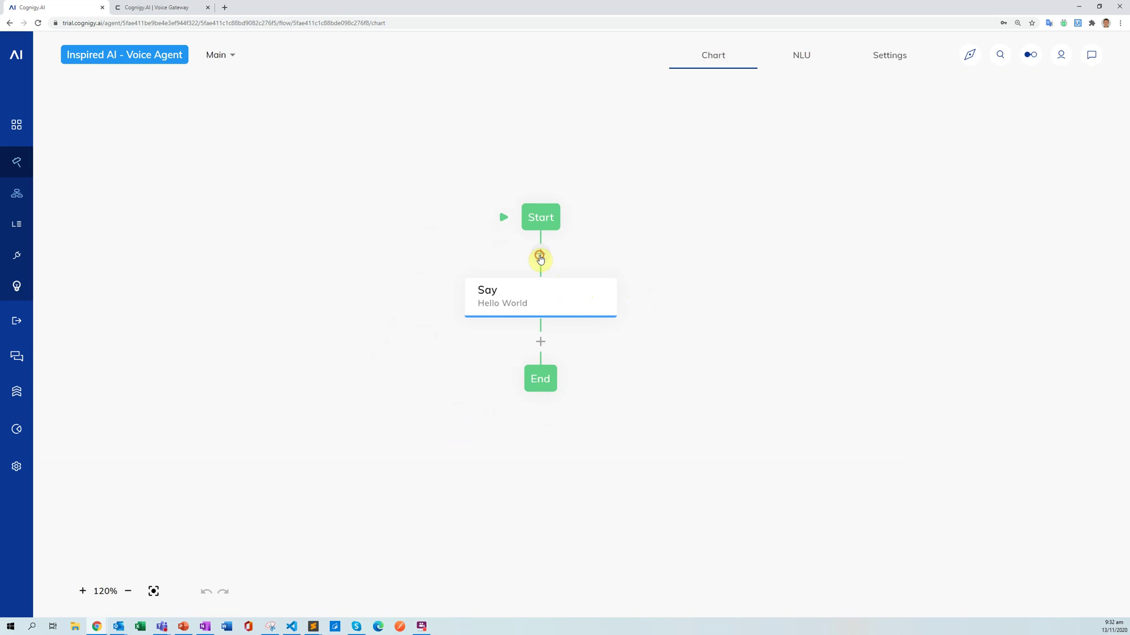
left_click(540, 258)
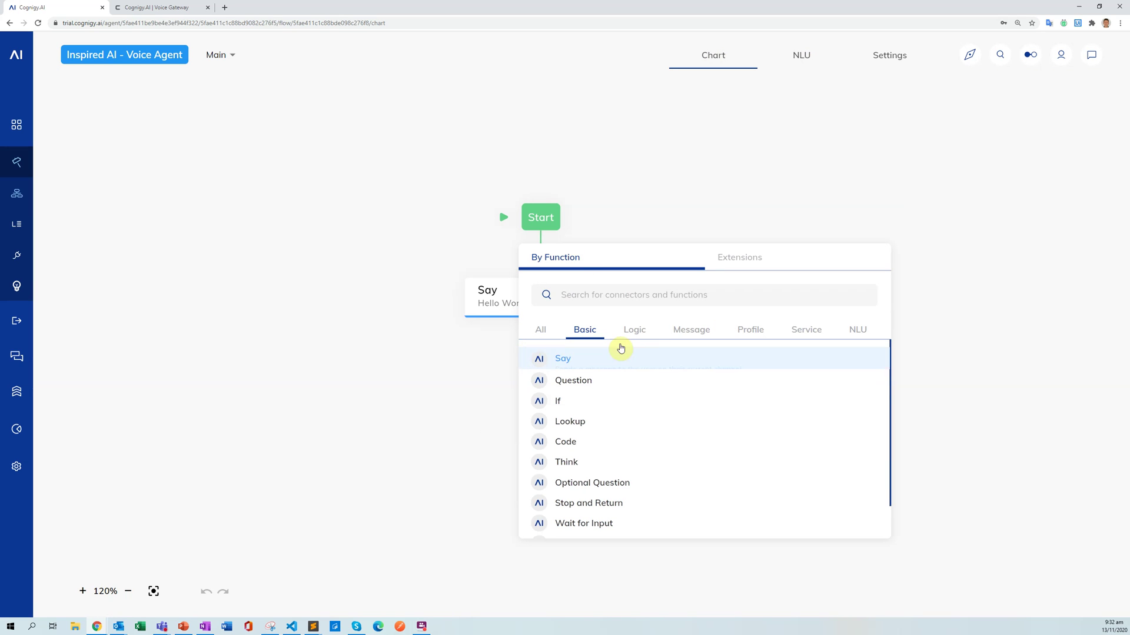
left_click(634, 335)
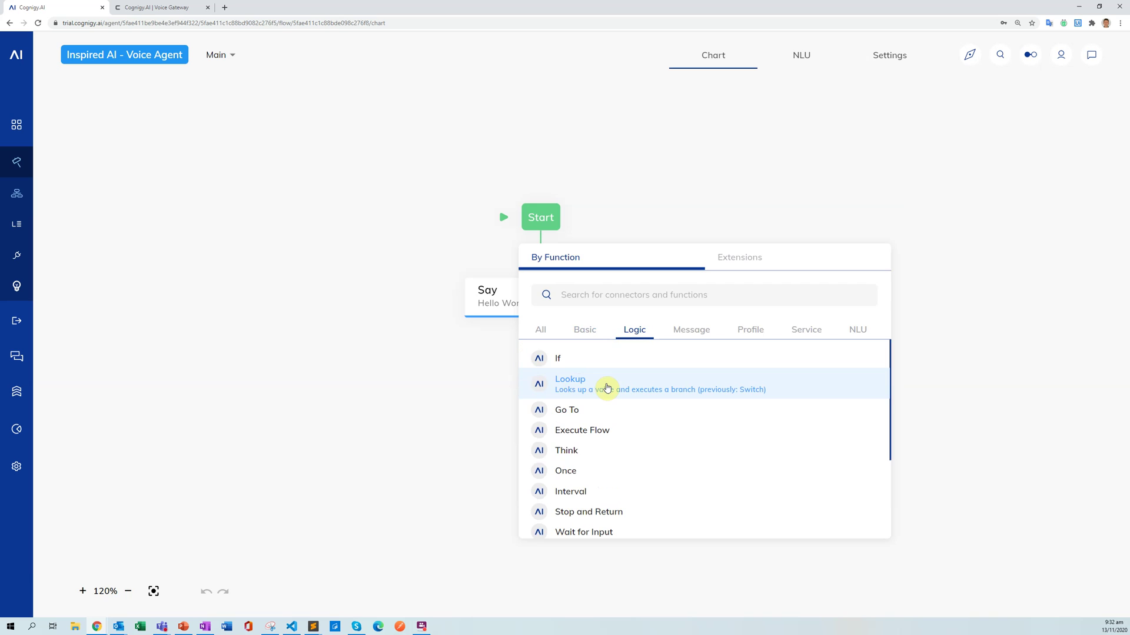
left_click(606, 386)
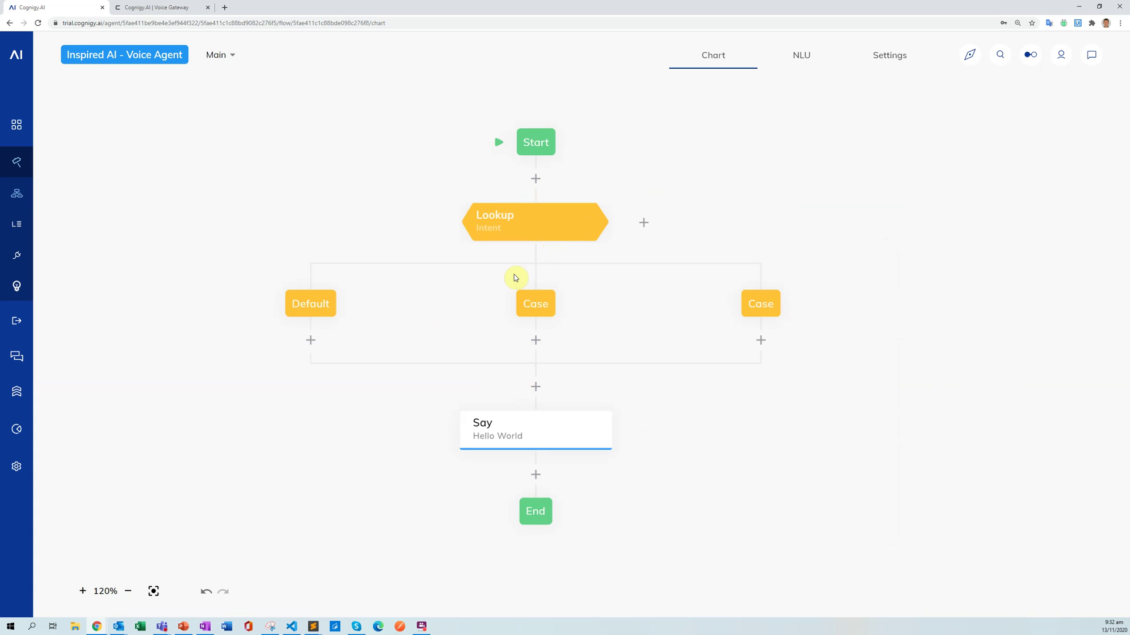
Set the middle Case to the Order Status intent and the right Case to Handover.
left_click(535, 306)
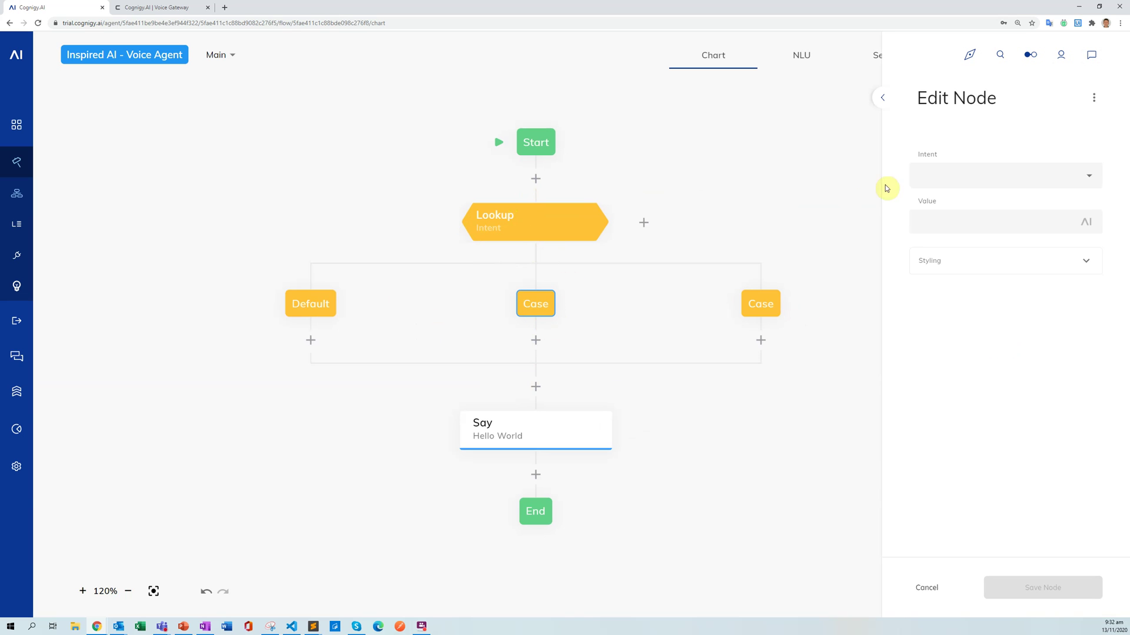
left_click(1087, 175)
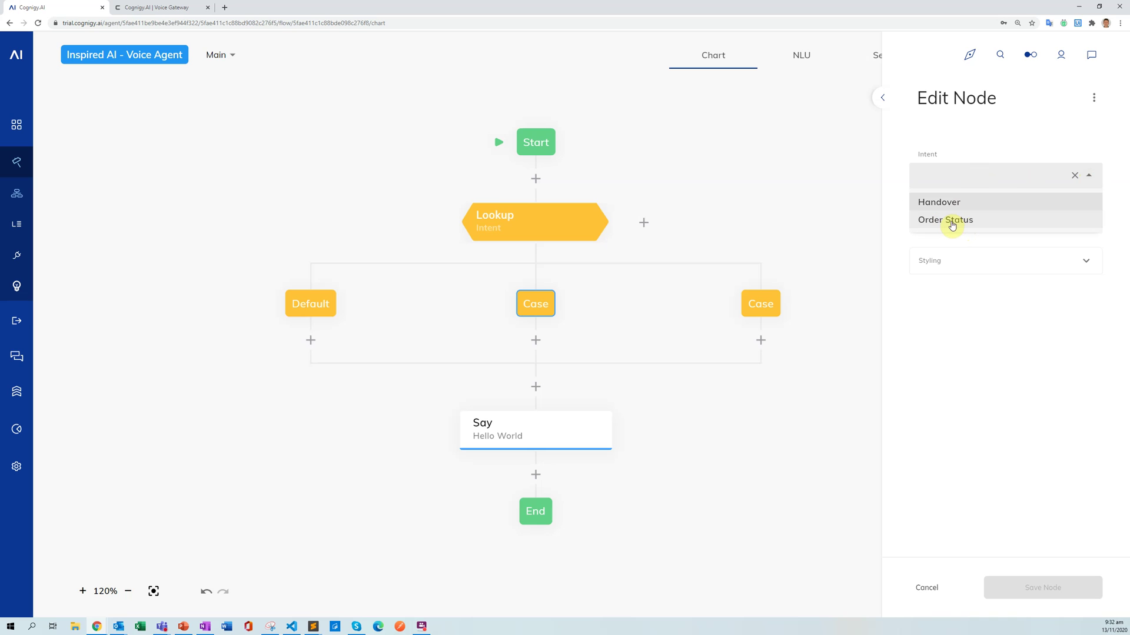
left_click(951, 221)
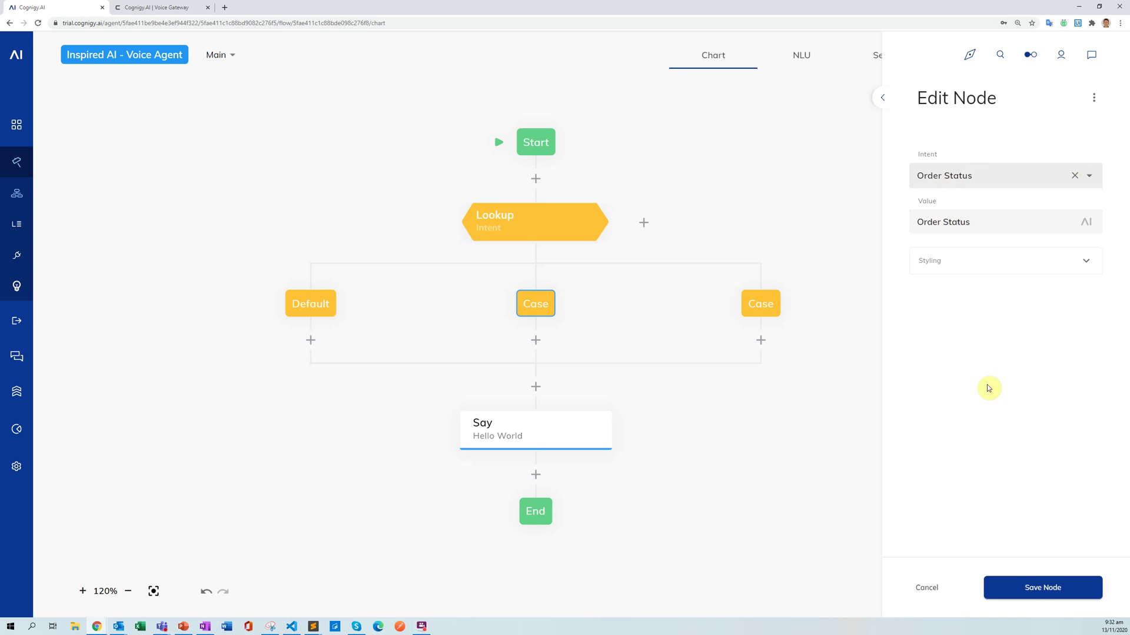
left_click(1034, 588)
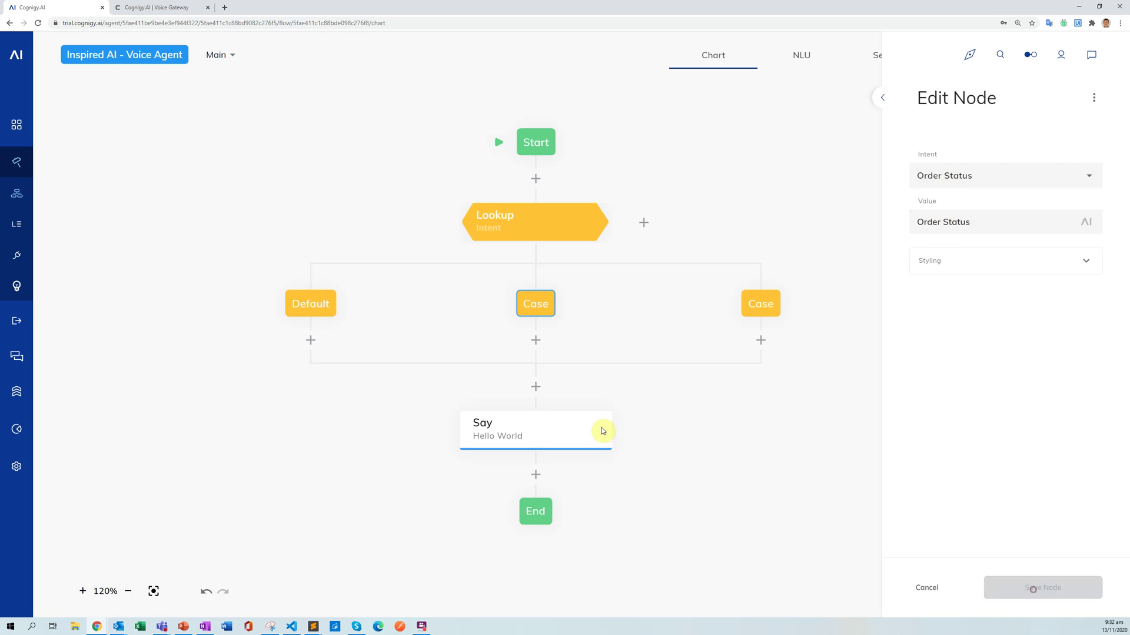
left_click(753, 305)
left_click(950, 180)
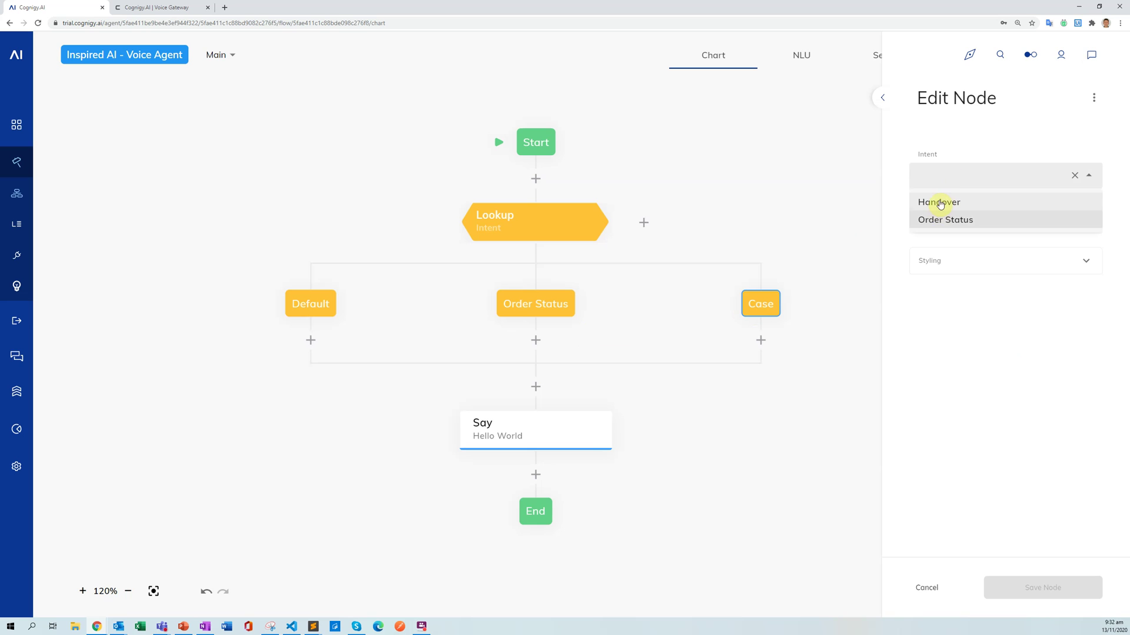
left_click(937, 199)
left_click(1041, 588)
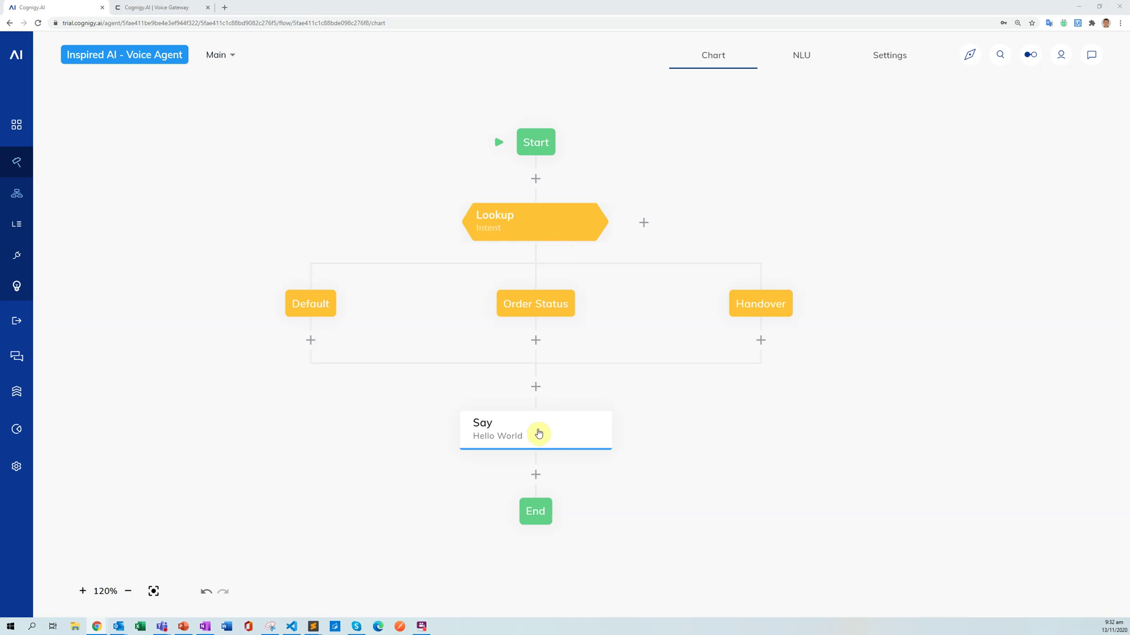
Move the Say node under Default and change its text to 'Welcome to the Cognigy Support Centre. How may I help you today'.
left_click_drag(533, 434, 310, 341)
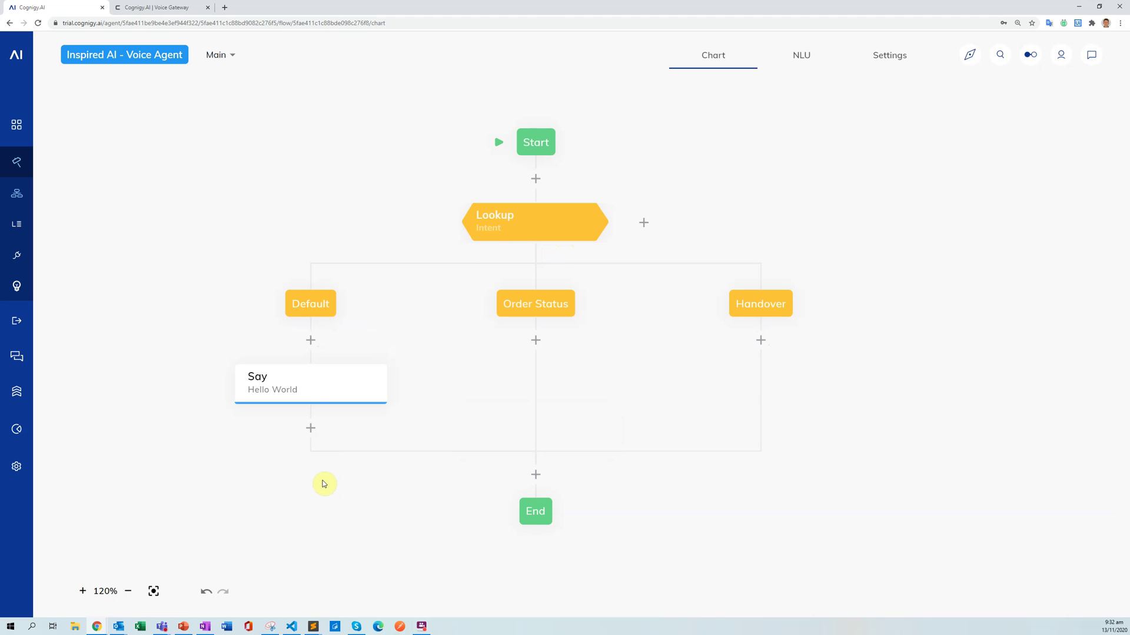
left_click(325, 383)
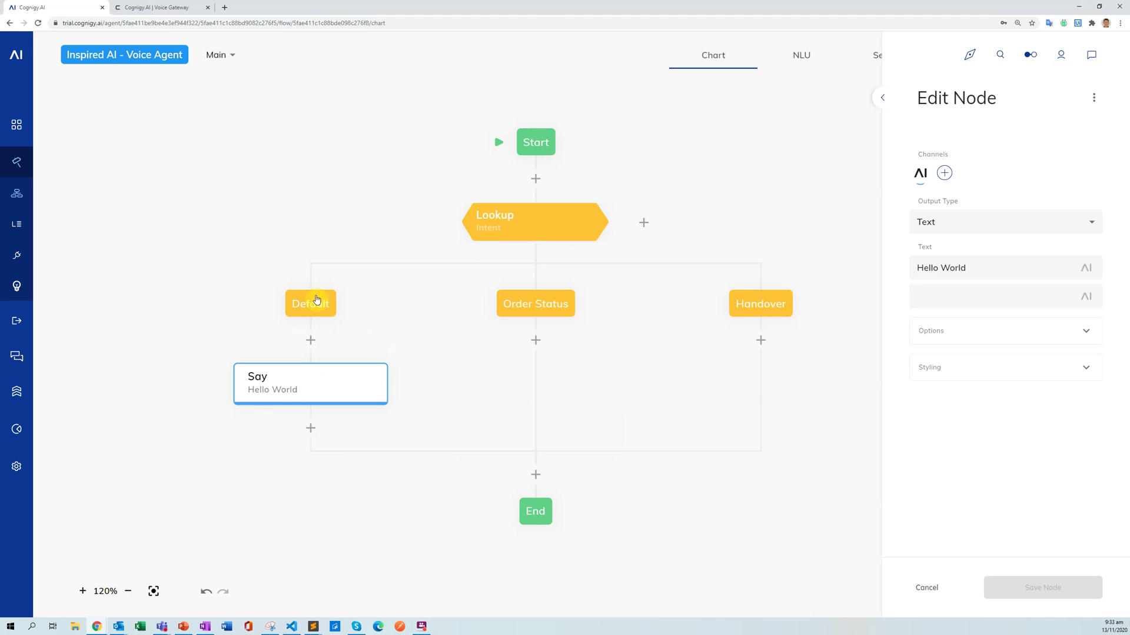
left_click_drag(971, 268, 897, 271)
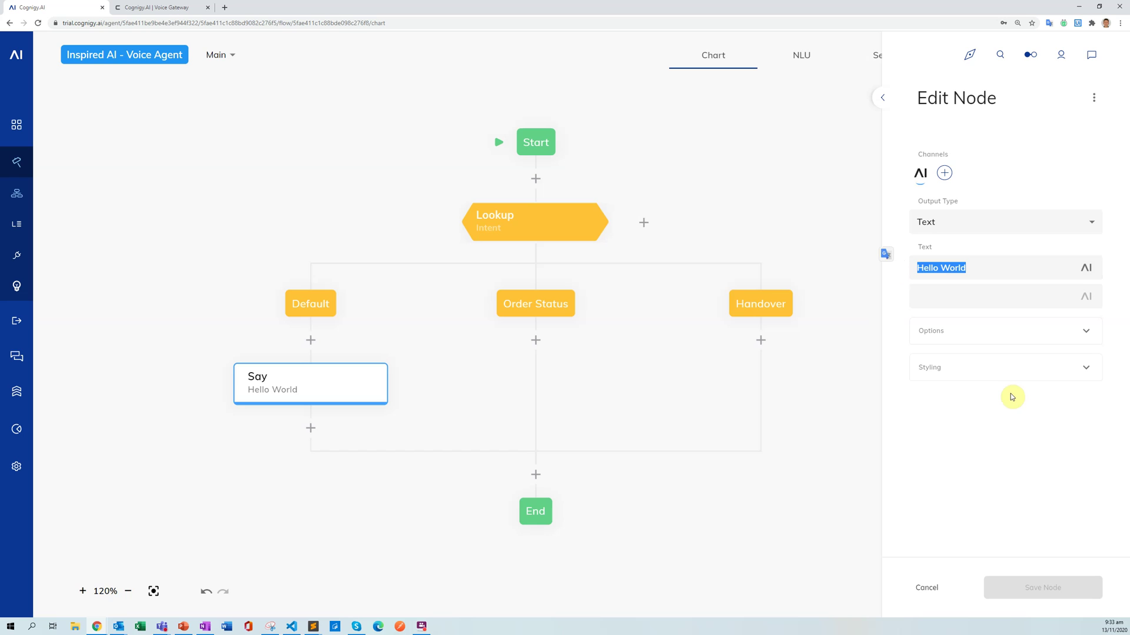
type("Welcome")
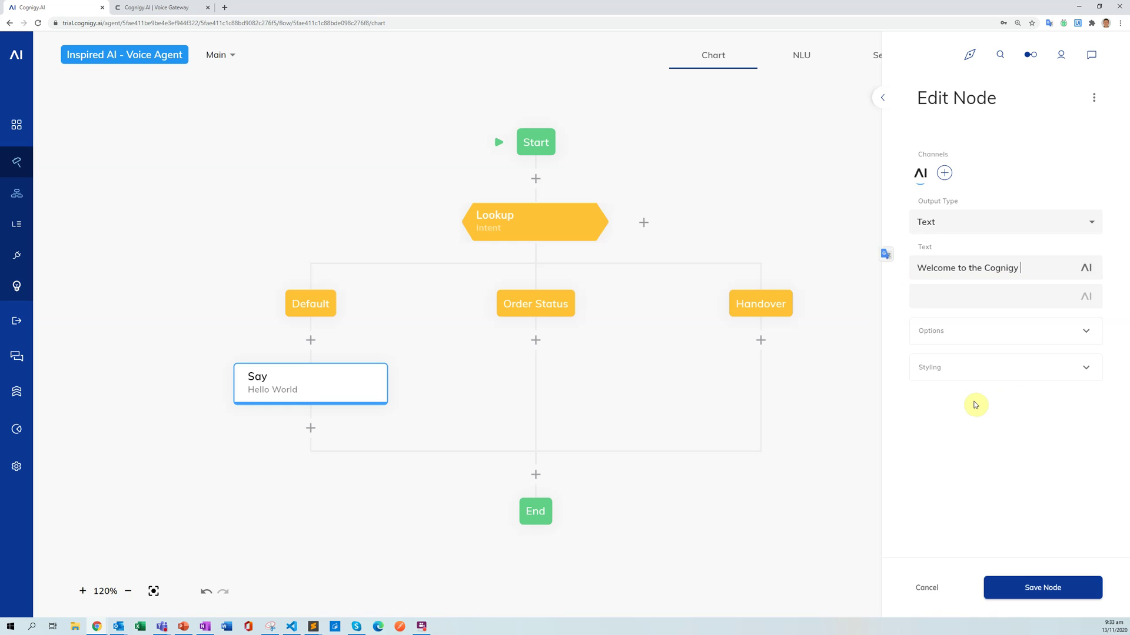
type("to the Cognigy Support Centre")
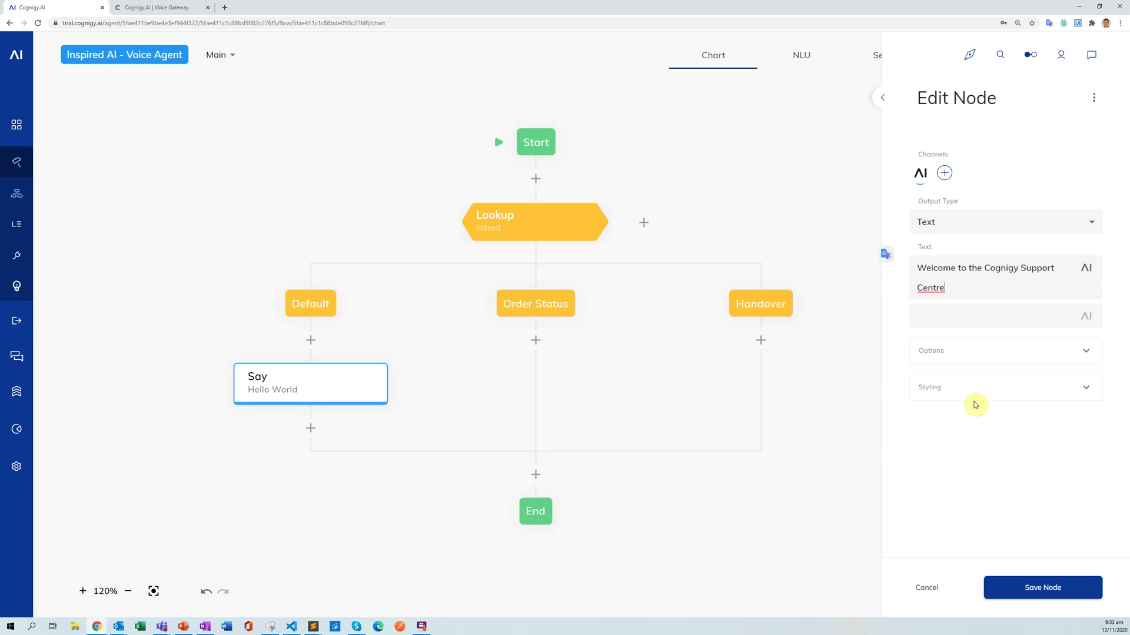
type(". How may I help you today?")
left_click(1010, 585)
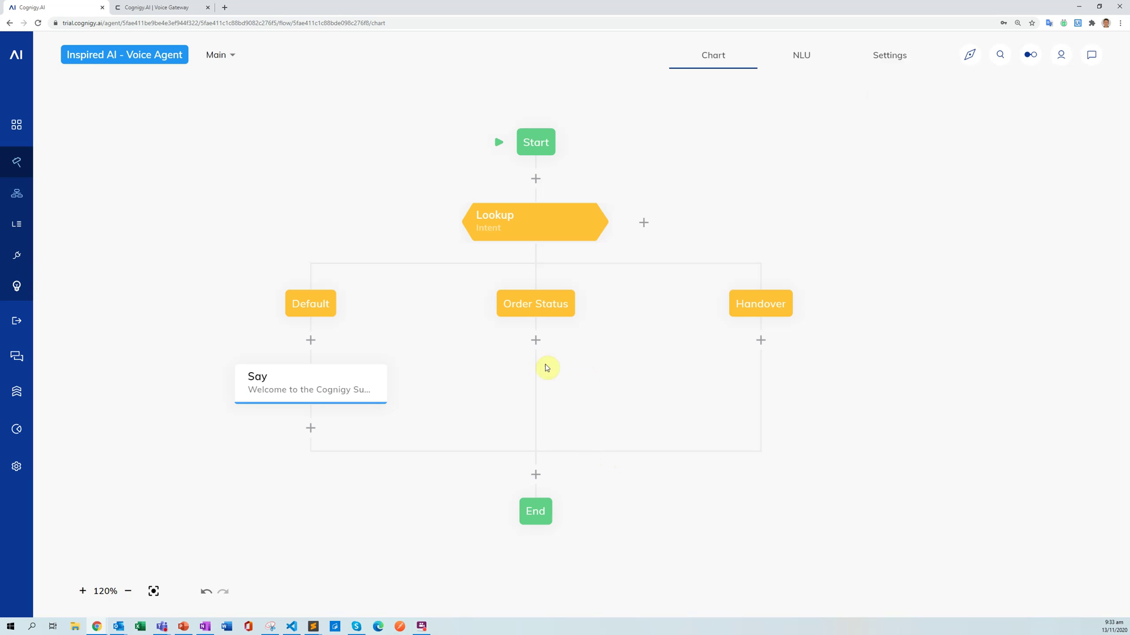
Place copies of the welcome Say node under the Order Status and Handover cases.
left_click_drag(338, 379, 536, 345)
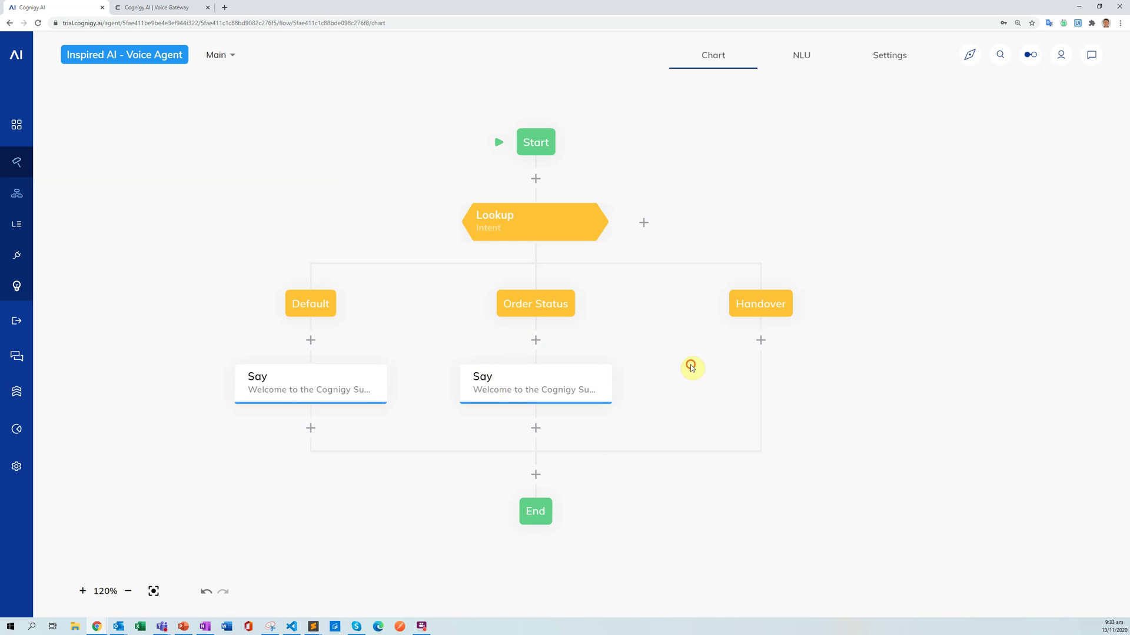
left_click_drag(688, 366, 599, 362)
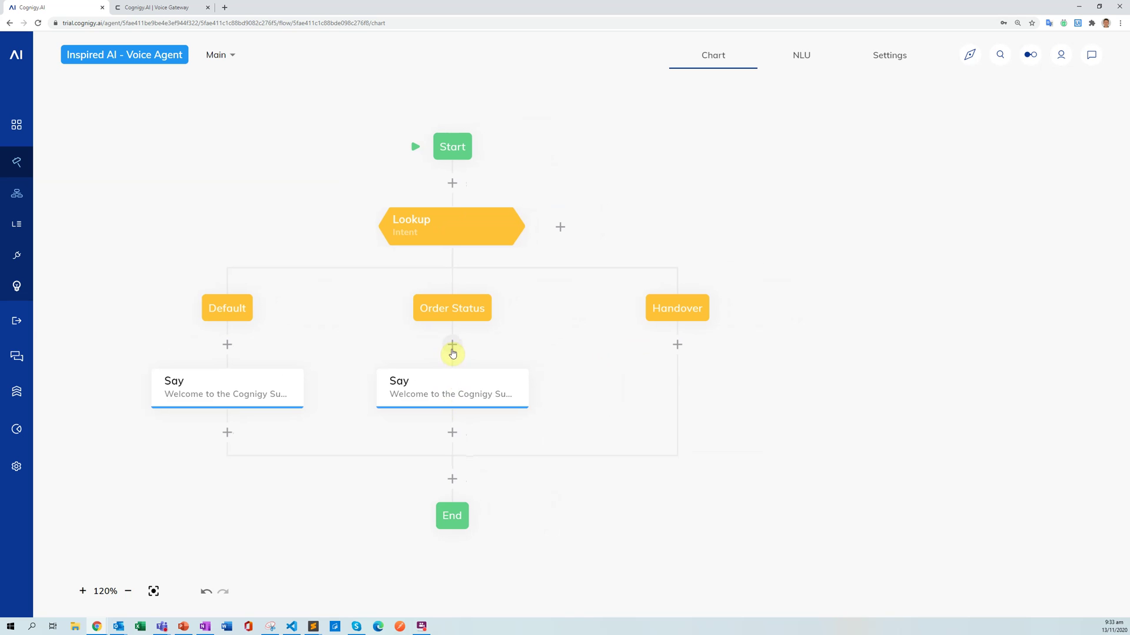
left_click_drag(452, 393, 670, 350)
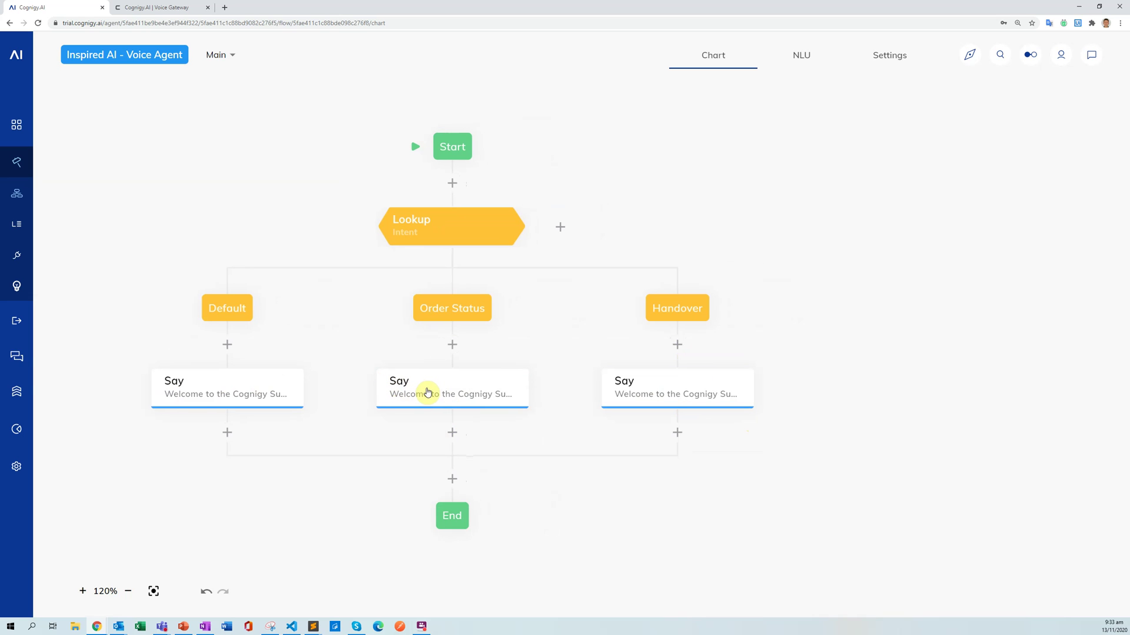
Begin replacing the middle copy's message with 'Okay, I will hand you over to a'.
left_click(428, 392)
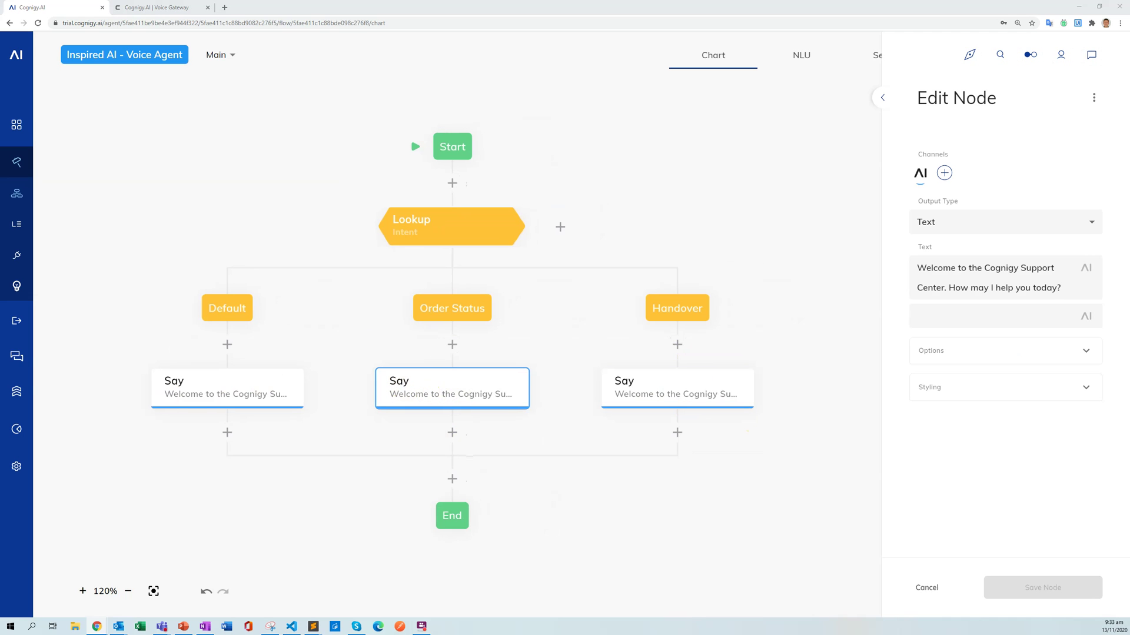
left_click(958, 283)
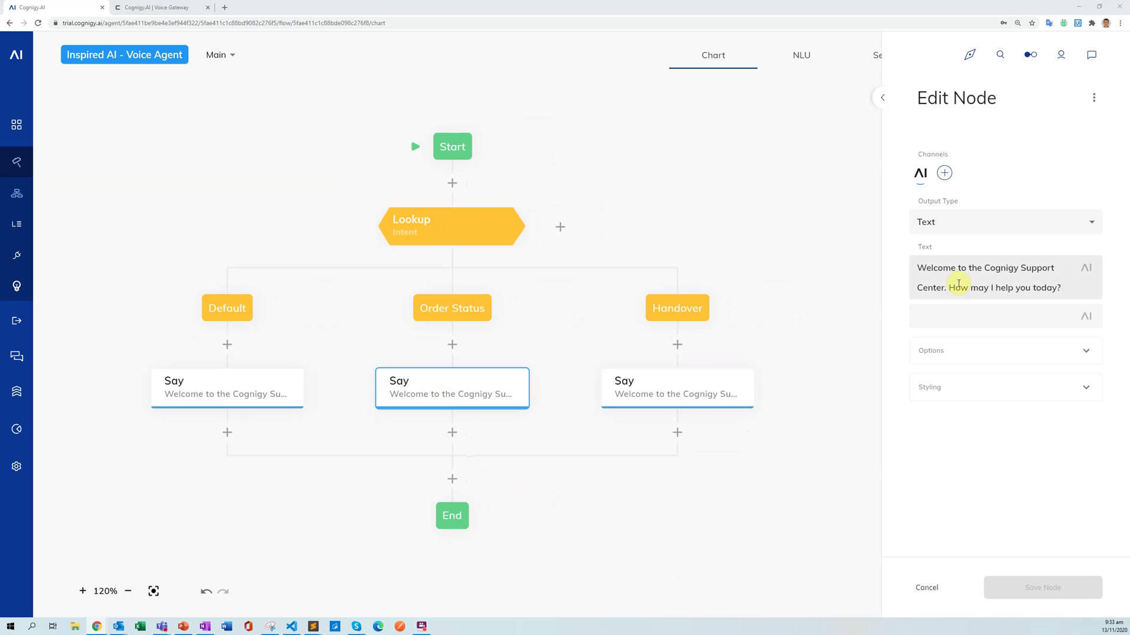
key("ctrl+a")
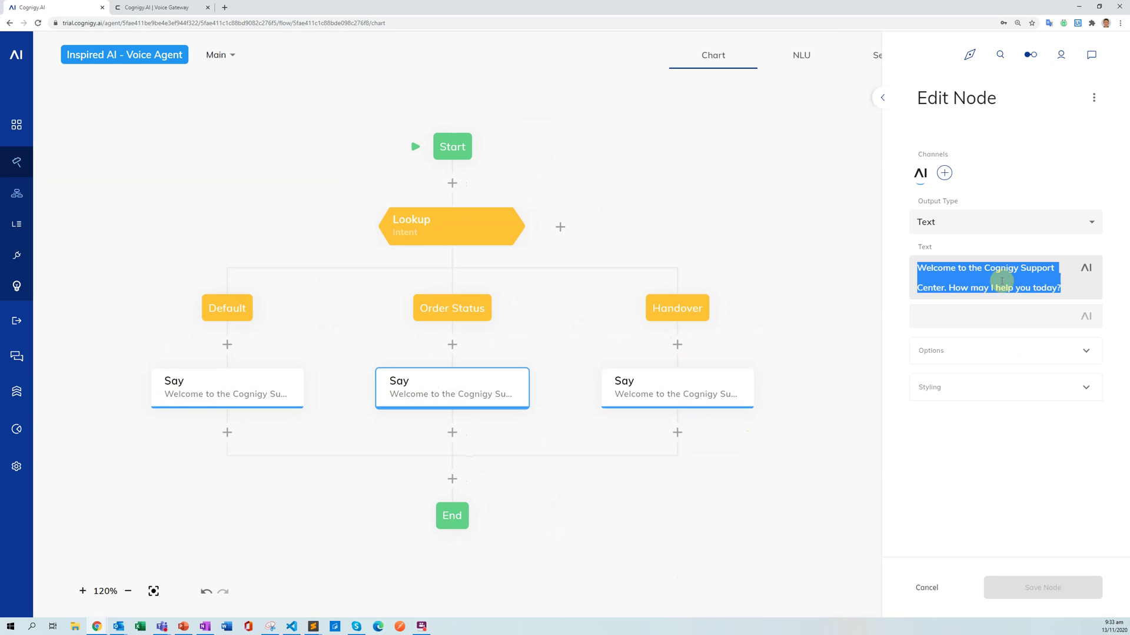
type("Okay,")
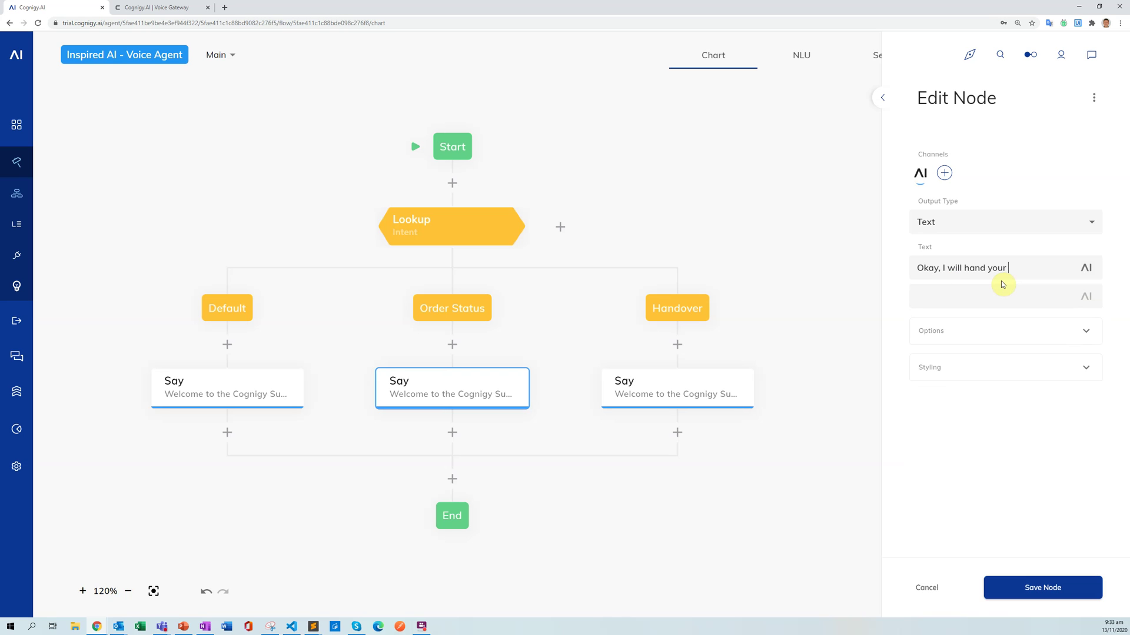
type("I will hand your over to a hum")
Make the Handover Say node read 'Okay, I will hand you over to a human agent. One second please'.
left_click(925, 588)
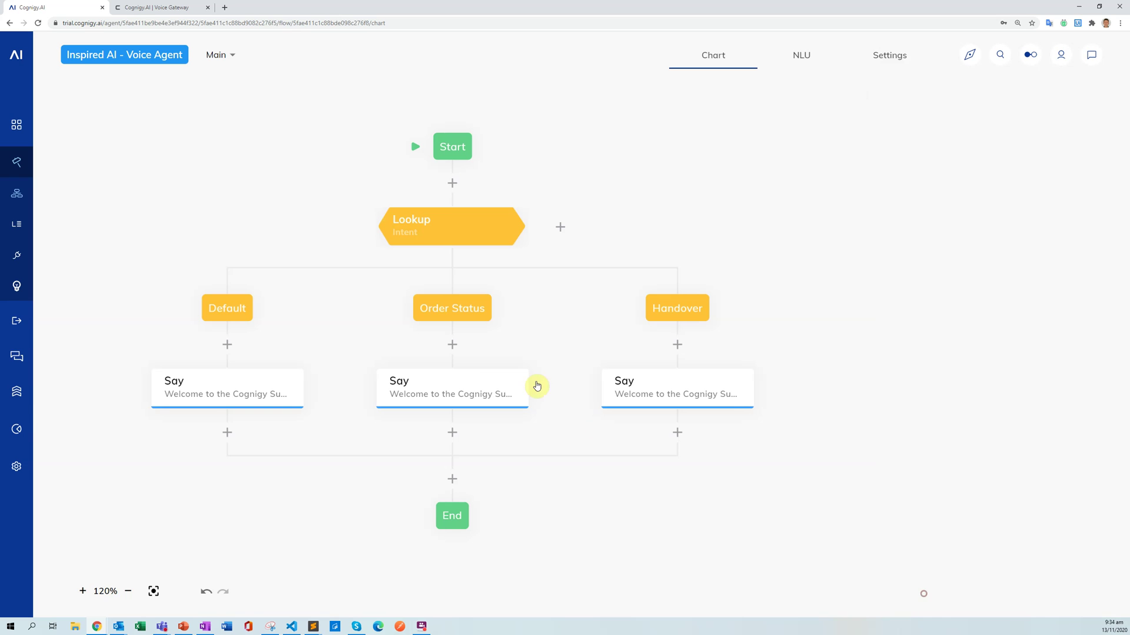
left_click(614, 384)
left_click(832, 283)
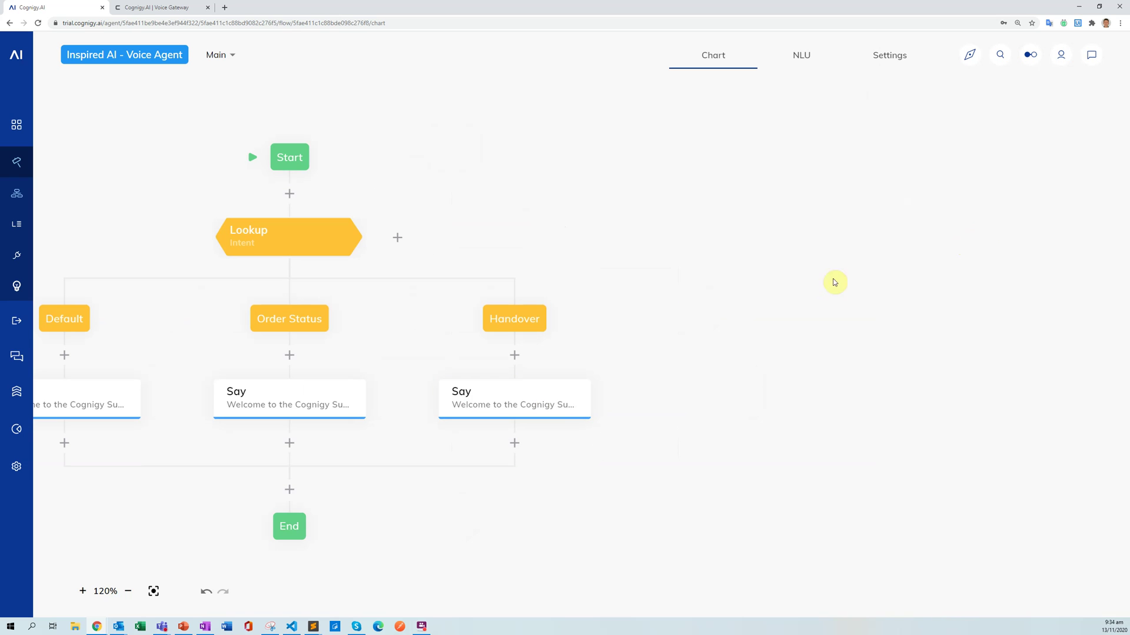
left_click(557, 399)
triple_click(1023, 286)
key("BackSpace")
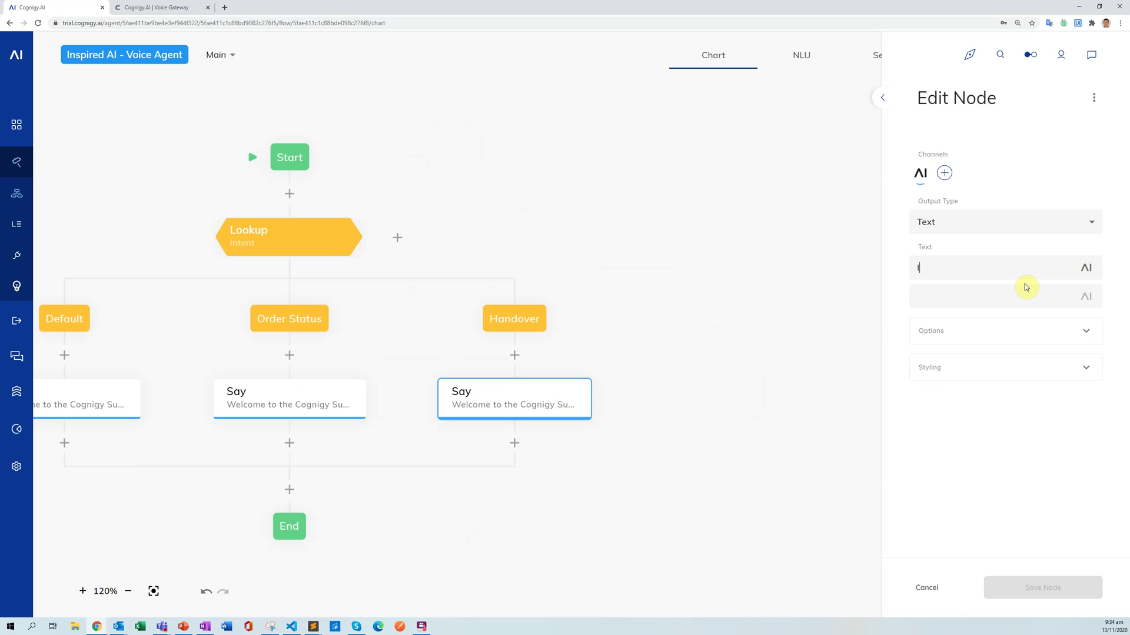
type("Okey")
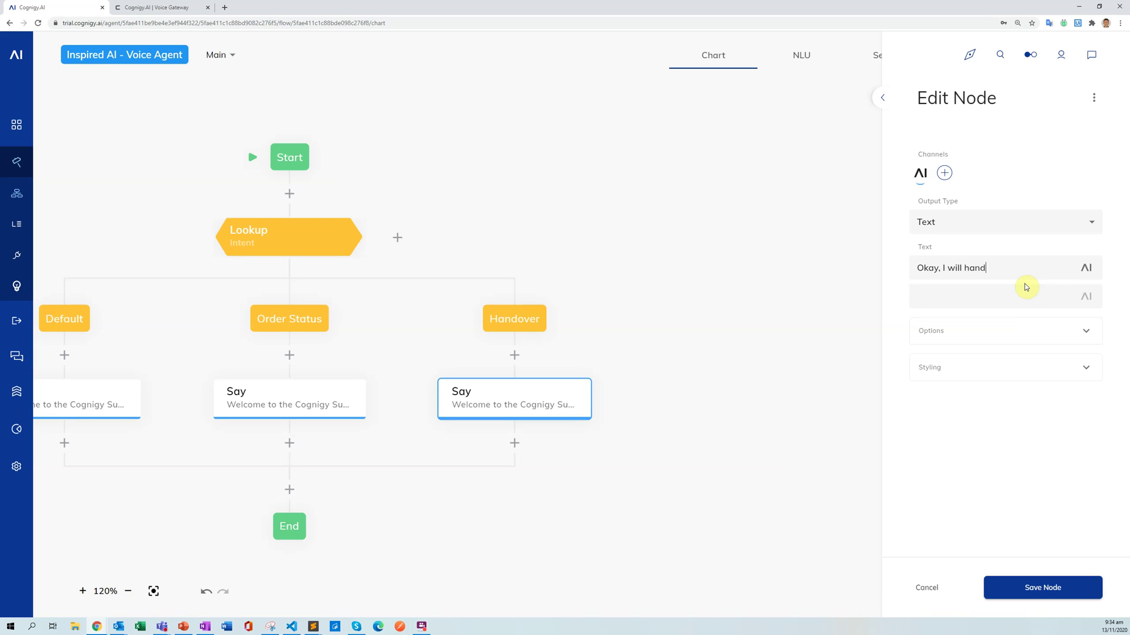
type("ver to a human agent. O")
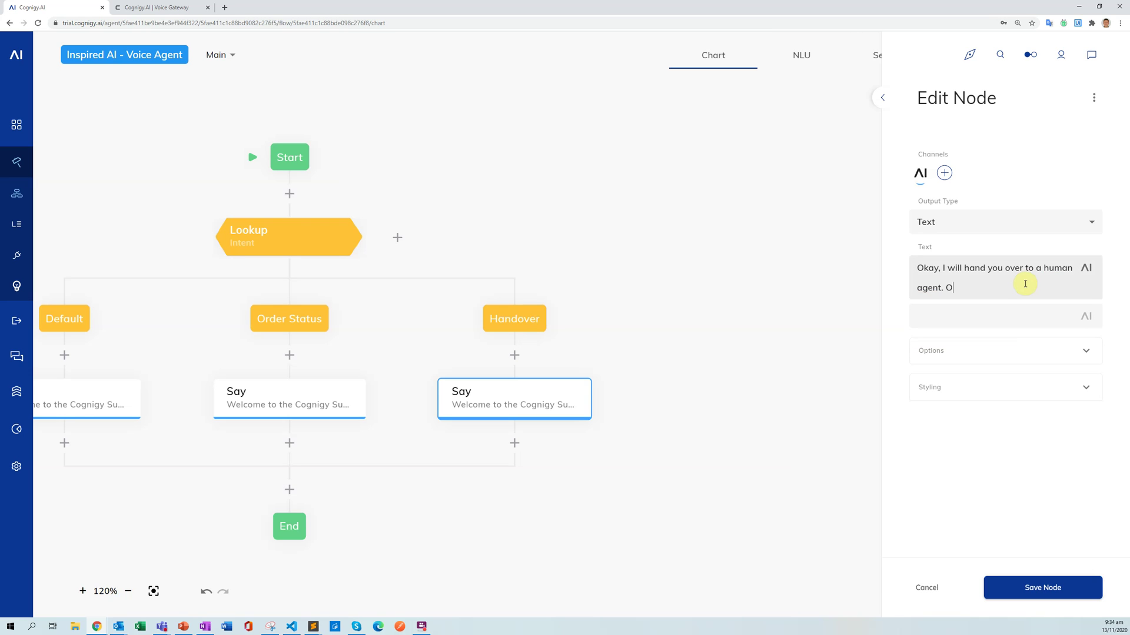
type("ne second please.")
left_click(1028, 587)
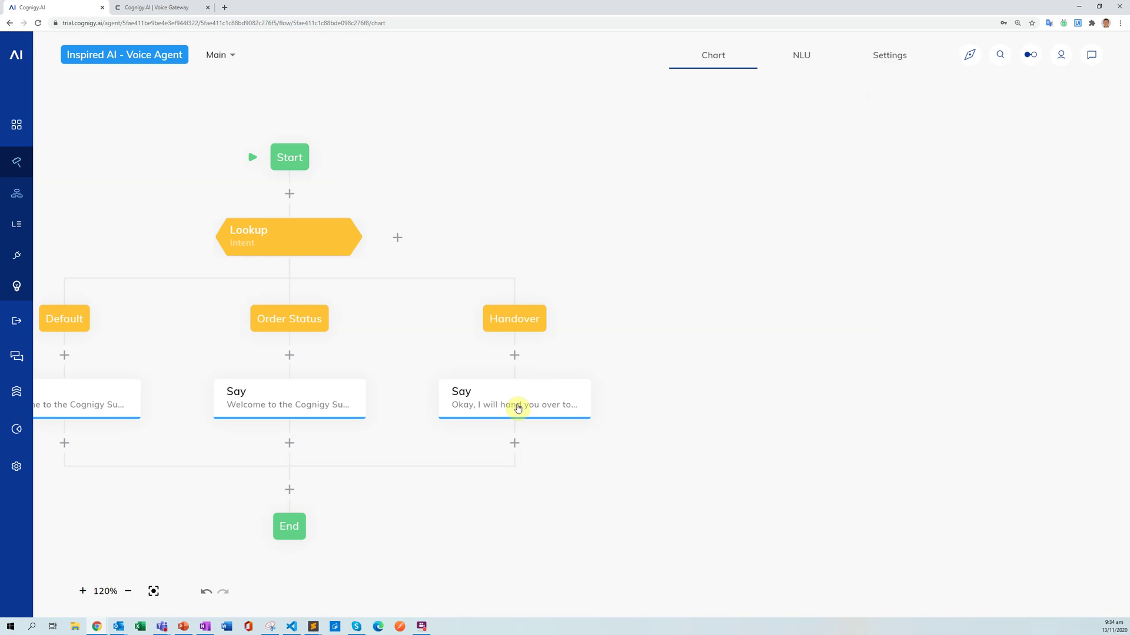
left_click_drag(612, 373, 744, 323)
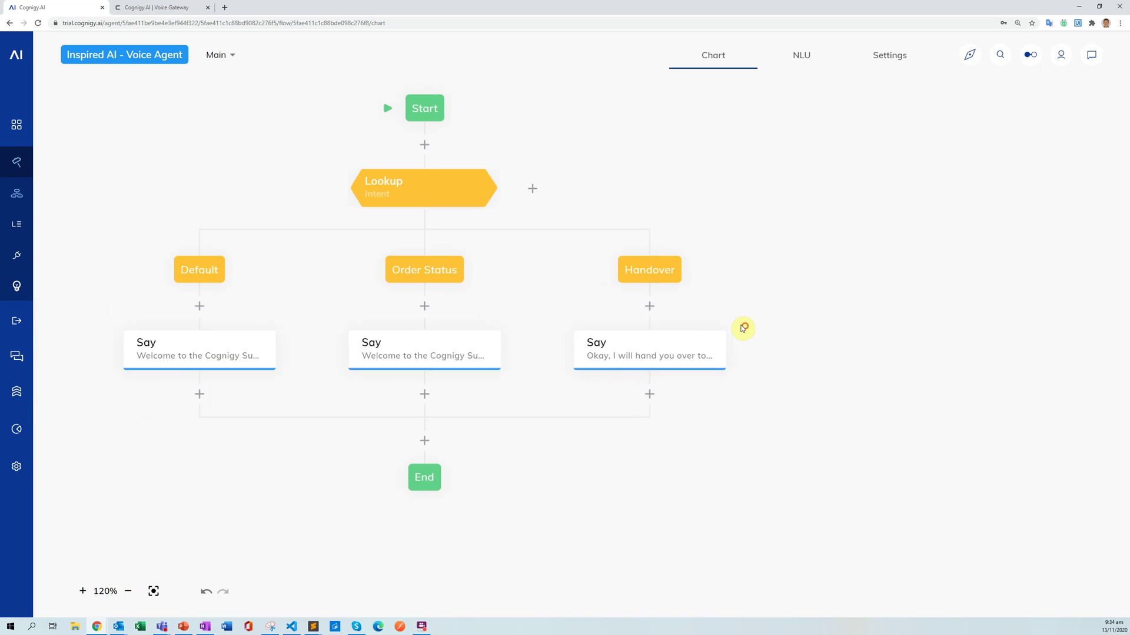
Replace the Order Status Say node with a new Question node.
left_click(421, 345)
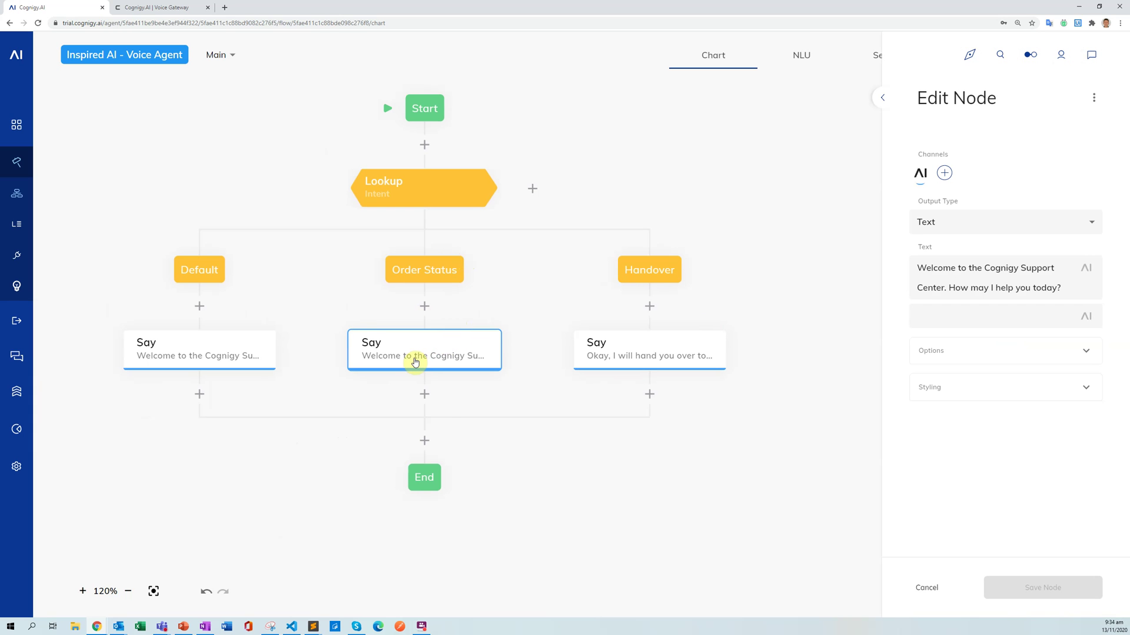
right_click(447, 360)
left_click(465, 373)
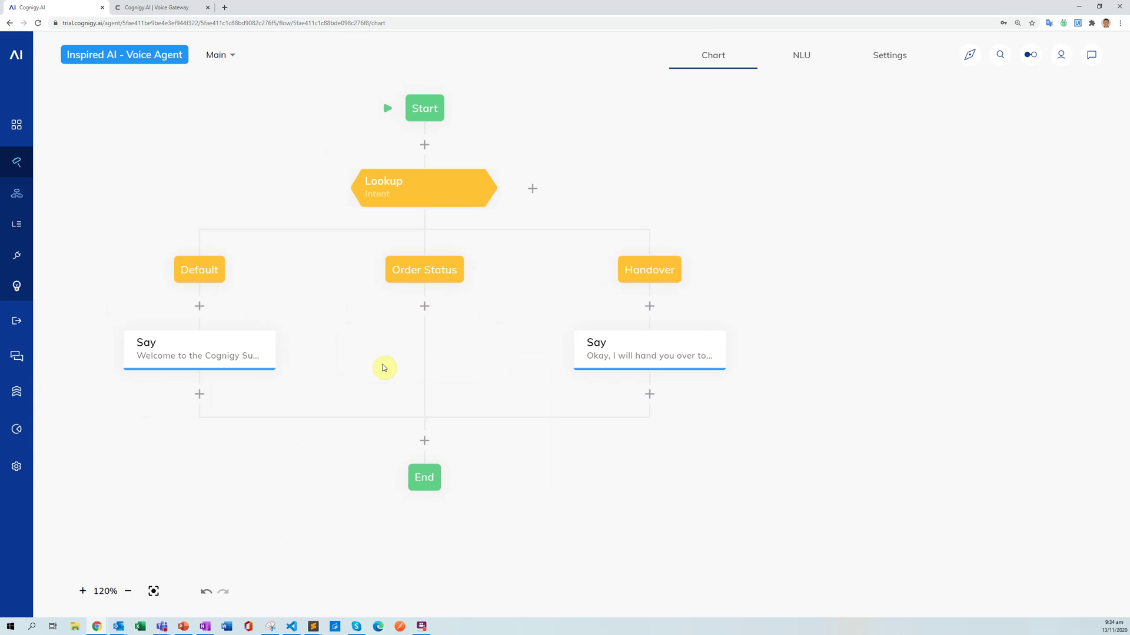
left_click(424, 309)
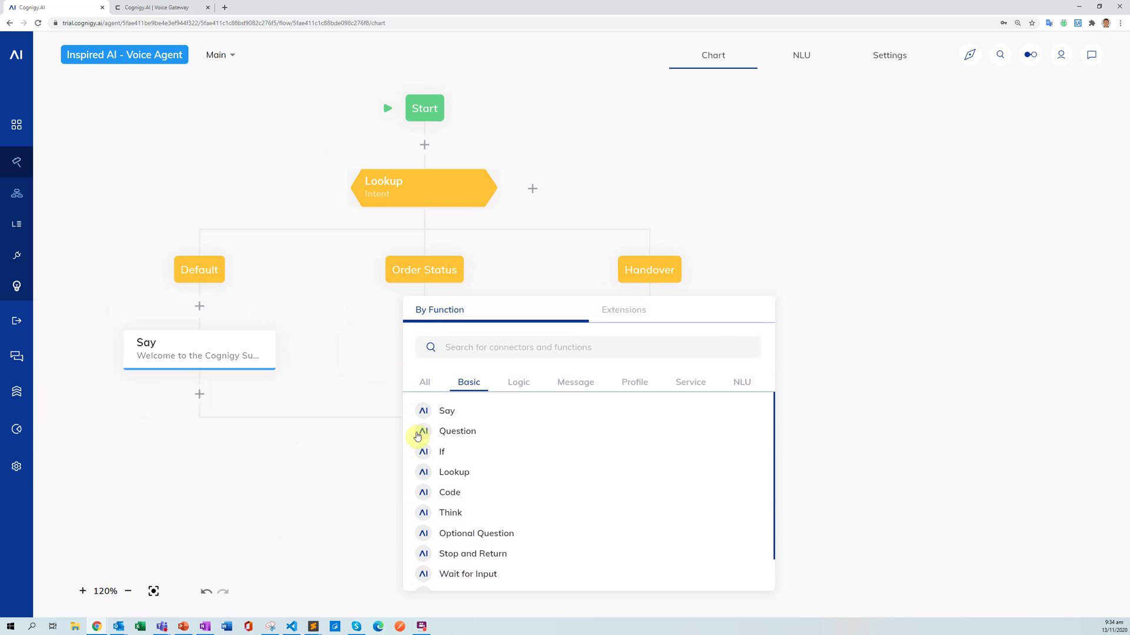
left_click(489, 437)
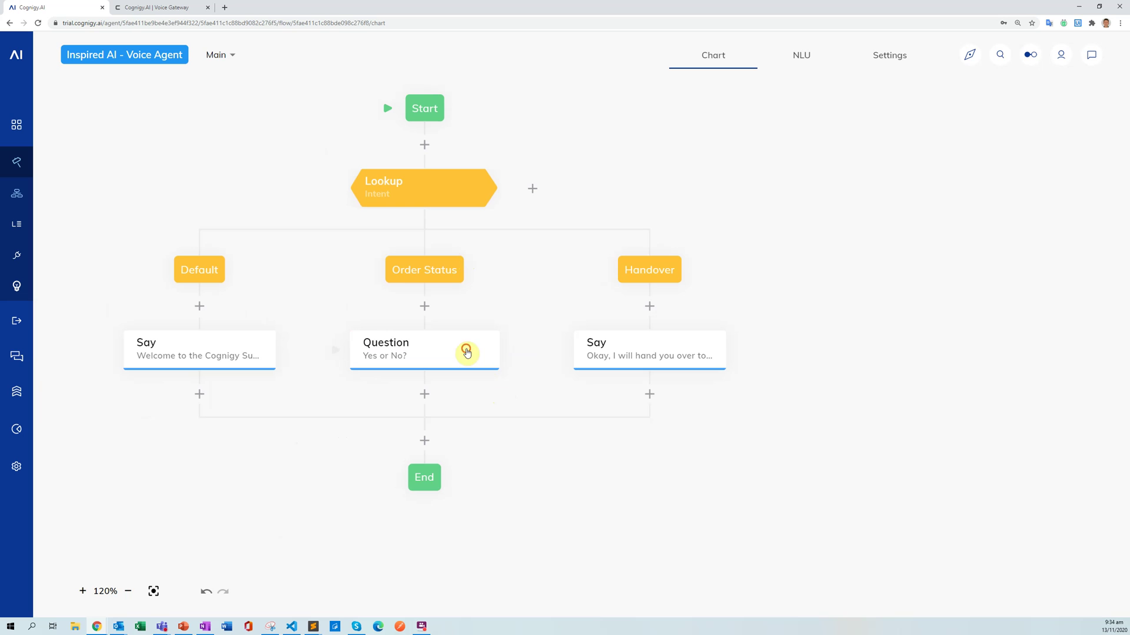
left_click(466, 351)
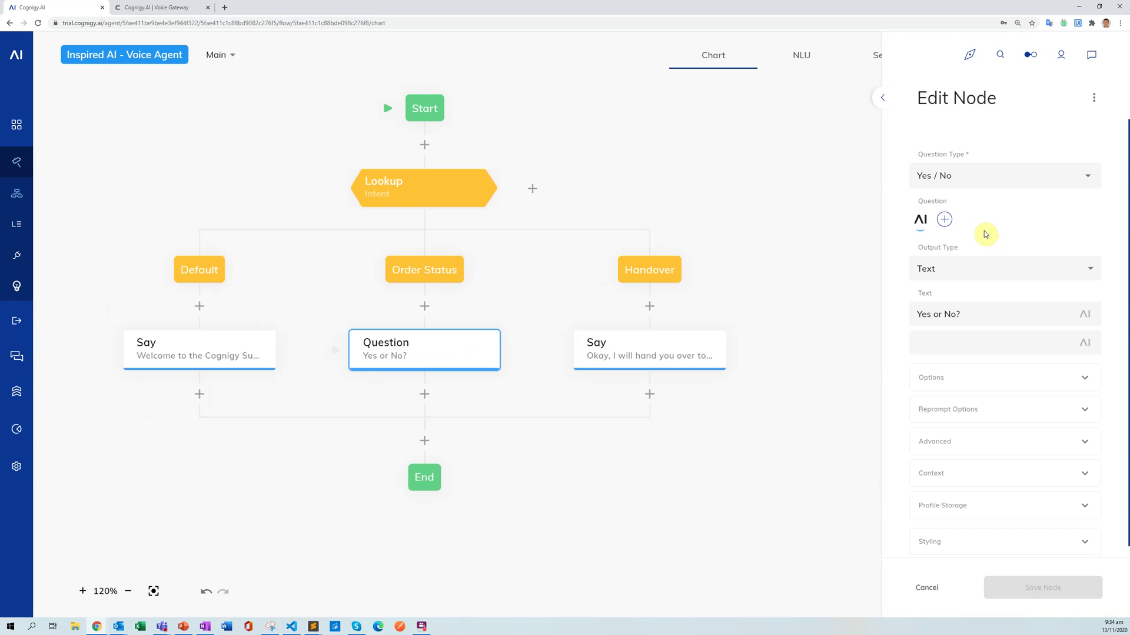
Make it a Number question asking 'Sure, I can help you with that. What is the order number?'.
left_click(1005, 182)
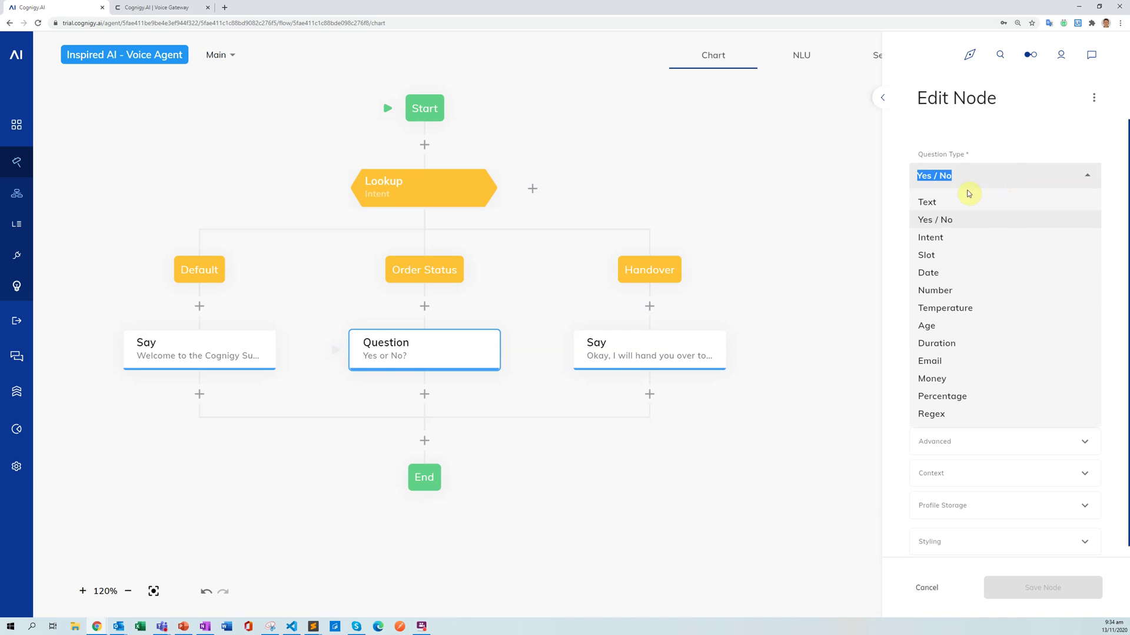
left_click(935, 291)
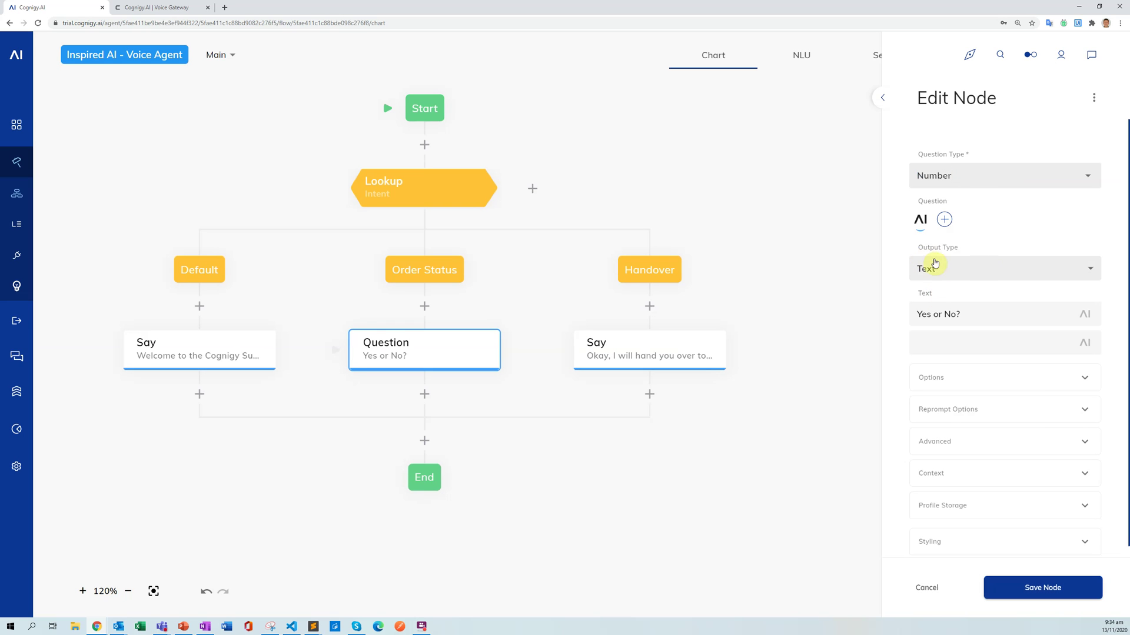
left_click_drag(973, 312, 917, 314)
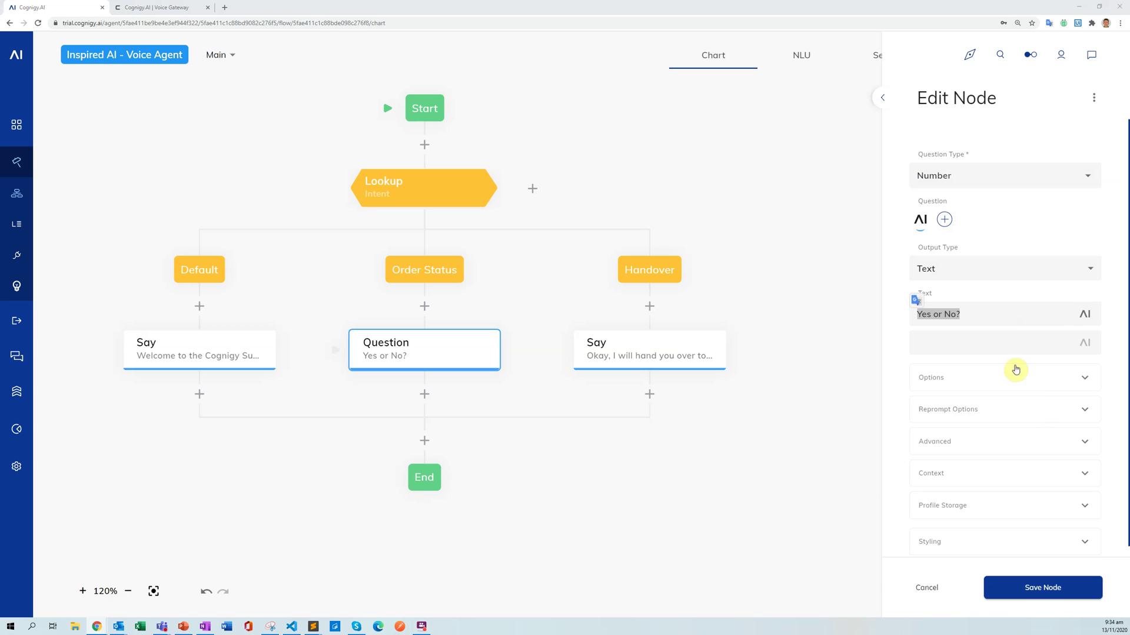
triple_click(971, 316)
type("Sure, I c")
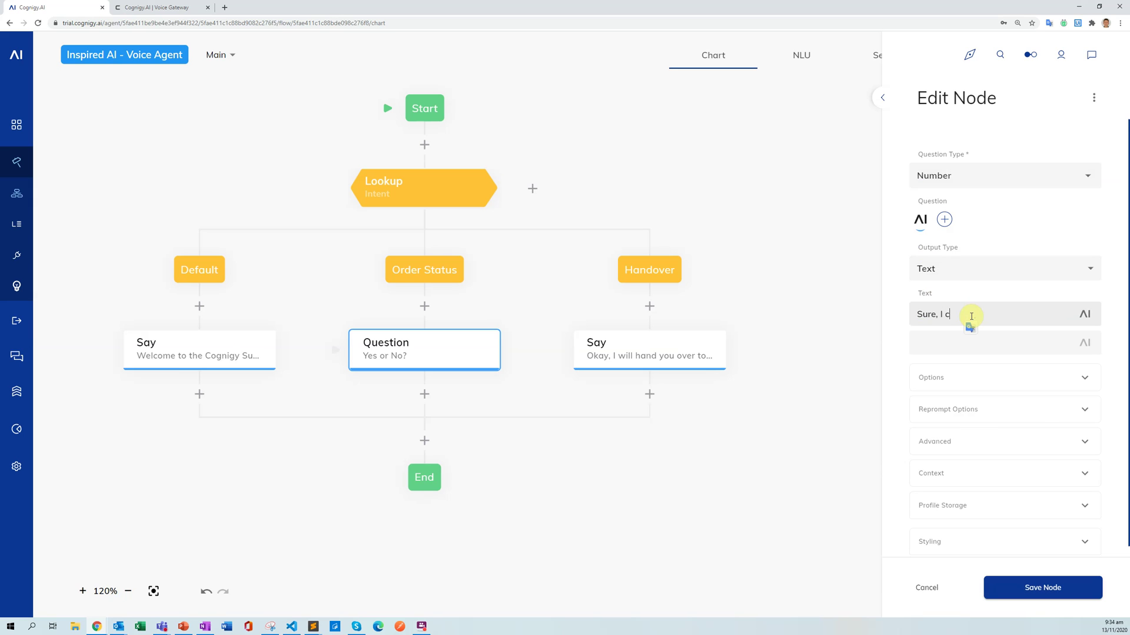
type("an help you with that. What is the order number?")
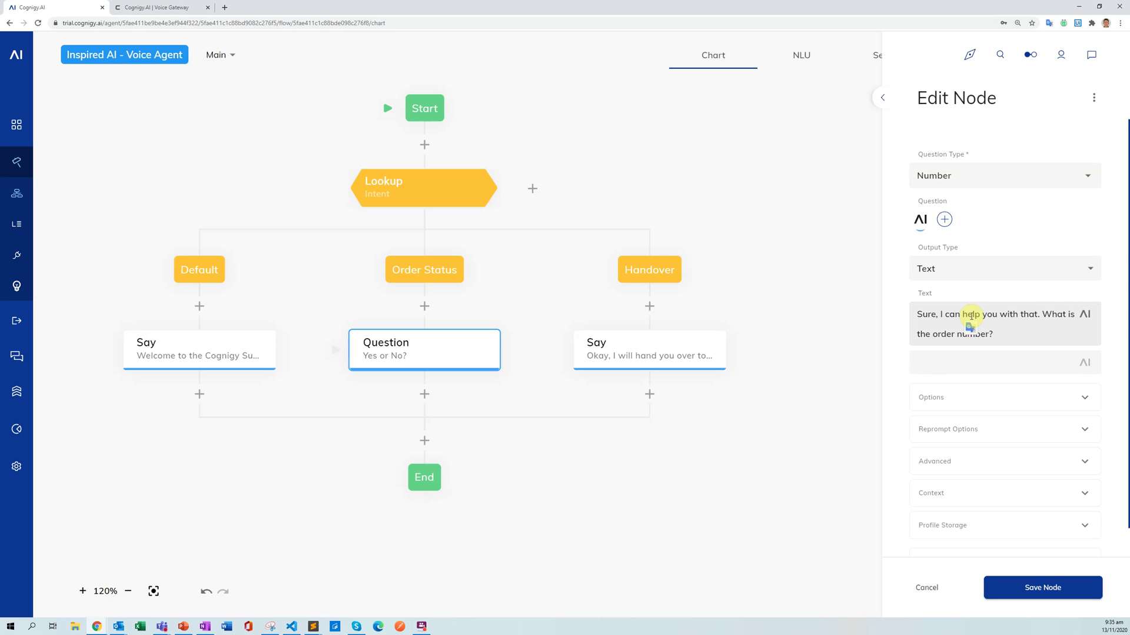
left_click(1039, 316)
left_click_drag(919, 315, 1037, 313)
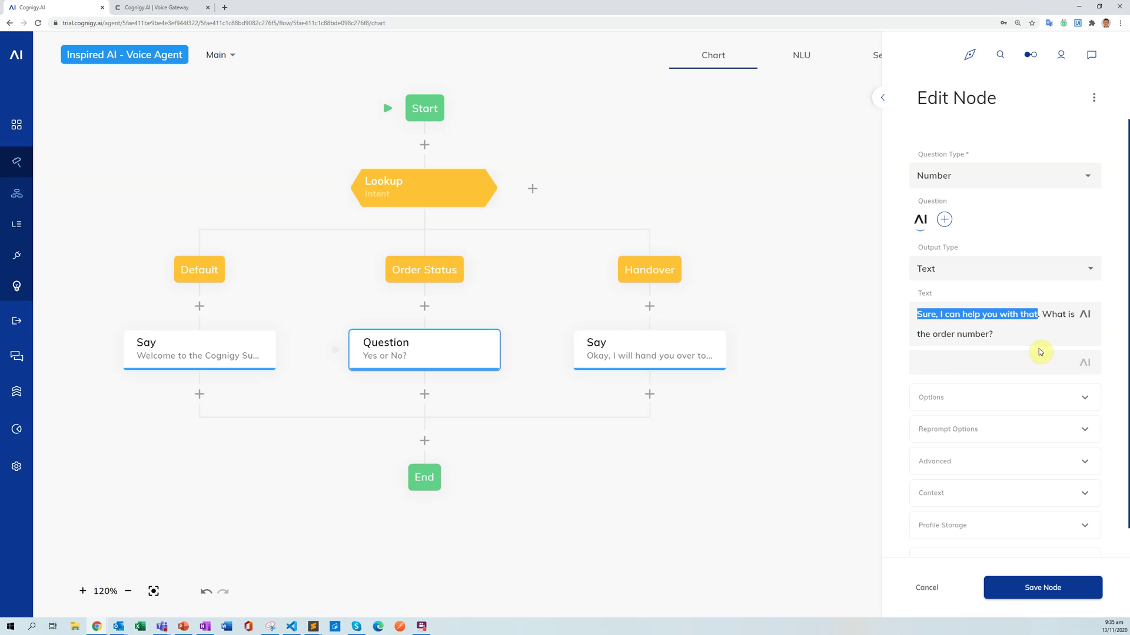
left_click(1016, 335)
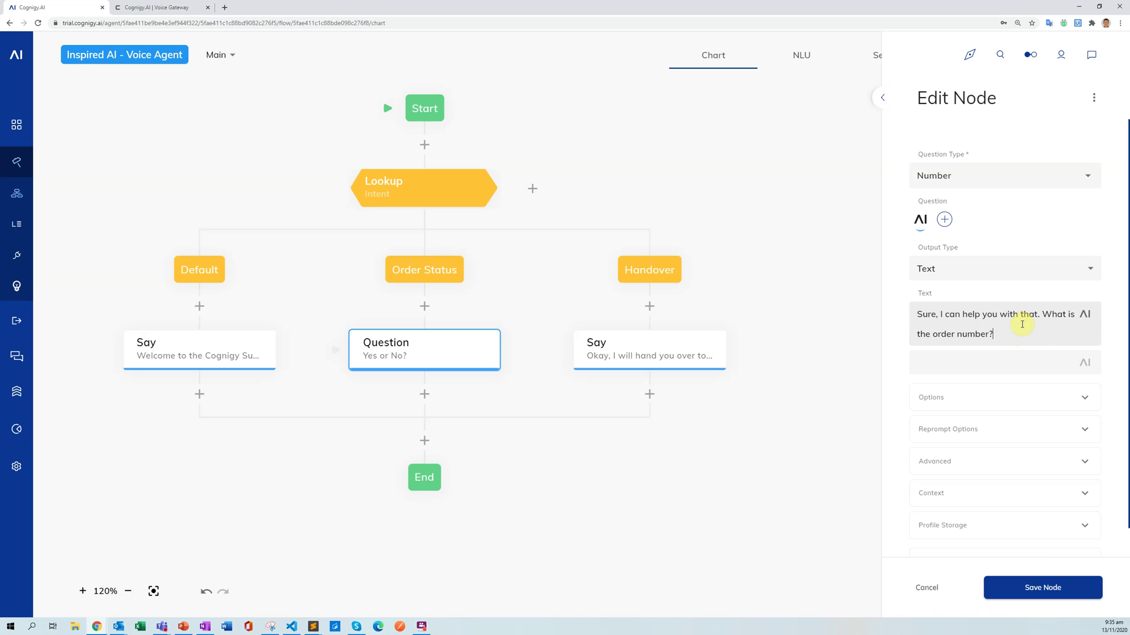
Enable Store Result in Context with Context Key 'orderNumber' and save the Question node.
left_click(1030, 588)
scroll(1047, 294, "down", 1)
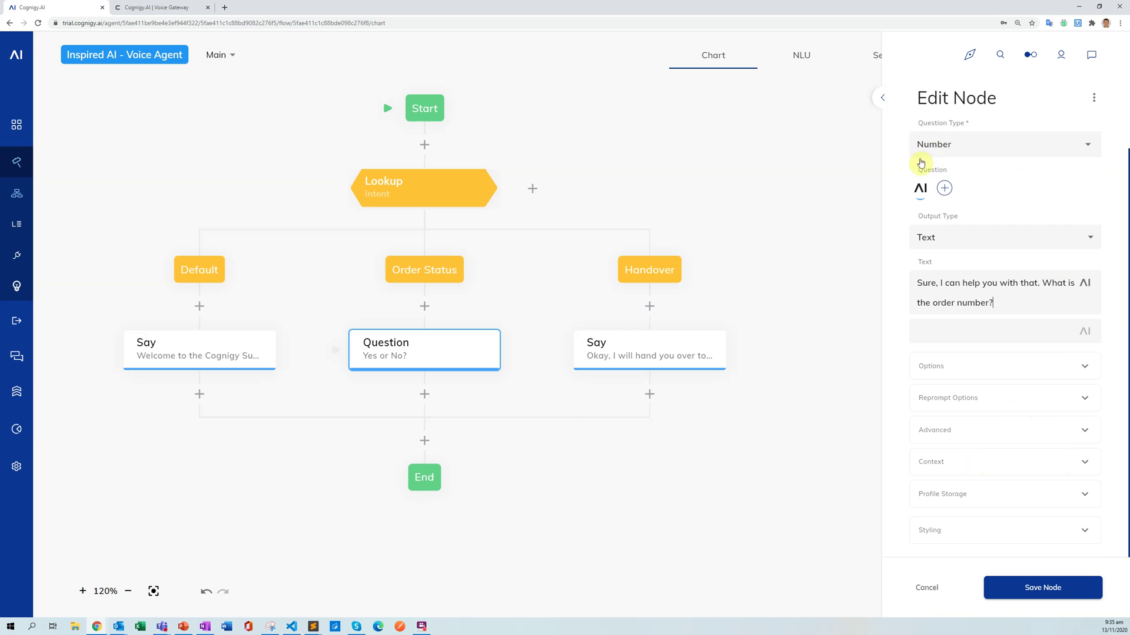
left_click(1035, 460)
scroll(1118, 356, "down", 1)
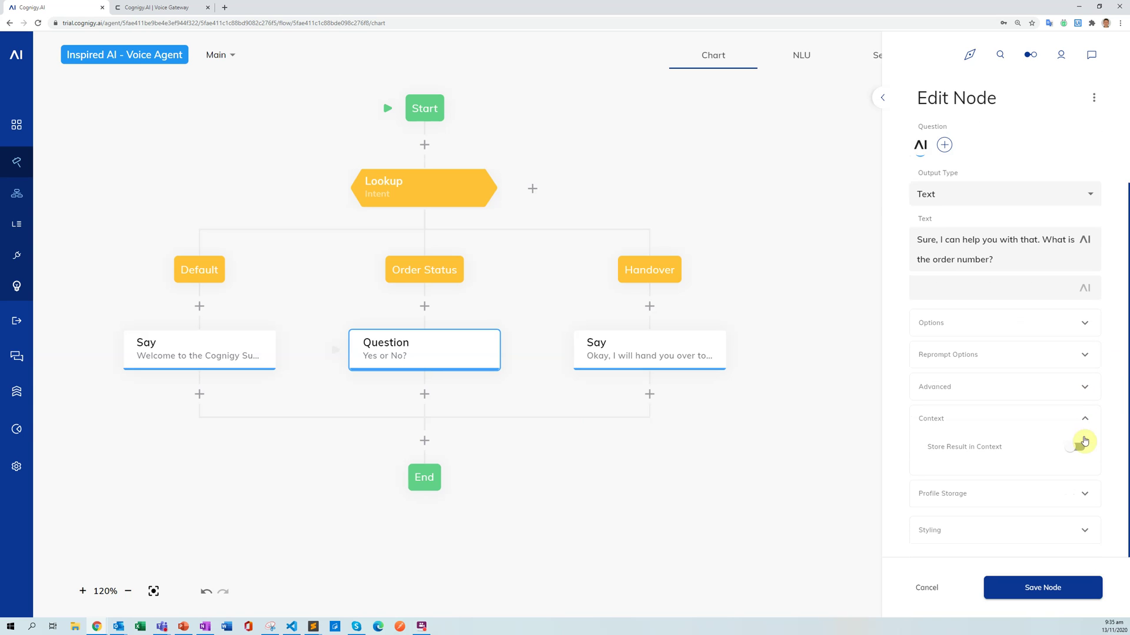
left_click(1069, 451)
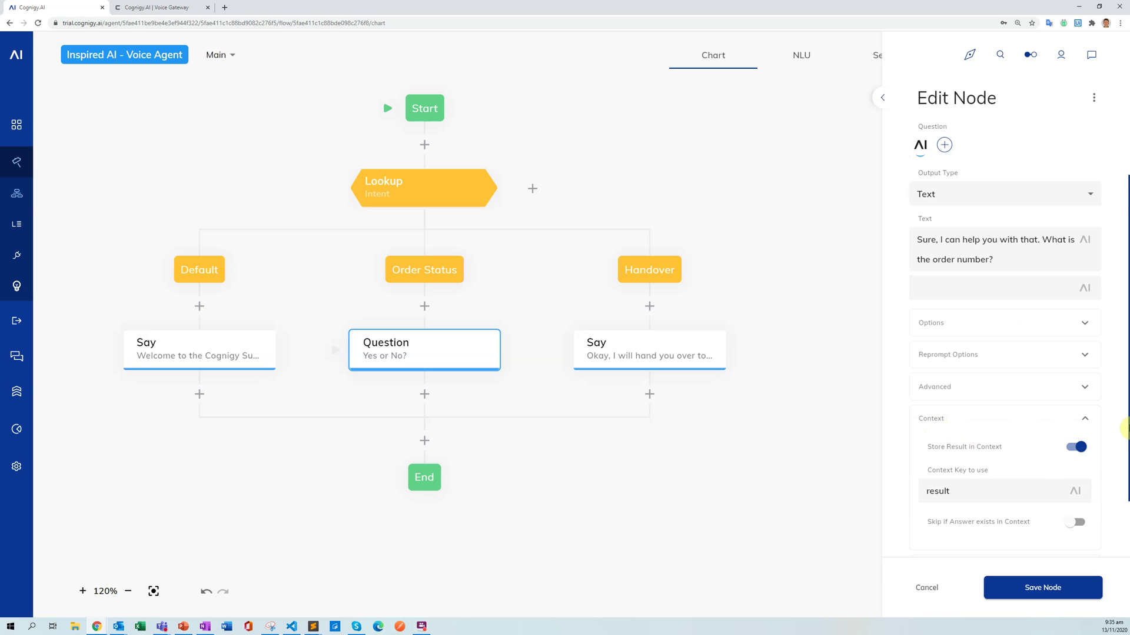
scroll(1026, 427, "down", 1)
double_click(967, 417)
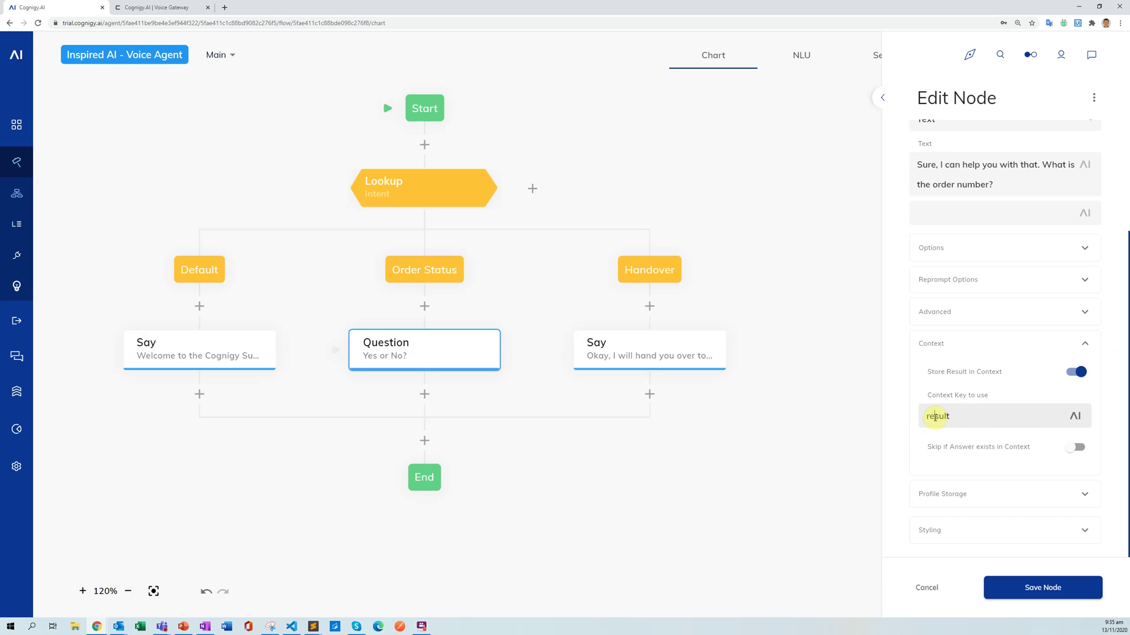
type("orderNumber")
left_click(1076, 595)
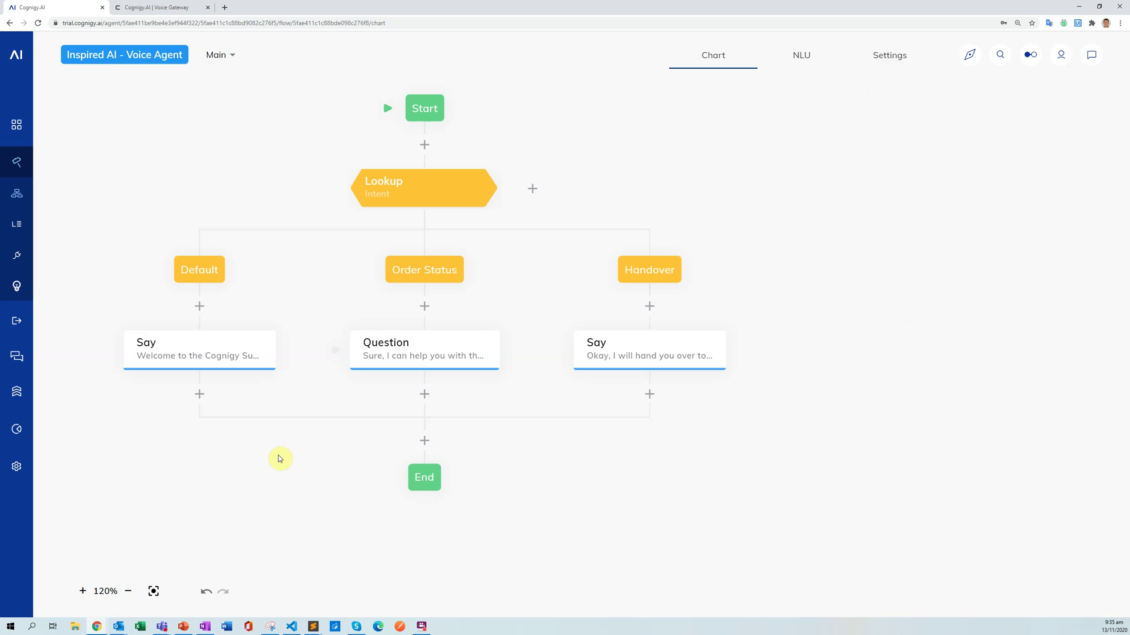
Add a VG Handover node under the Question, change its target phone number, and save.
left_click(423, 395)
type("han")
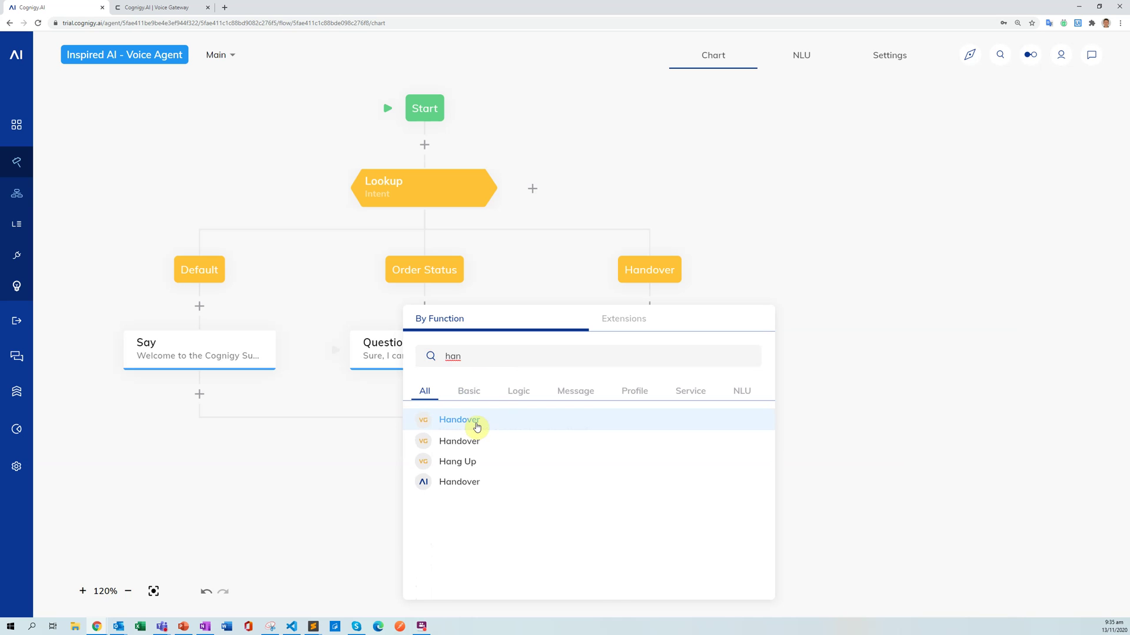
left_click(475, 421)
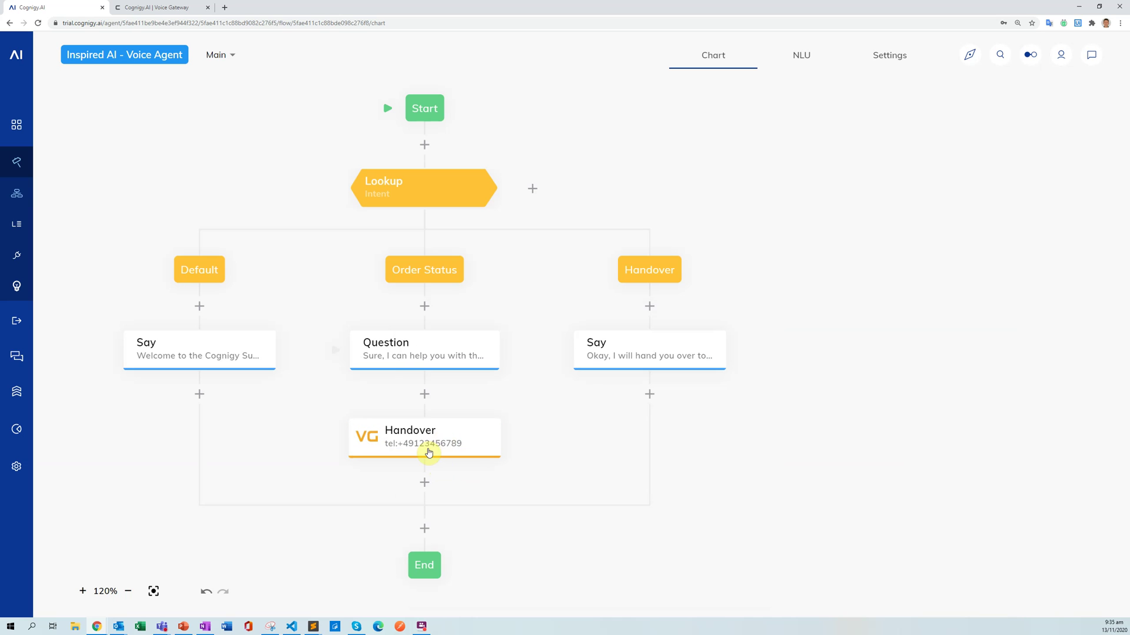
left_click(432, 447)
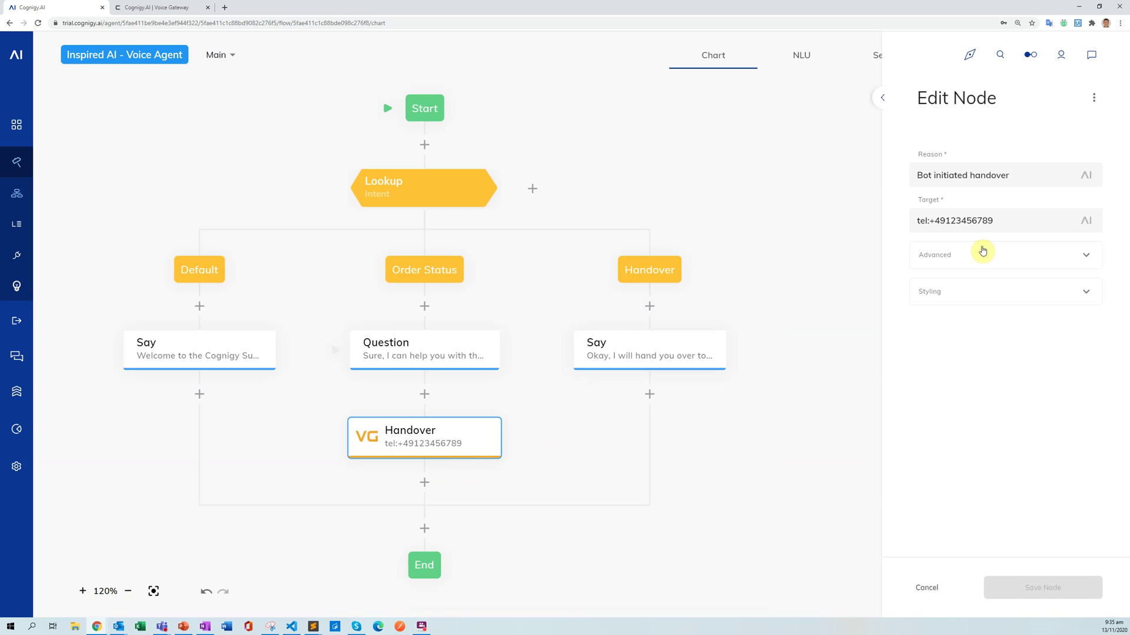
double_click(948, 221)
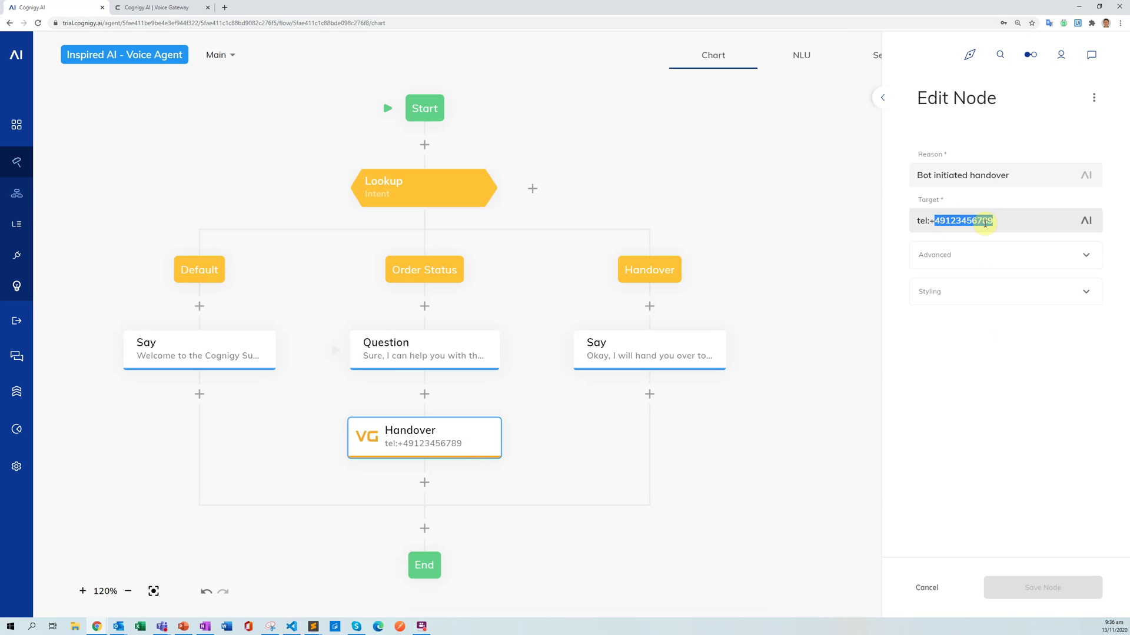
left_click_drag(944, 221, 1012, 220)
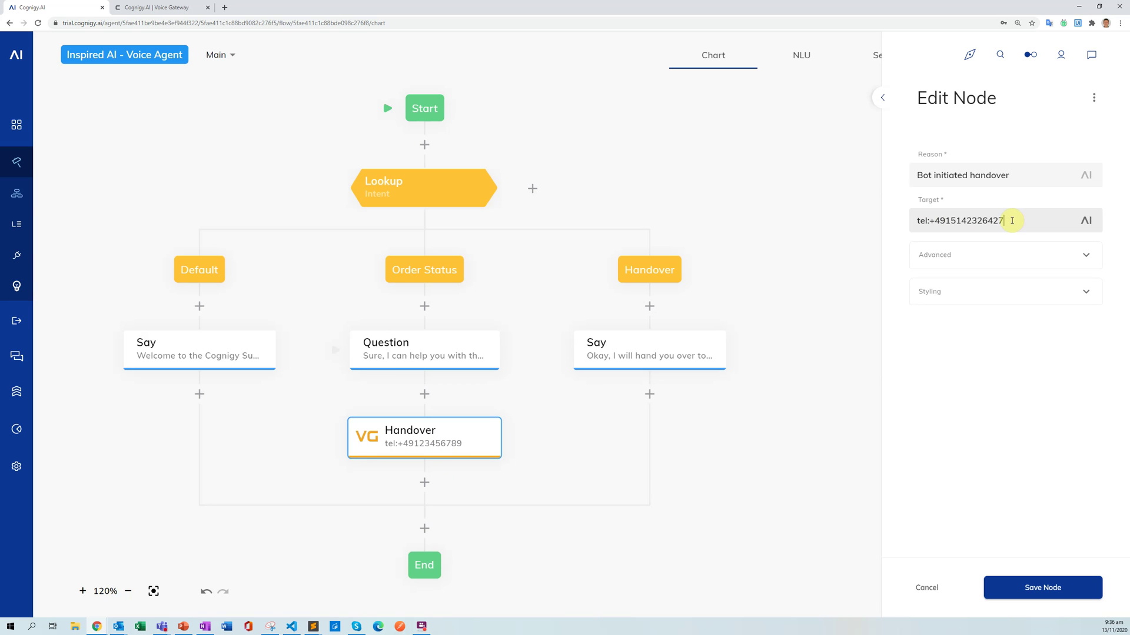
left_click(1029, 586)
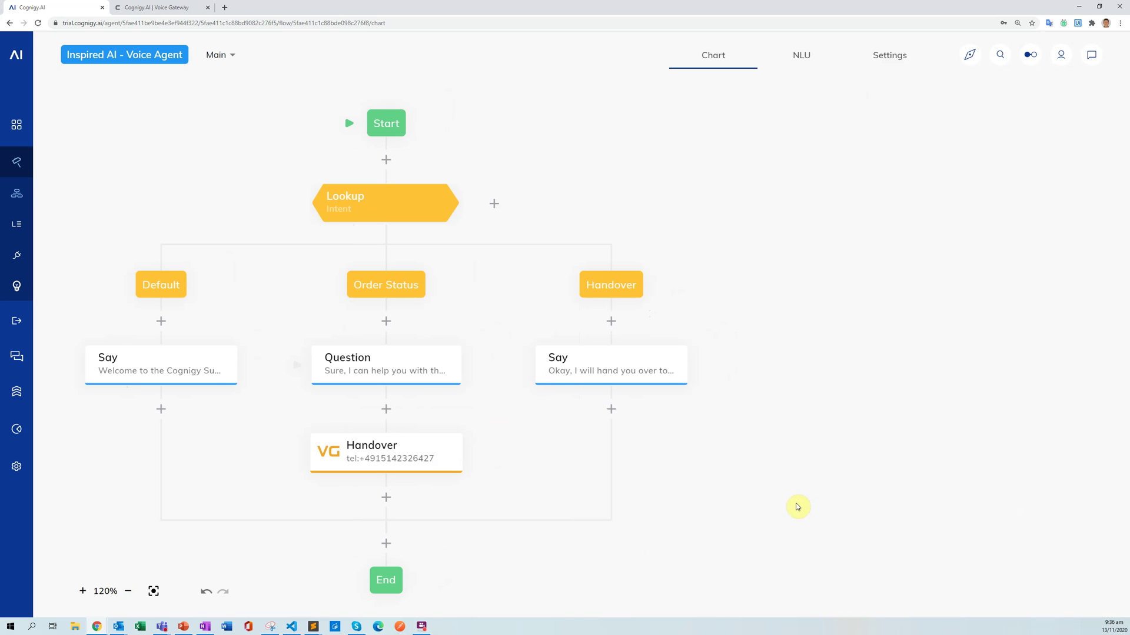
Drag the VG Handover node beneath the Say node in the Handover branch.
scroll(733, 489, "down", 1)
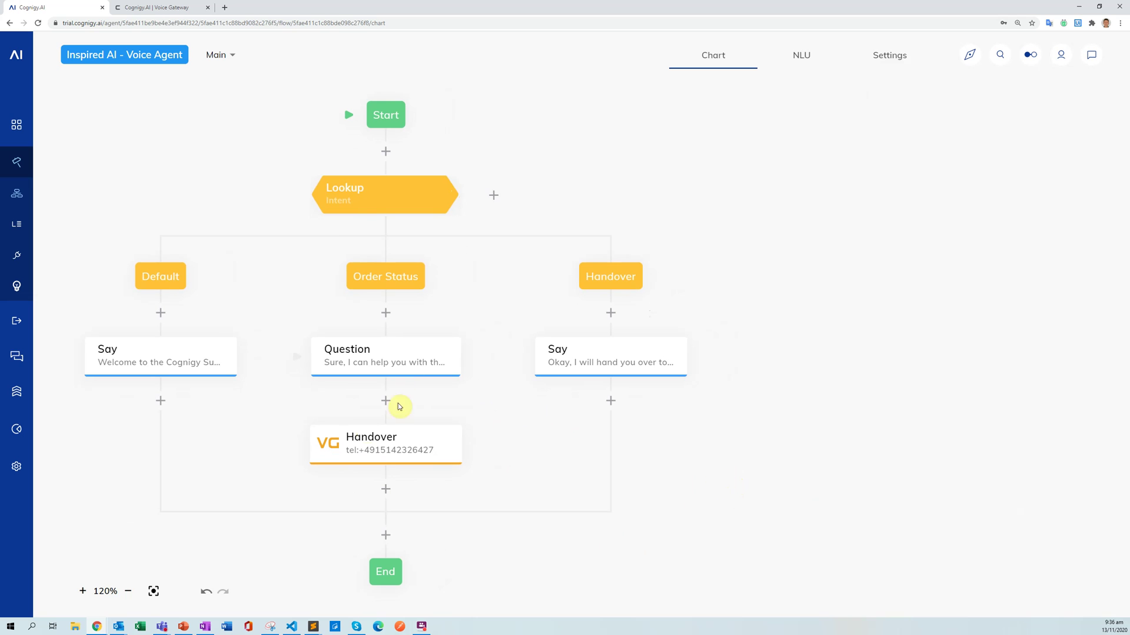
left_click_drag(368, 441, 606, 405)
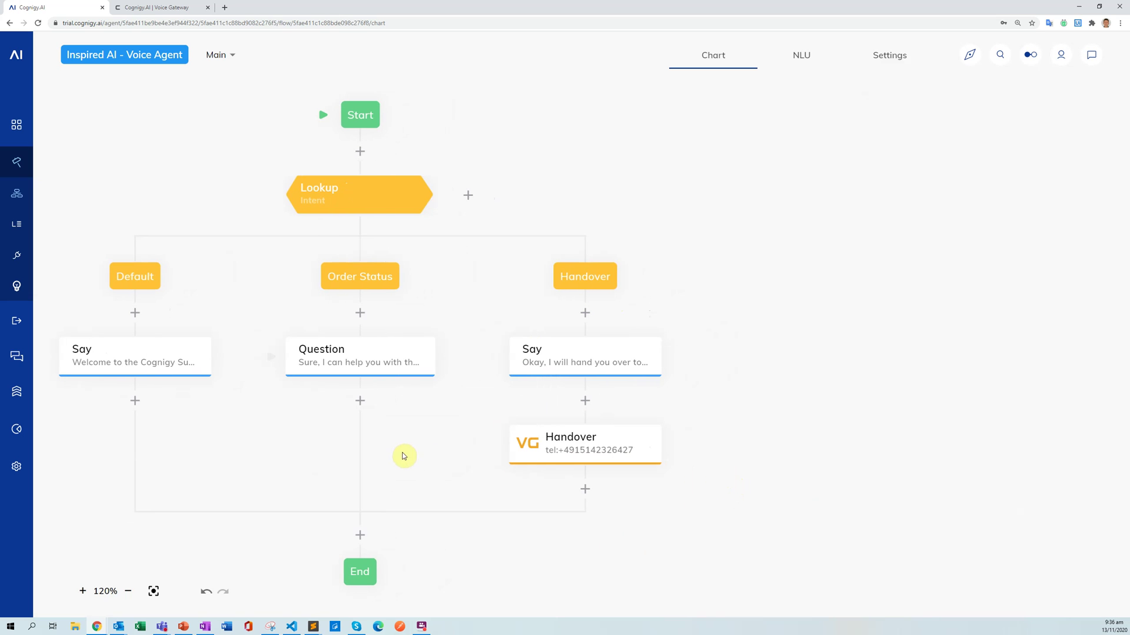
left_click(550, 375)
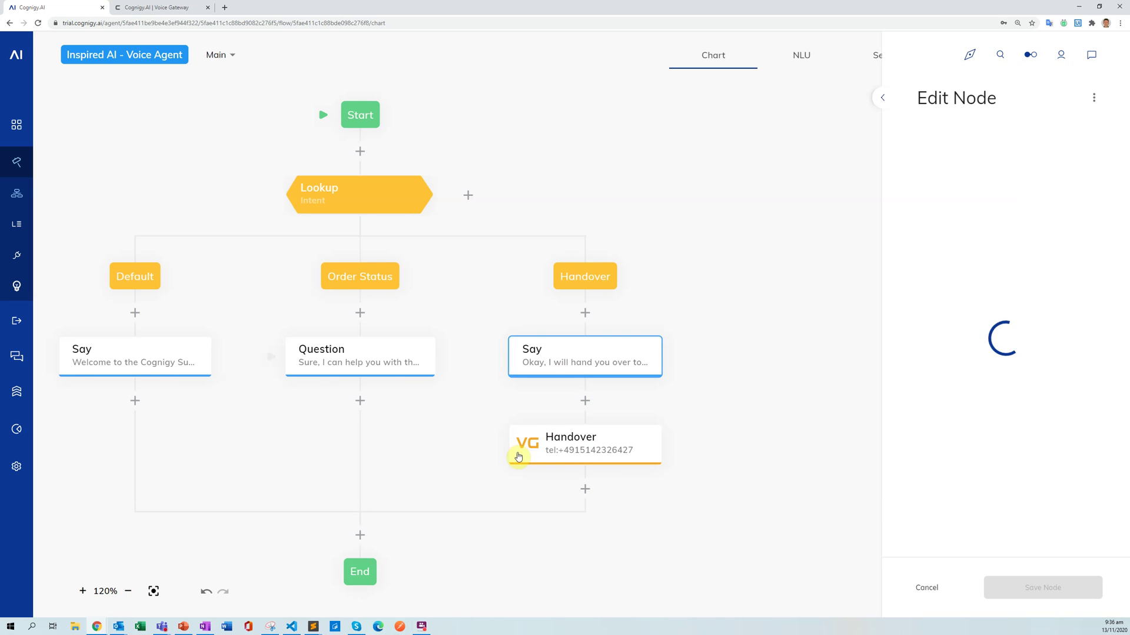
left_click(744, 393)
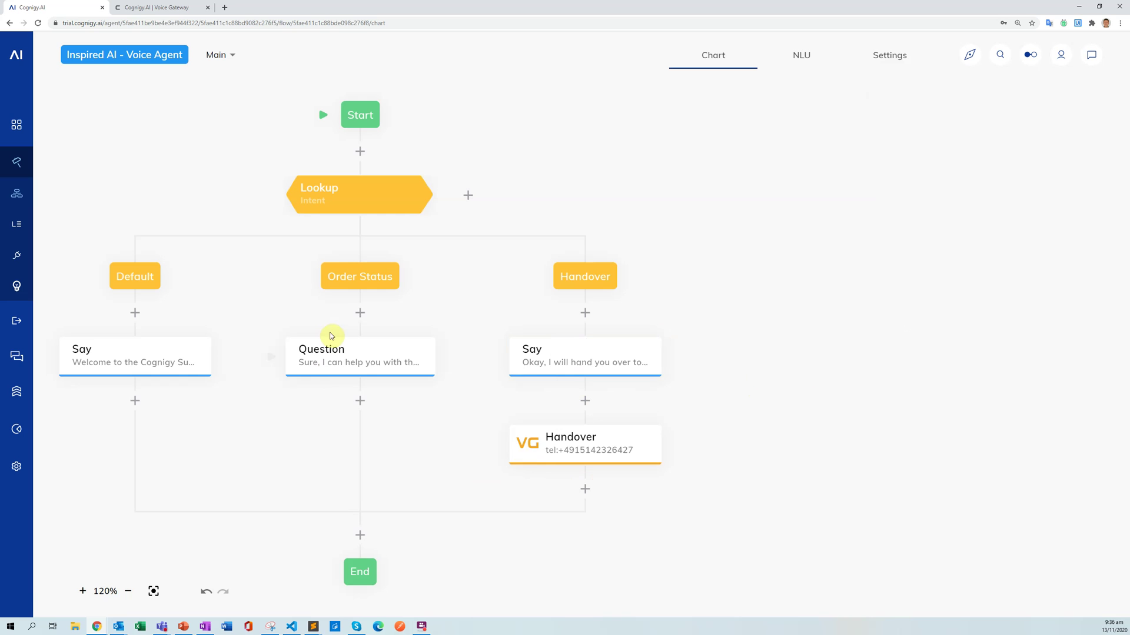
left_click_drag(399, 426, 469, 400)
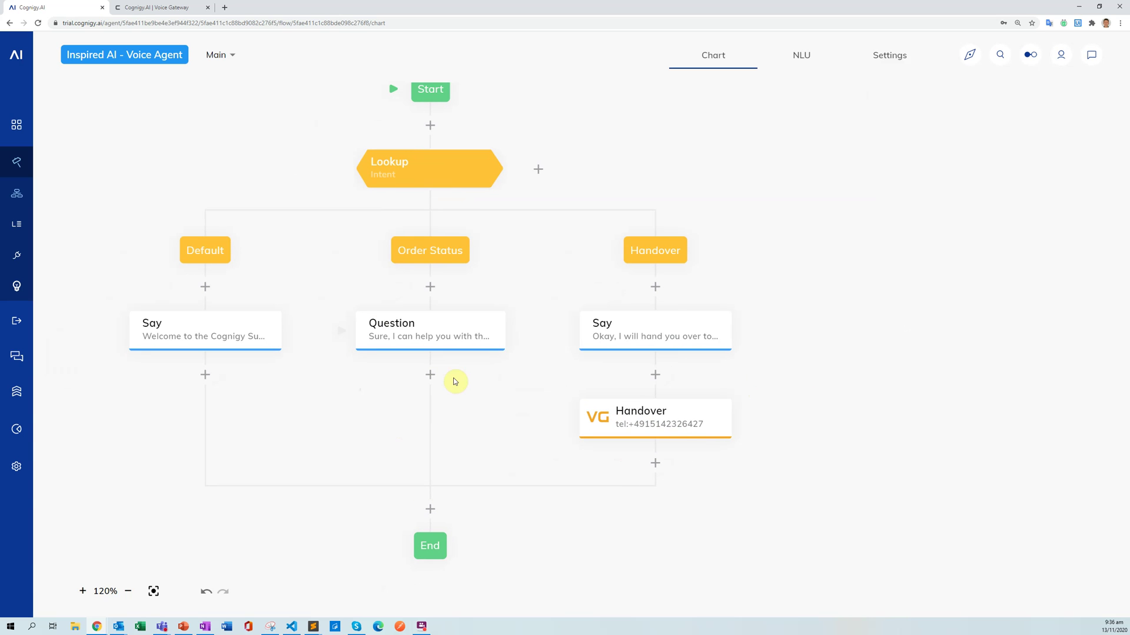
left_click(405, 345)
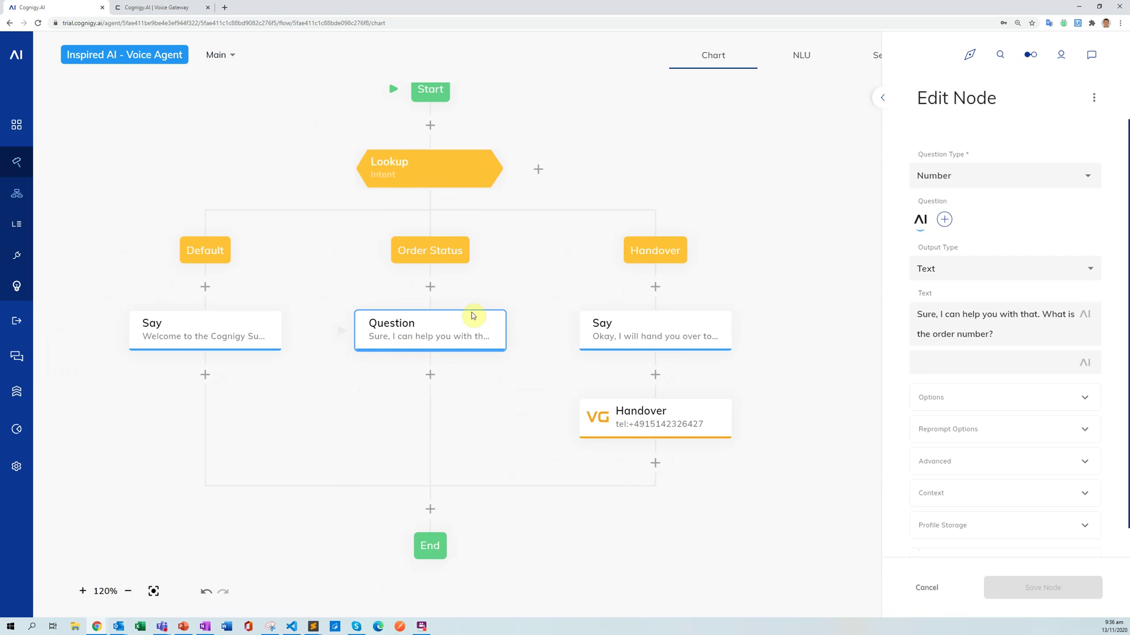
Add a Say node below the order-number Question with text 'Your order with the number'.
left_click(457, 399)
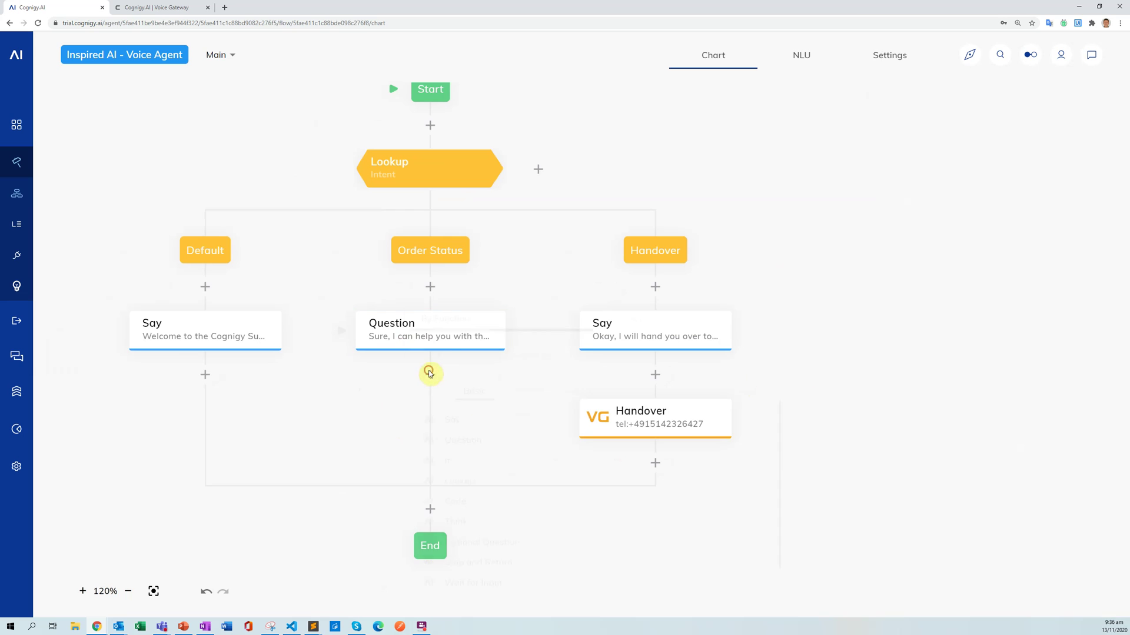
left_click(432, 377)
left_click(454, 422)
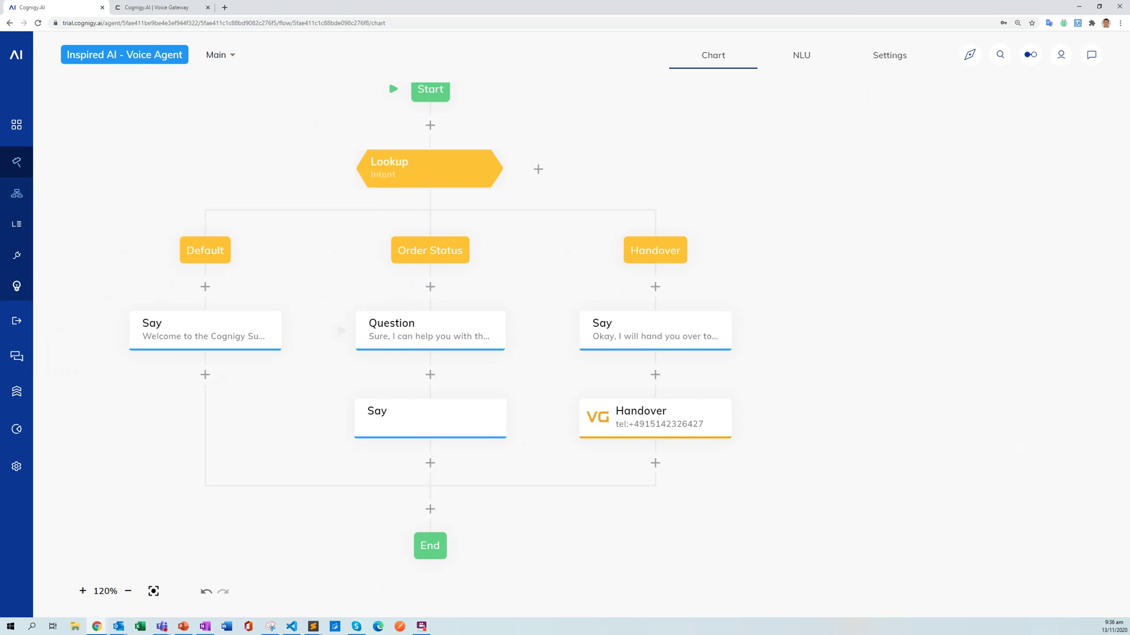
left_click(434, 431)
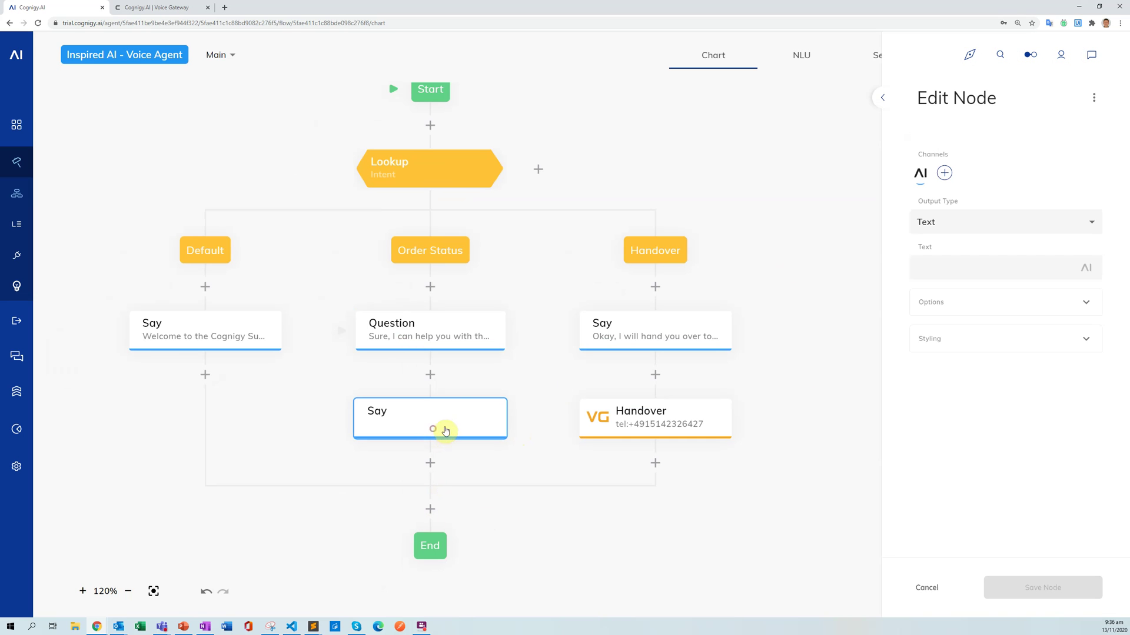
left_click(962, 267)
type("Your ")
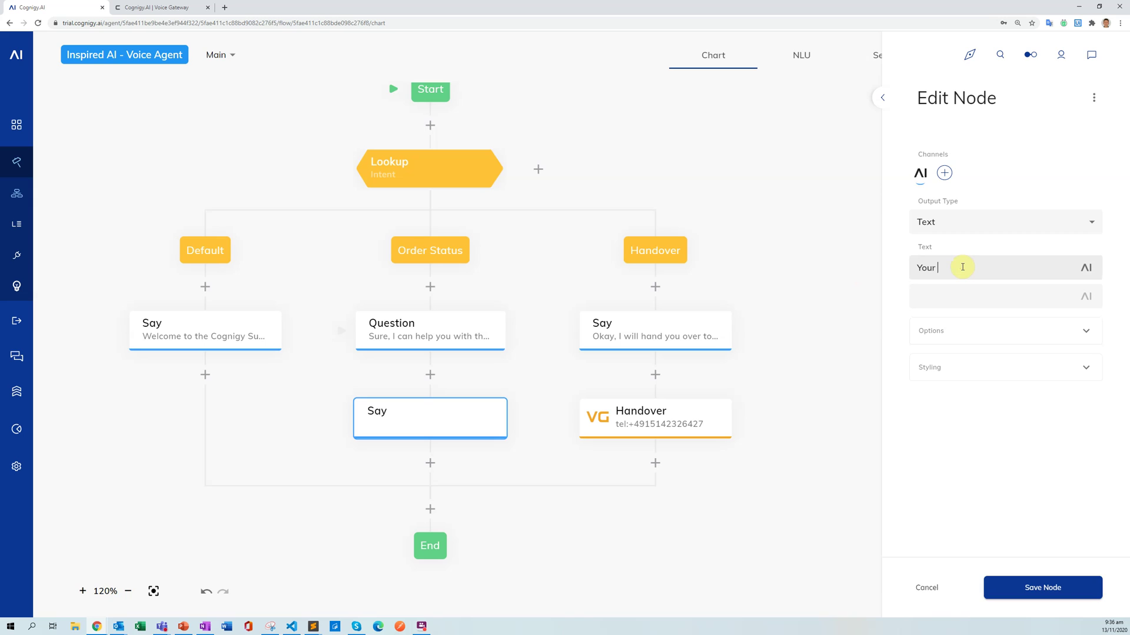
type("order numbe")
type("r with")
key("BackSpace")
key("BackSpace")
key("BackSpace")
key("BackSpace")
key("BackSpace")
key("BackSpace")
key("BackSpace")
key("BackSpace")
key("BackSpace")
type("with the number")
Browse and search the Say text's list of insertable tokens.
left_click(1088, 272)
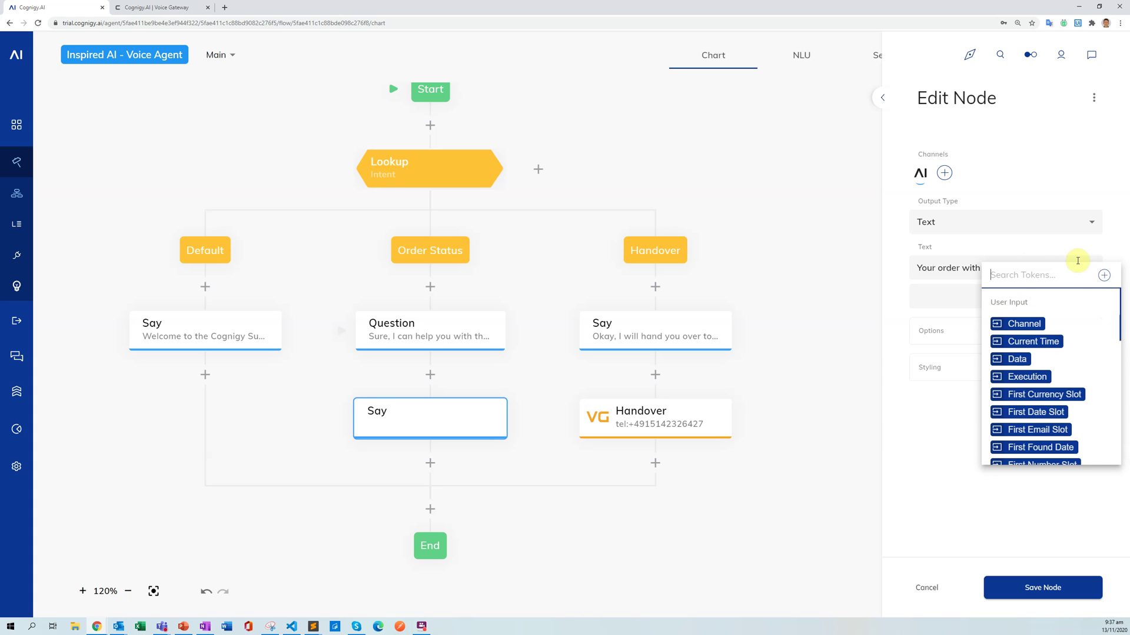
left_click(1089, 242)
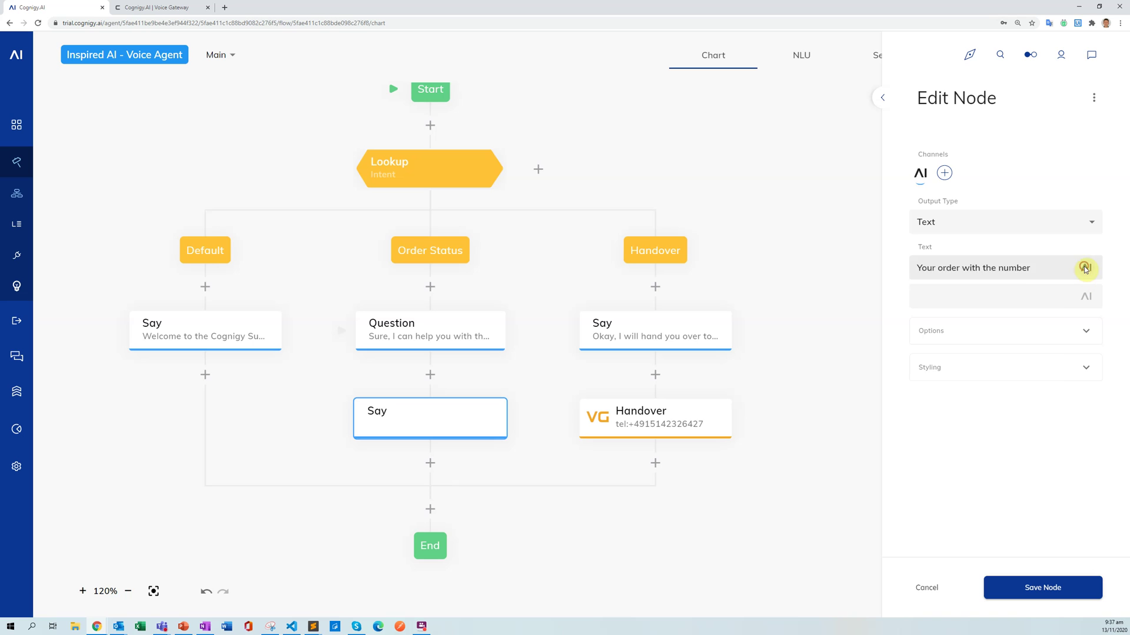
left_click(1086, 268)
left_click(1054, 267)
left_click(1088, 270)
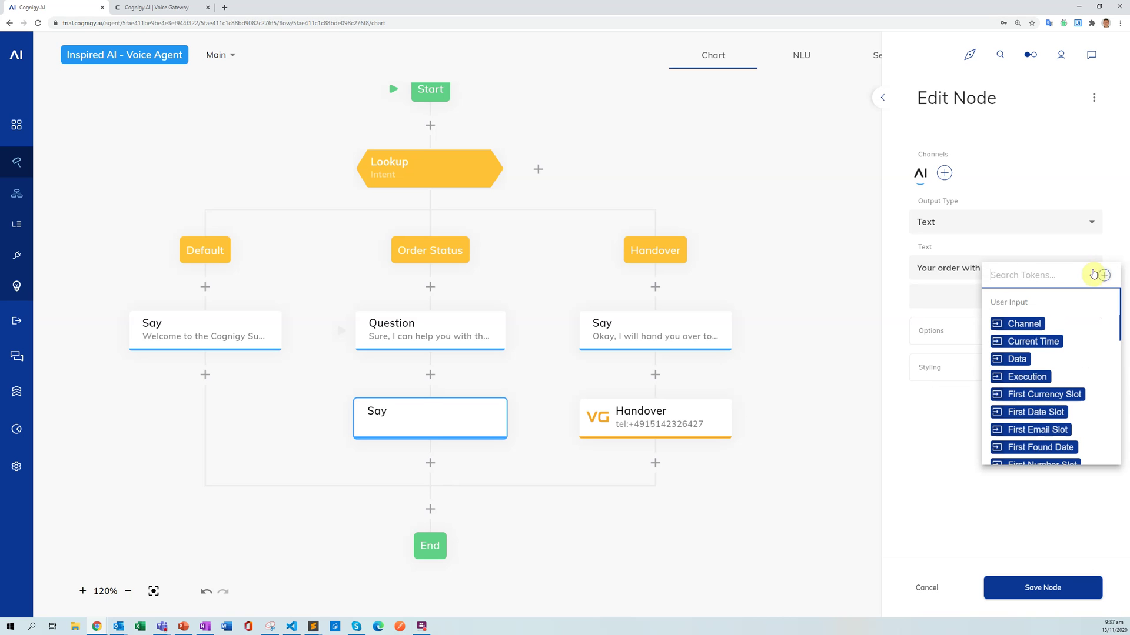
scroll(1076, 335, "down", 3)
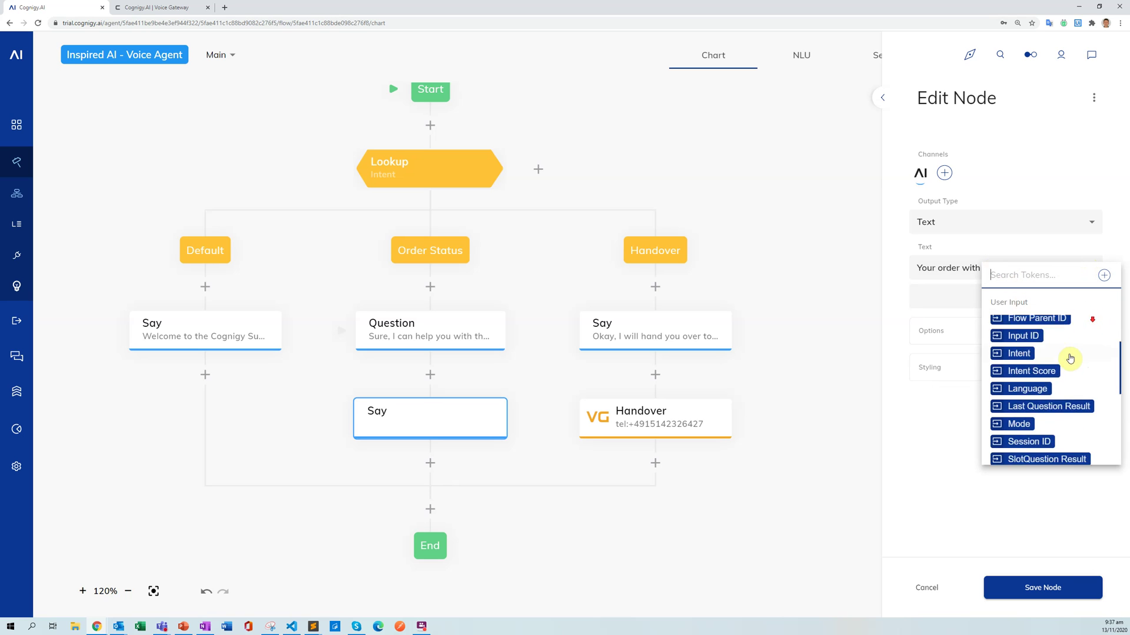
scroll(1068, 355, "up", 3)
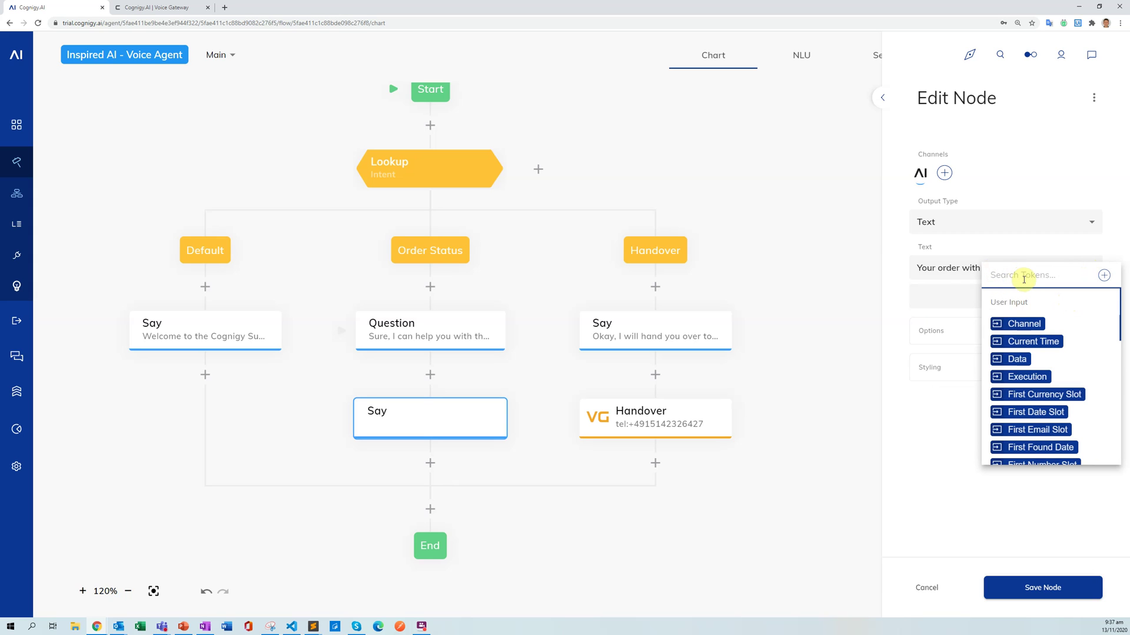
left_click(1026, 277)
Create a Context token 'Order Number' with script context.orderNumber.
left_click(1104, 277)
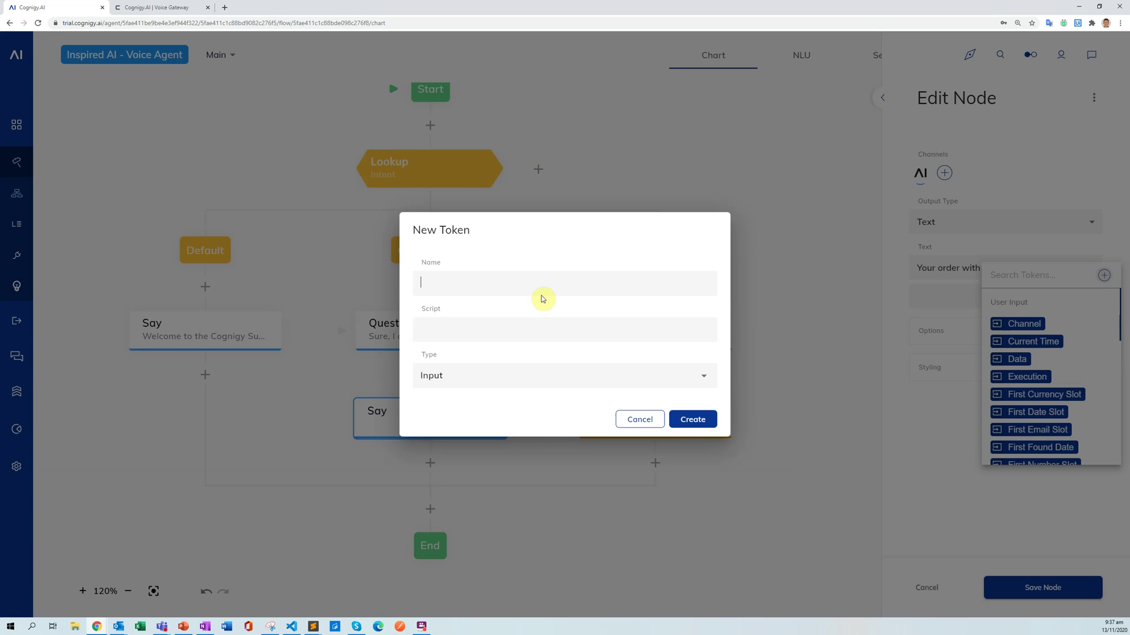
left_click(481, 283)
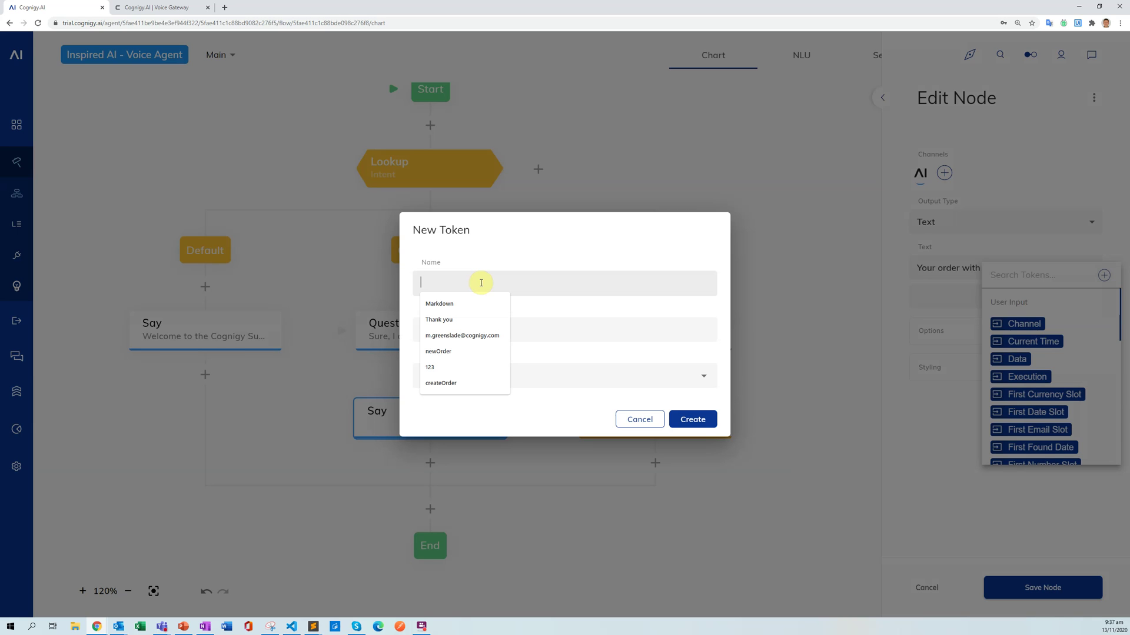
type("Order Number")
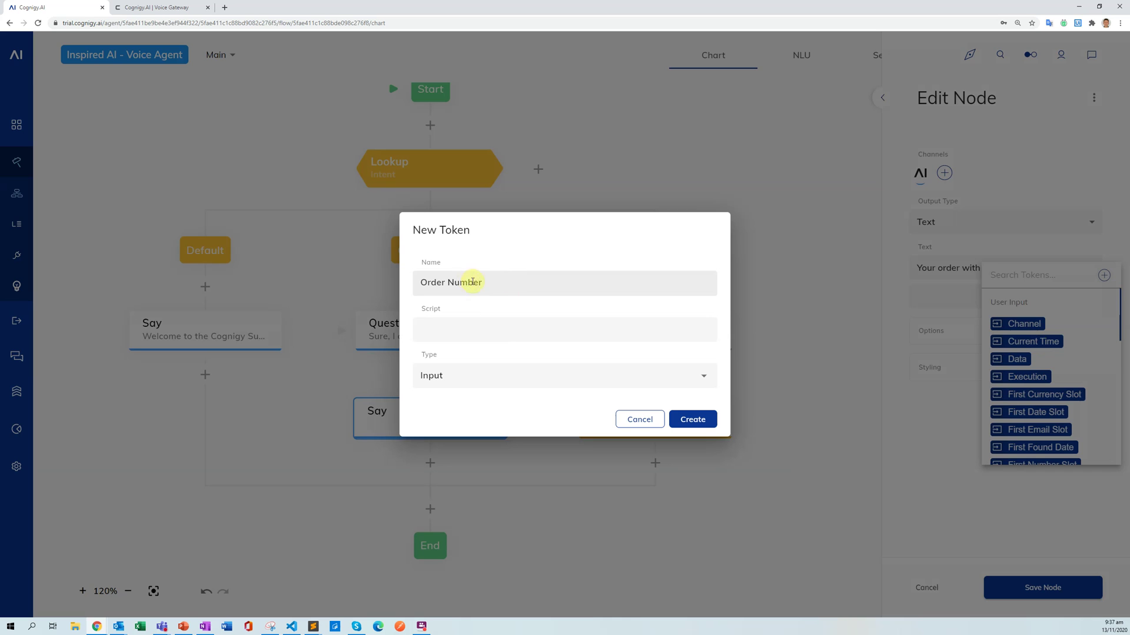
left_click(457, 330)
type("cont")
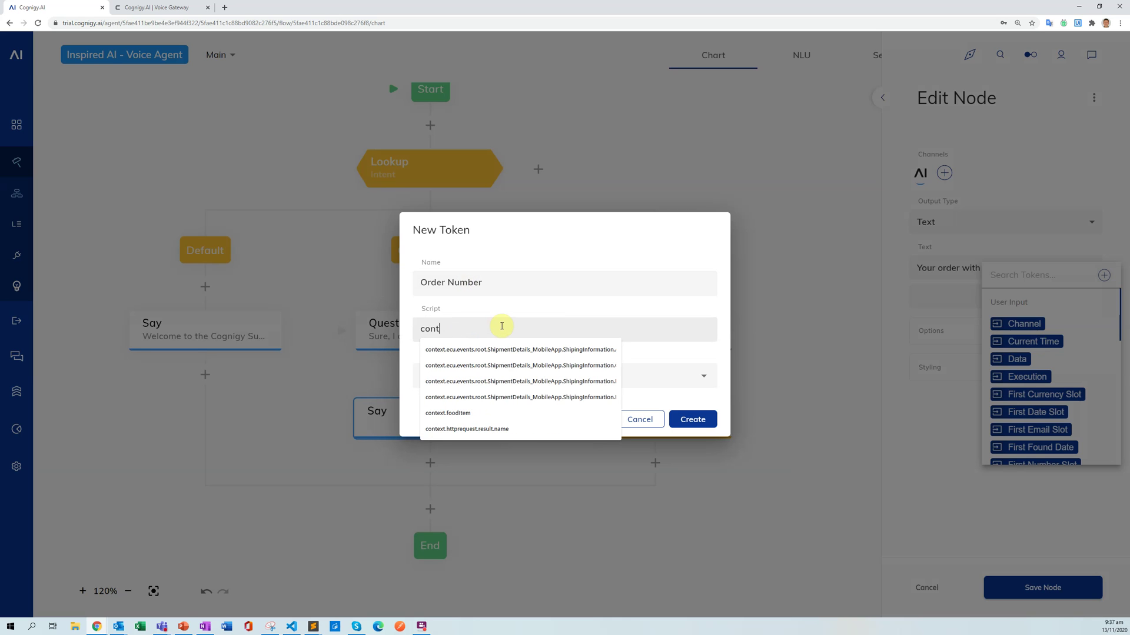
type("ext.or")
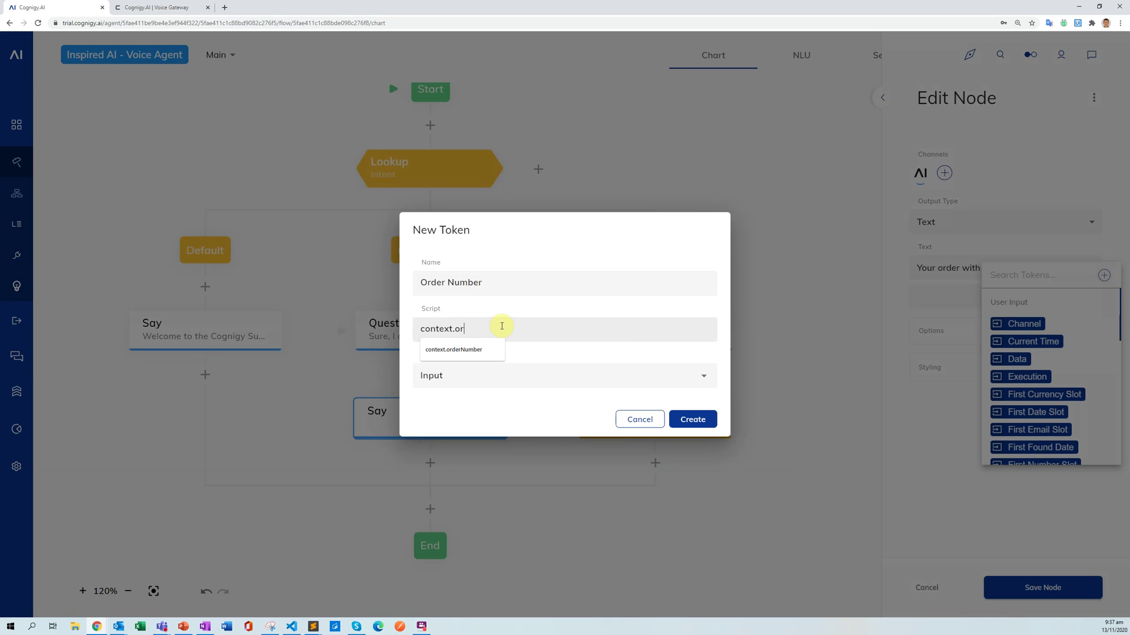
type("derNumber")
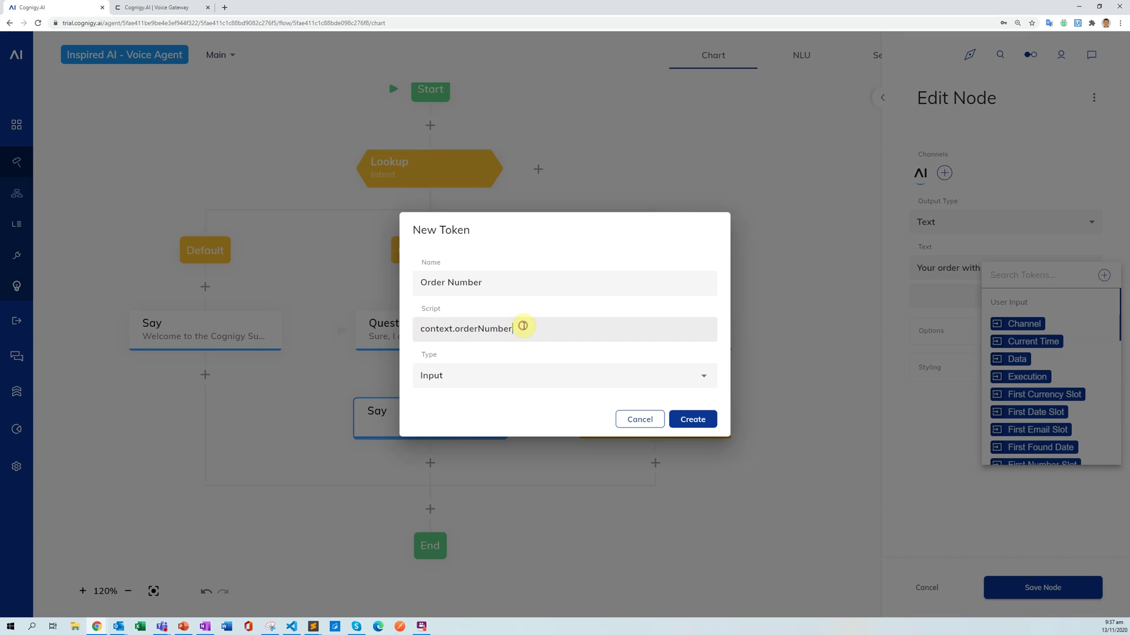
left_click_drag(421, 329, 516, 328)
left_click(443, 352)
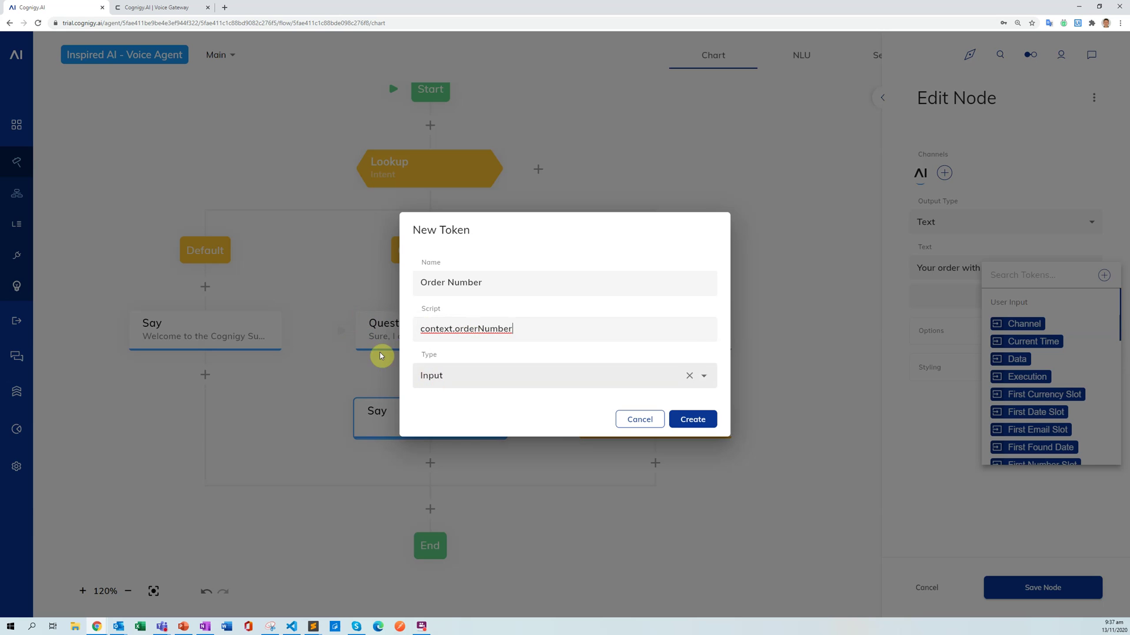
left_click(461, 374)
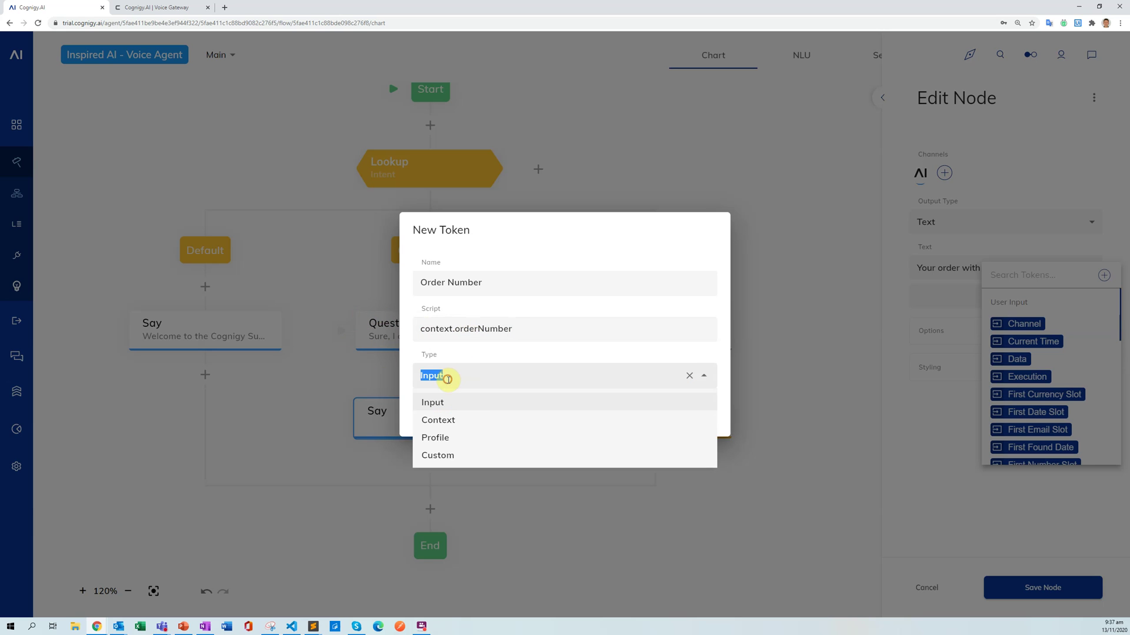
left_click(450, 421)
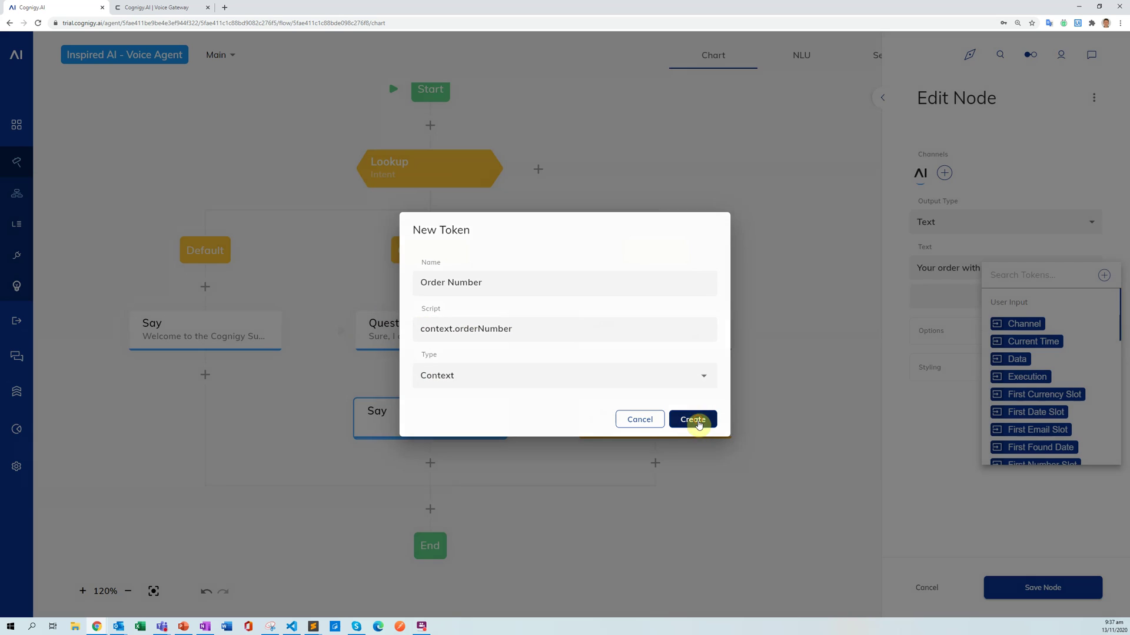
left_click(698, 424)
Insert the Order Number token, finish with 'is on its way to your home.', and save.
left_click(948, 294)
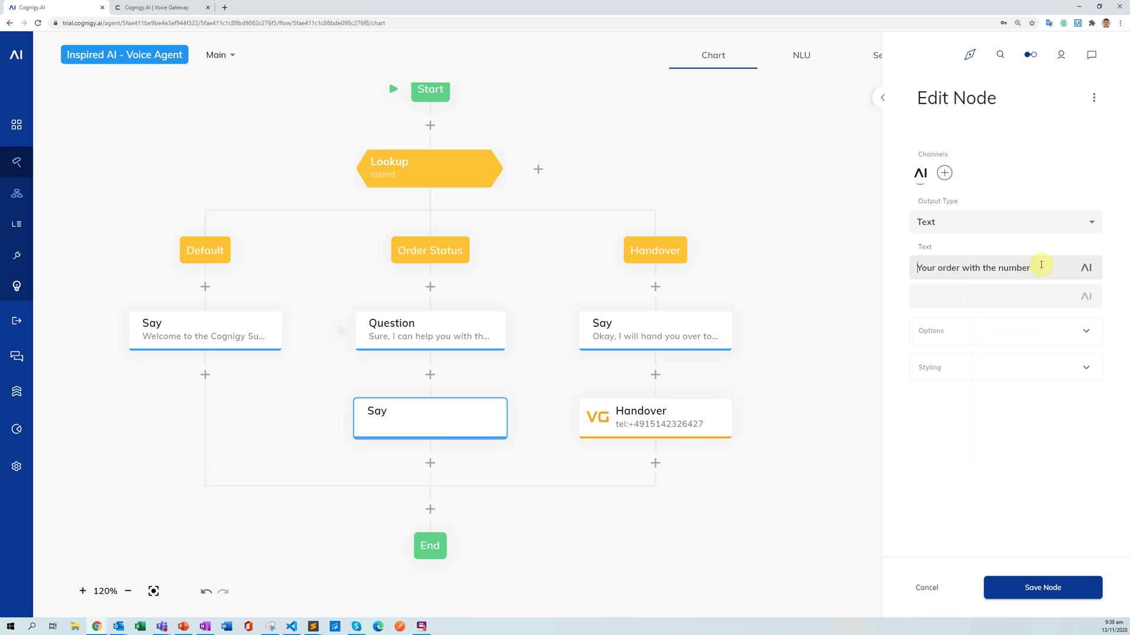
left_click(1086, 268)
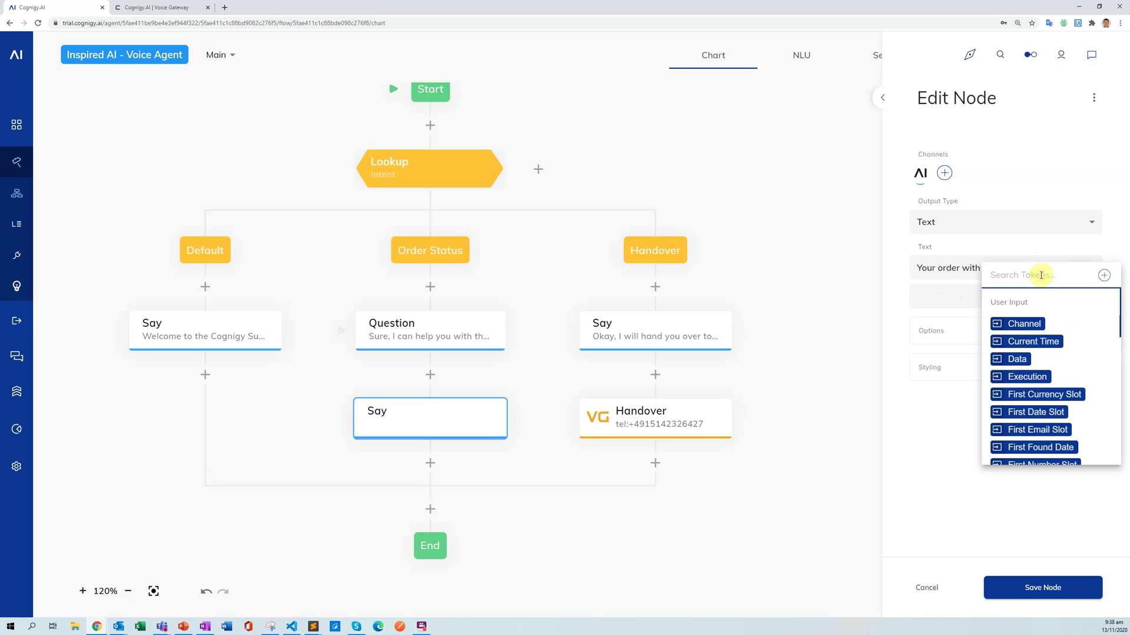
scroll(1056, 317, "down", 6)
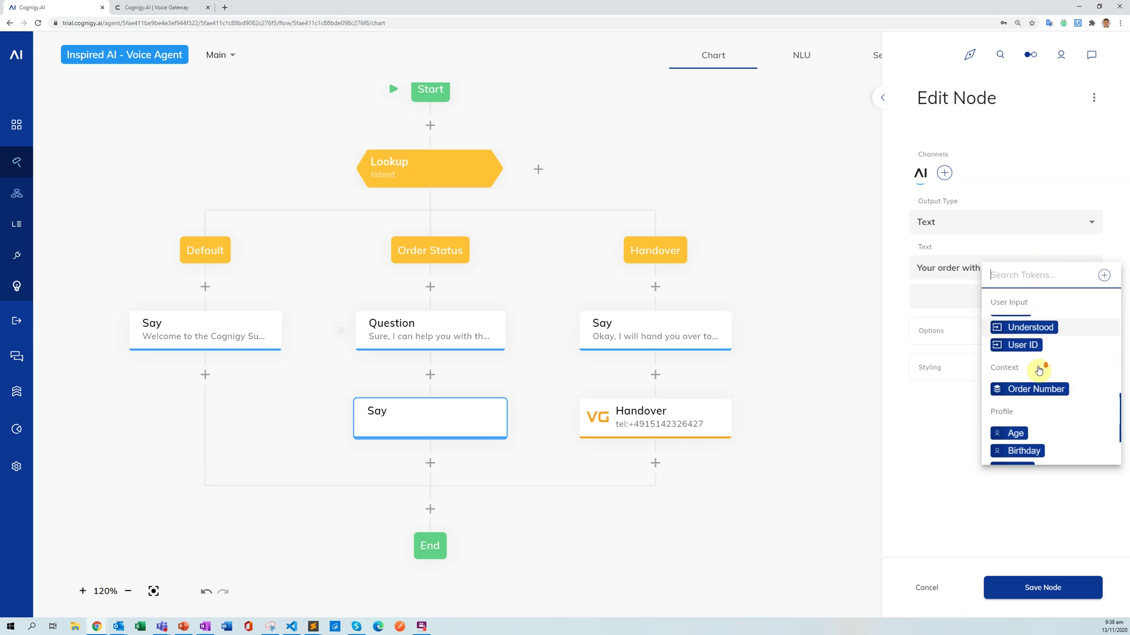
left_click(1034, 375)
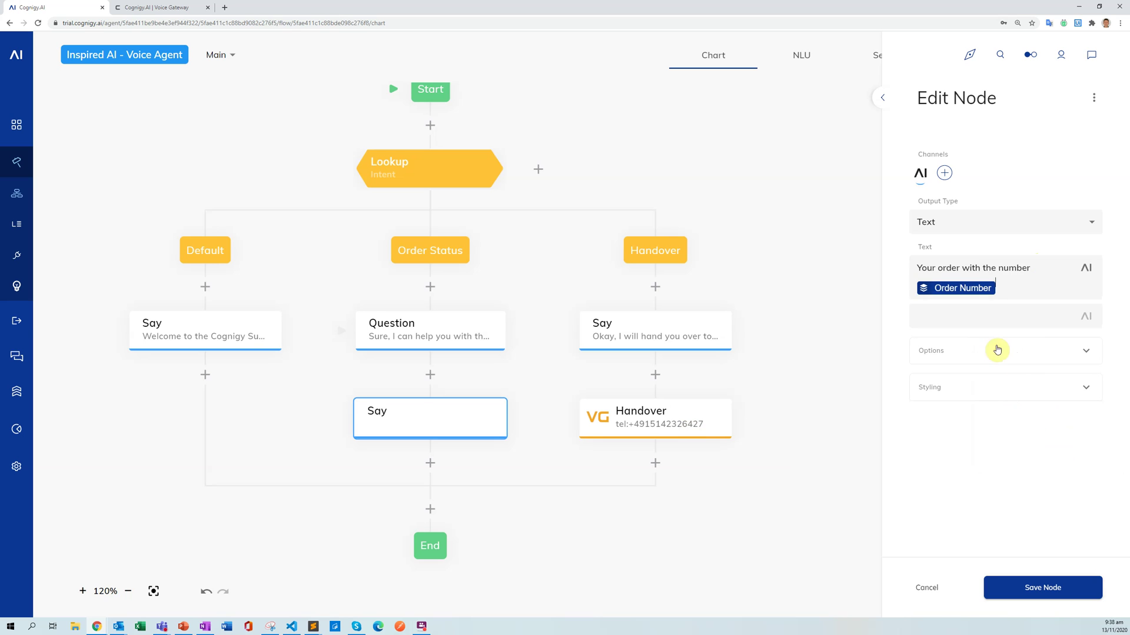
left_click(1015, 288)
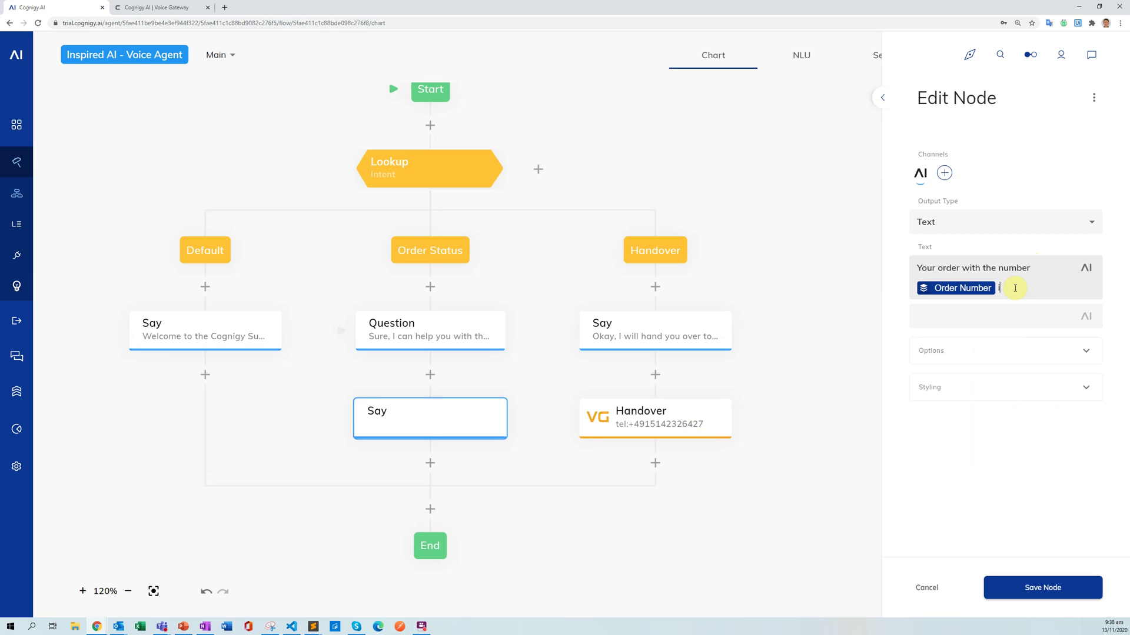
type("is on")
type(" ites ")
type(" way to you")
key("BackSpace")
type("ur h")
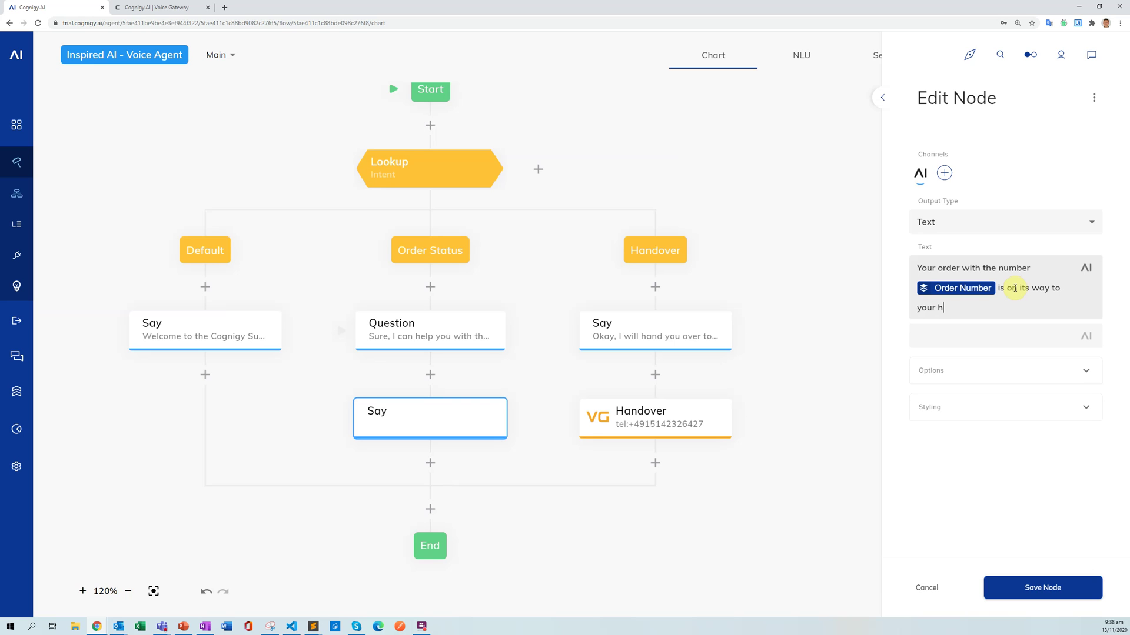
type("ome.")
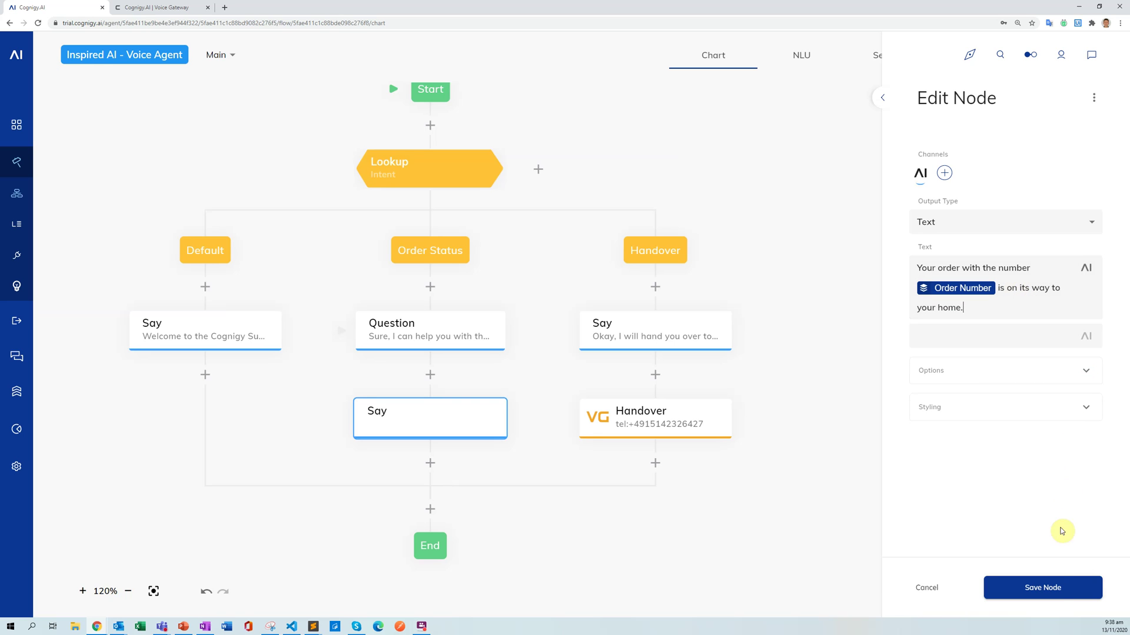
left_click(1039, 588)
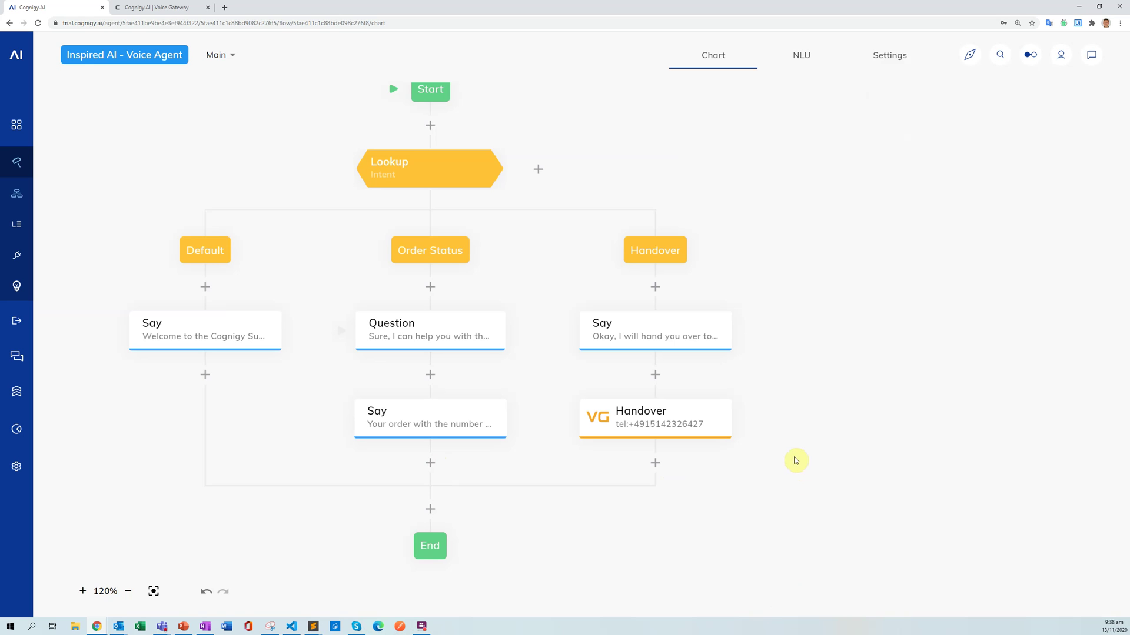
Open the test chat and greet the bot with 'Hi'.
left_click(804, 423)
left_click(1091, 55)
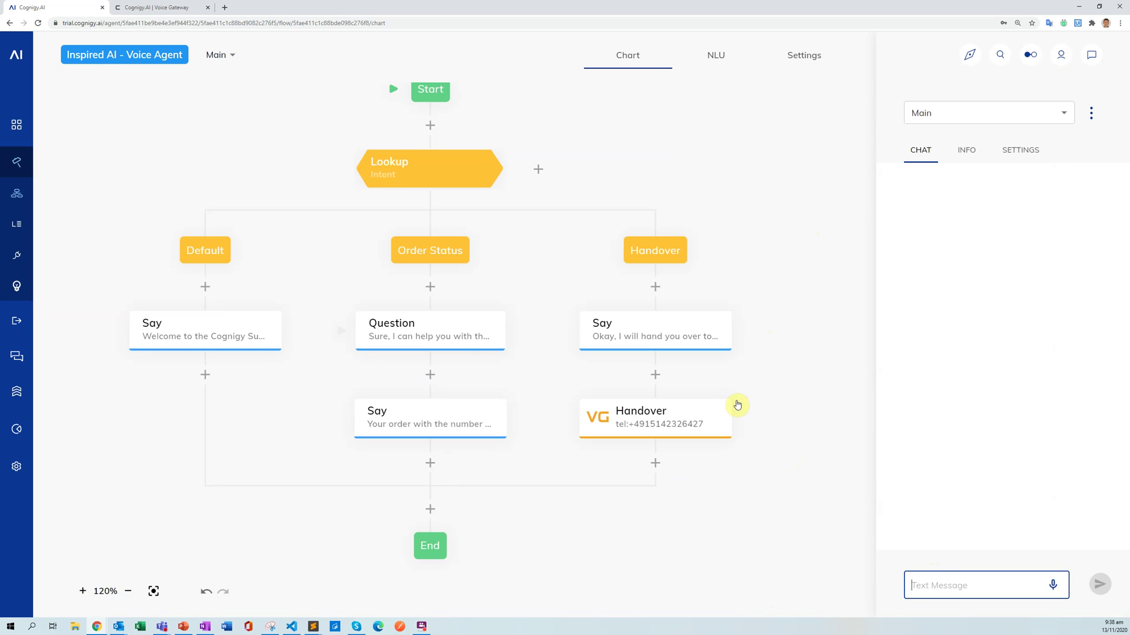
type("Hi")
key("Return")
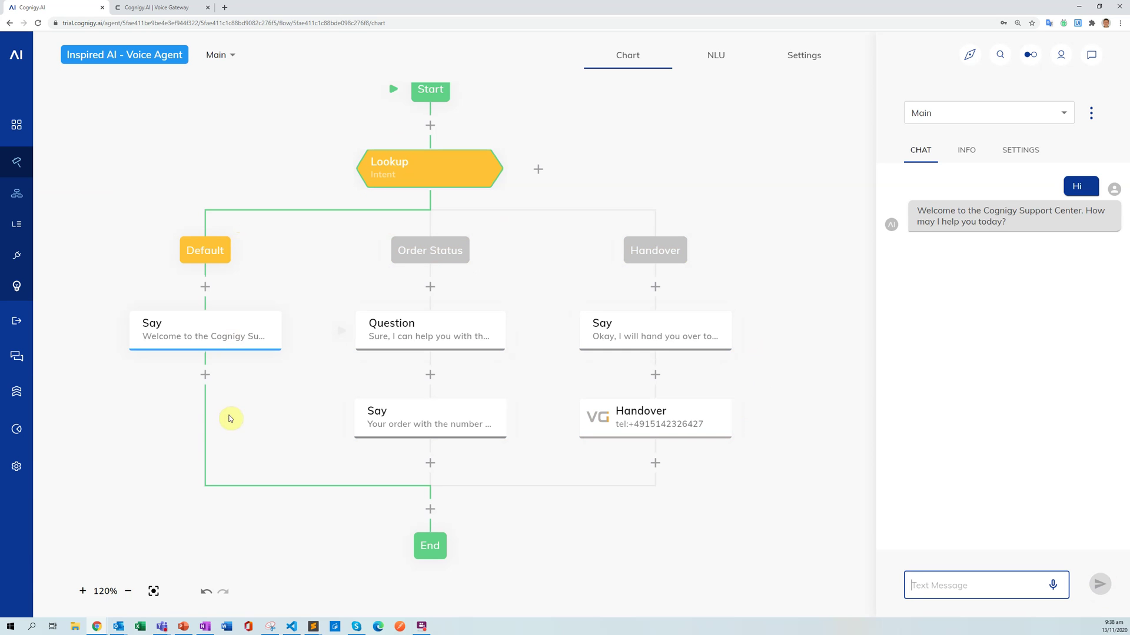
Ask 'Can I have an update on my order?' and give order number 12345.
left_click(278, 264)
left_click(953, 579)
type("Can I have an update on")
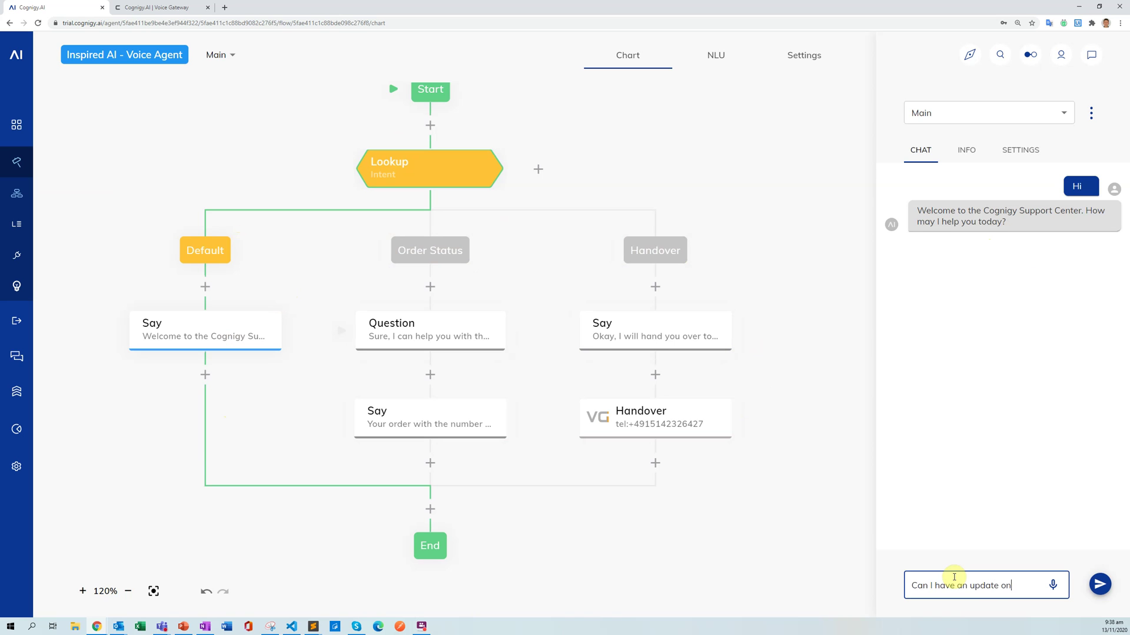
type(" my order?")
key("Return")
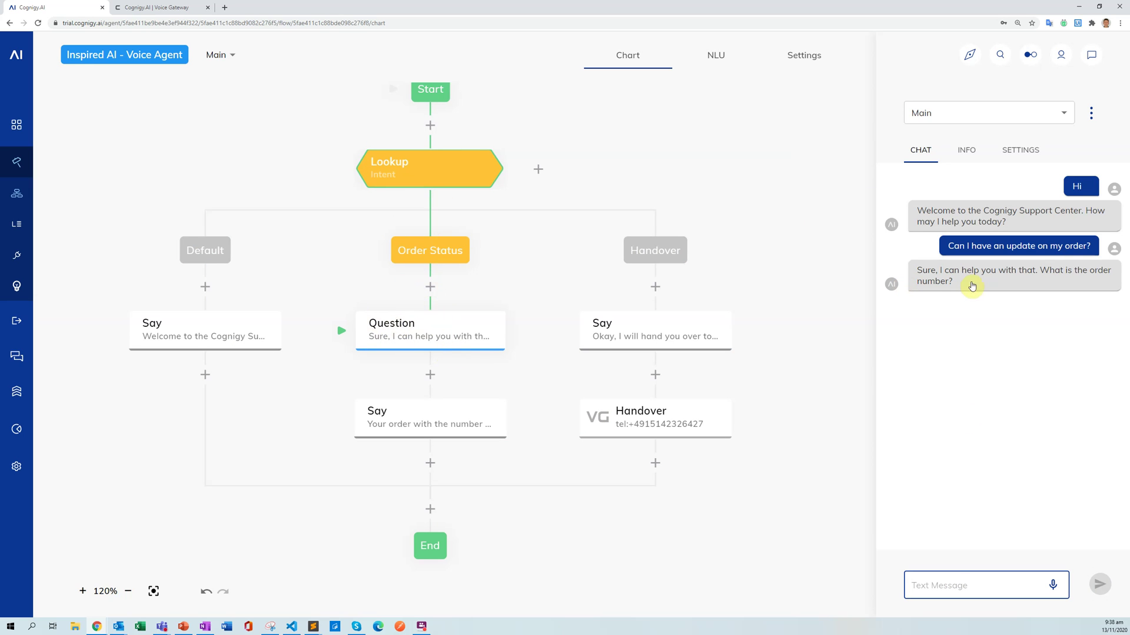
type("My o")
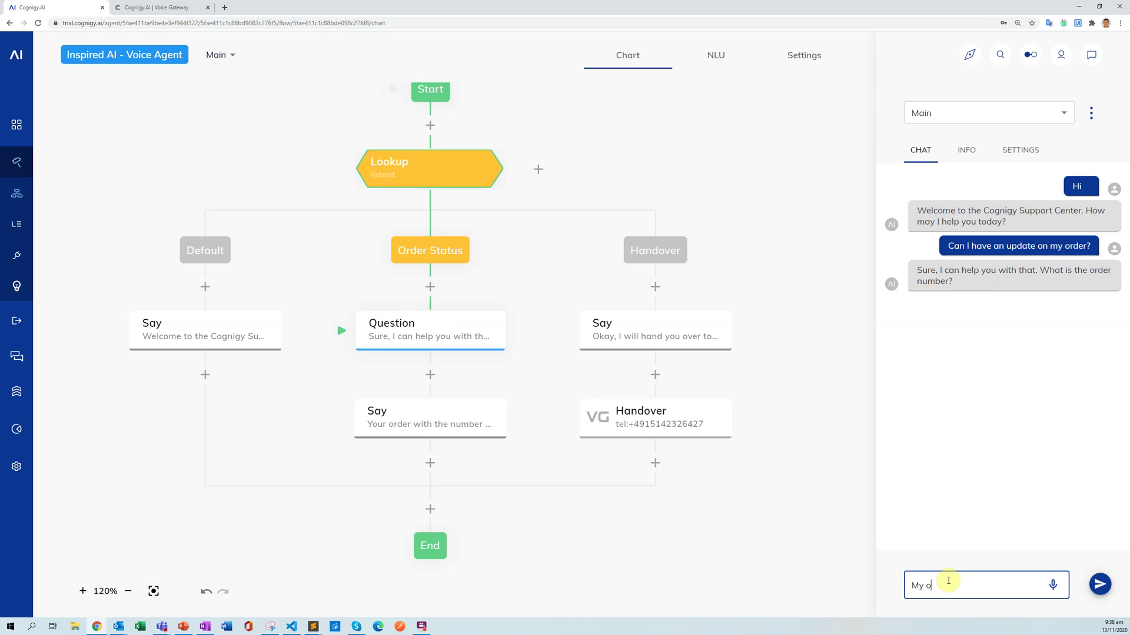
type("order numb")
type("rder number is 12345")
key("Return")
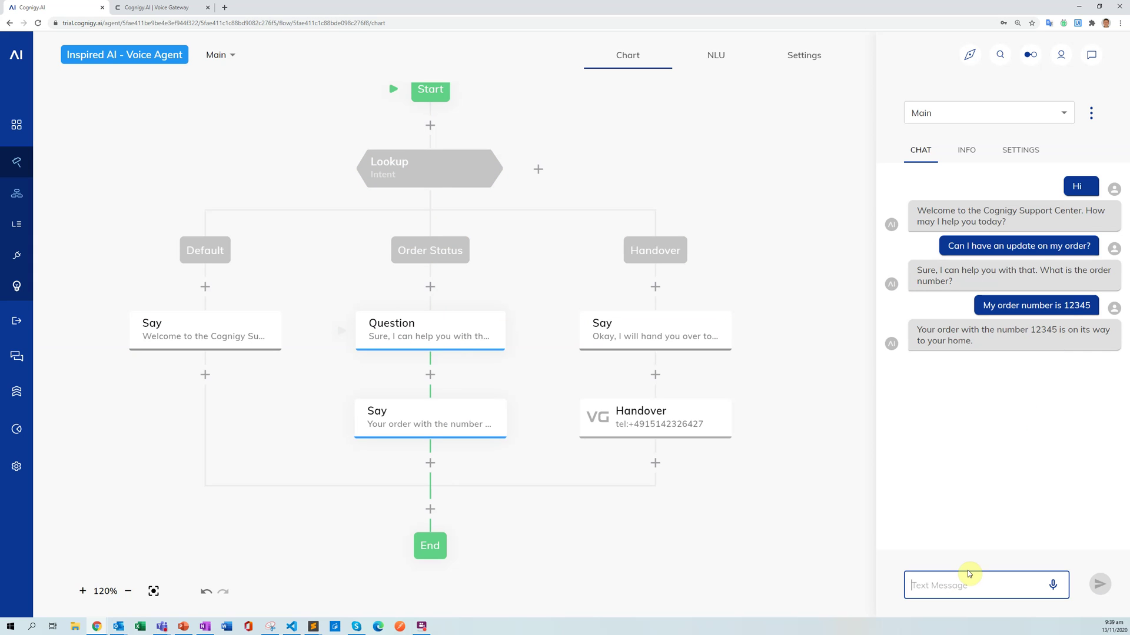
Send 'I want to speak to an agent' in the test chat and check the handover reply.
type("I want to sp")
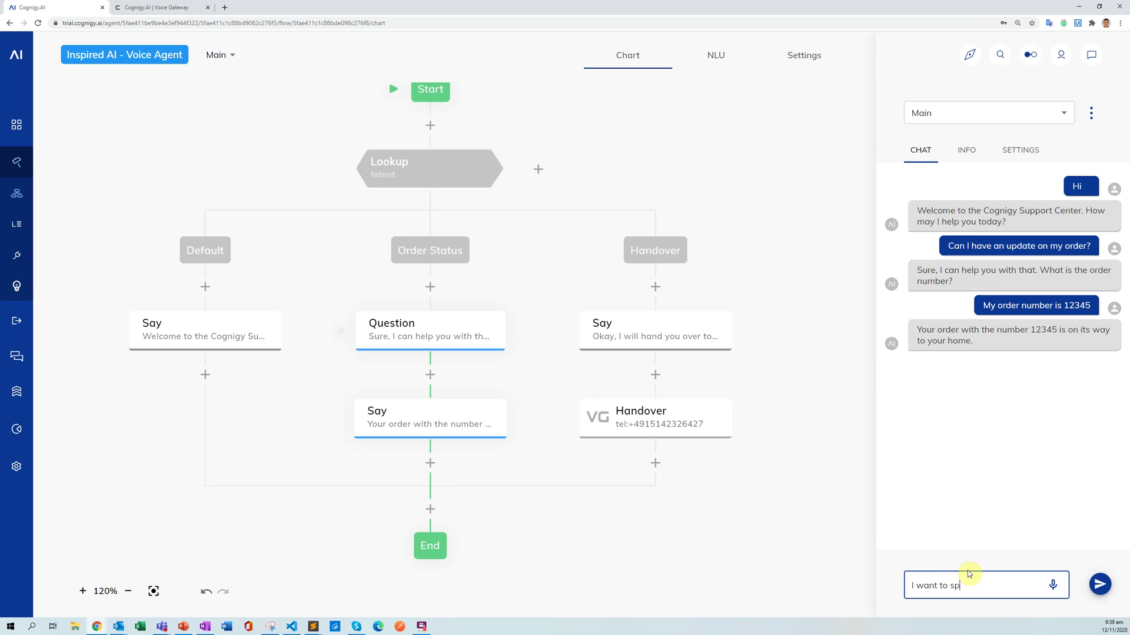
type("eak to an agent")
key("Return")
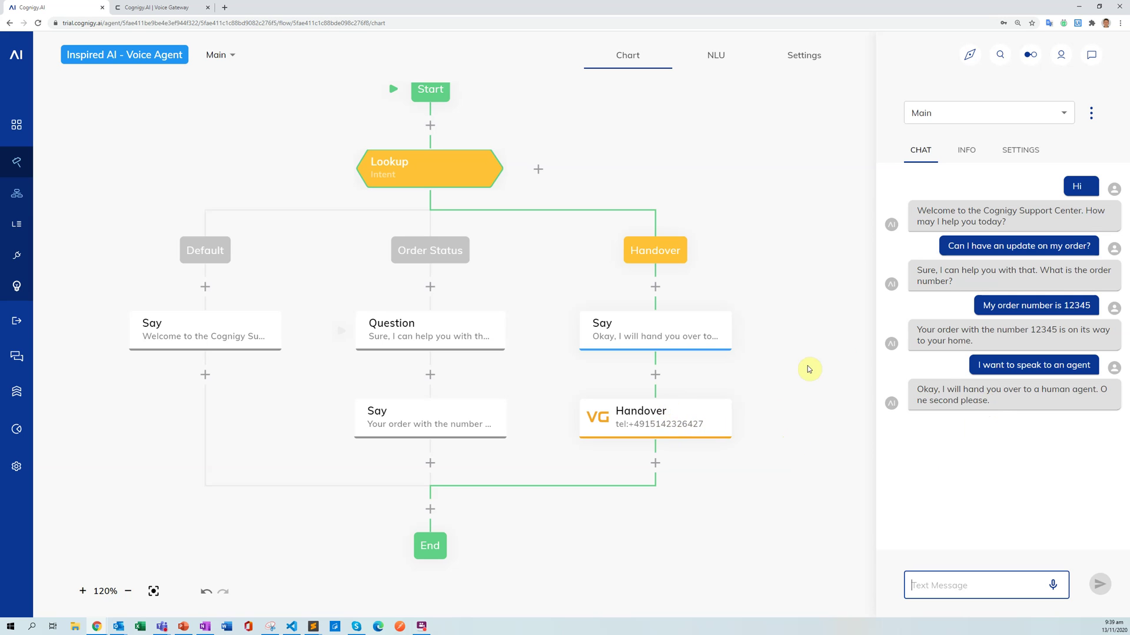
left_click(795, 269)
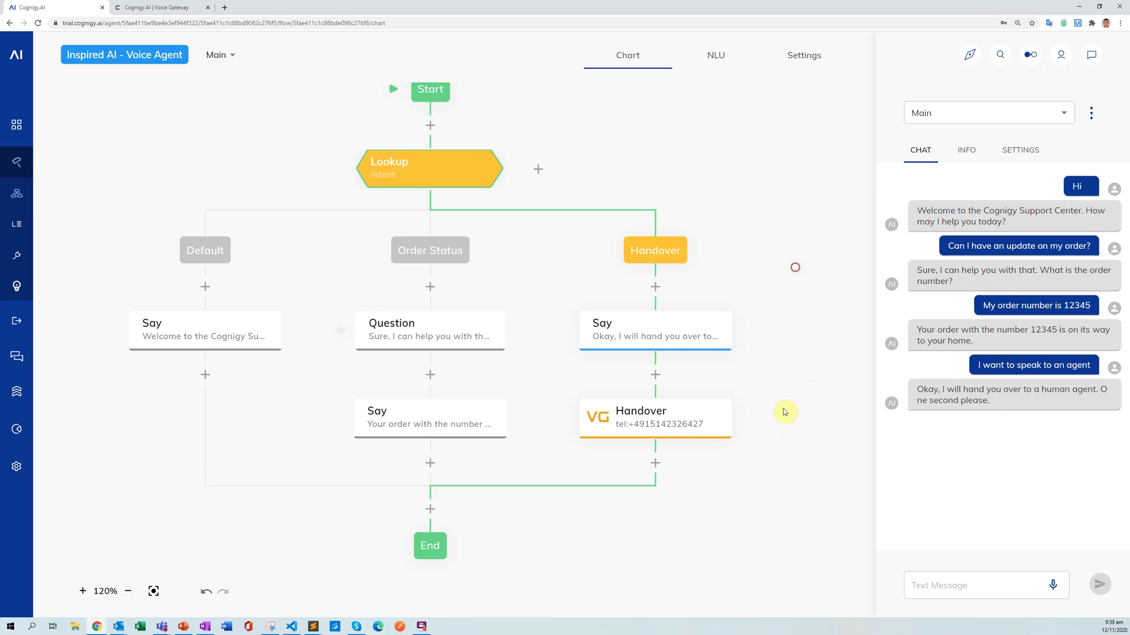
Close the test chat and go to Deploy > Endpoints.
left_click(1092, 55)
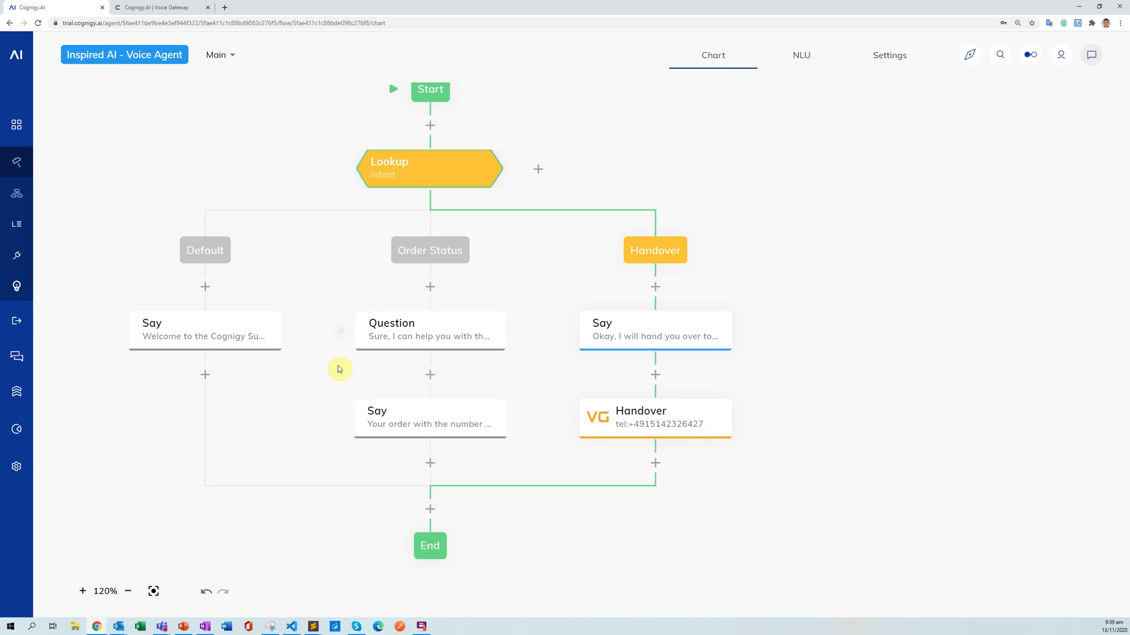
mouse_move(26, 206)
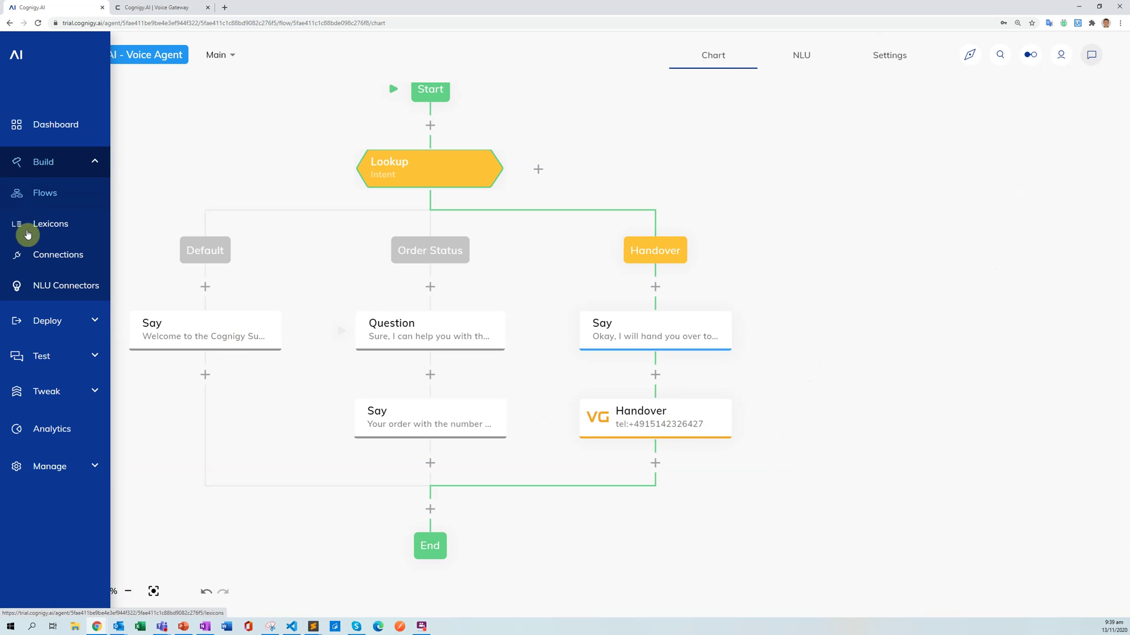
left_click(51, 320)
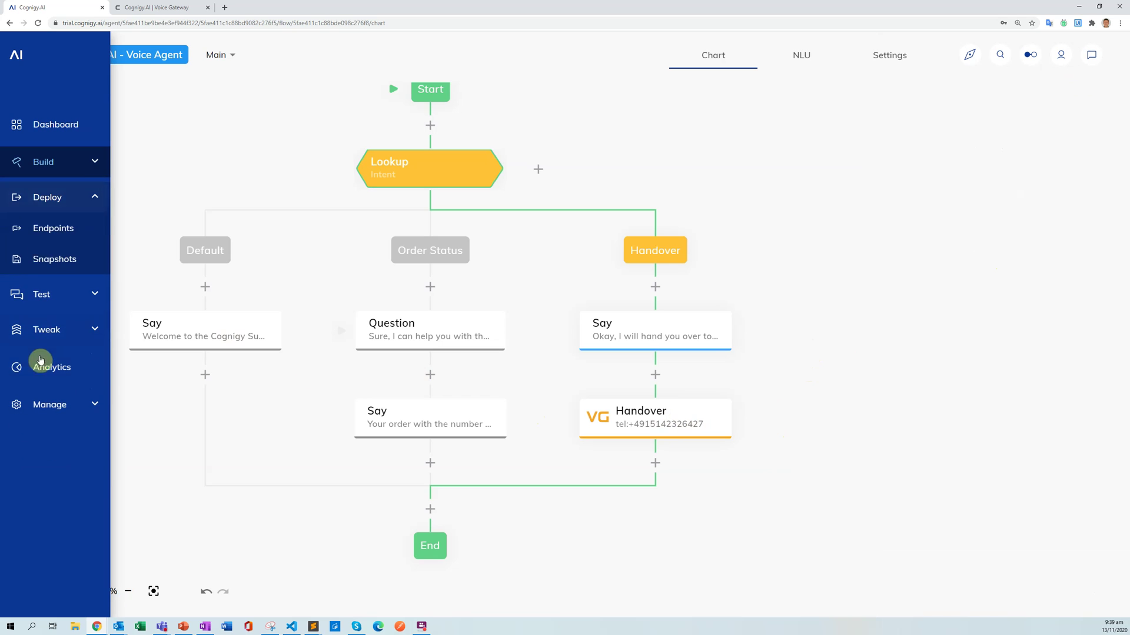
left_click(55, 236)
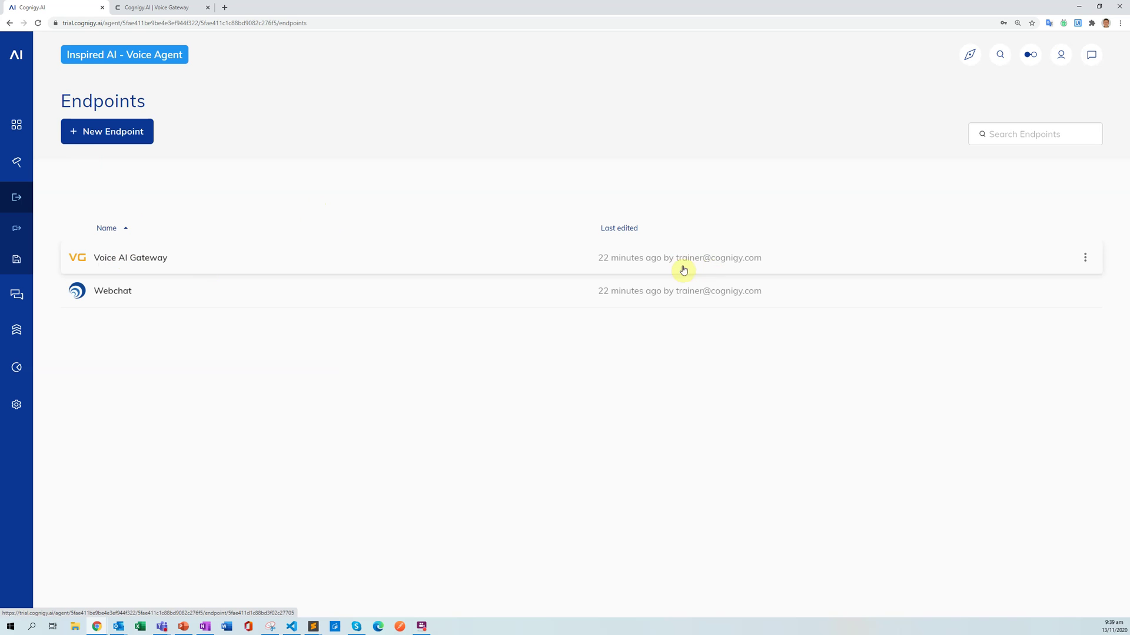
Set the Voice AI Gateway endpoint to No Snapshot with the Main flow, save, and return to Endpoints.
left_click(632, 266)
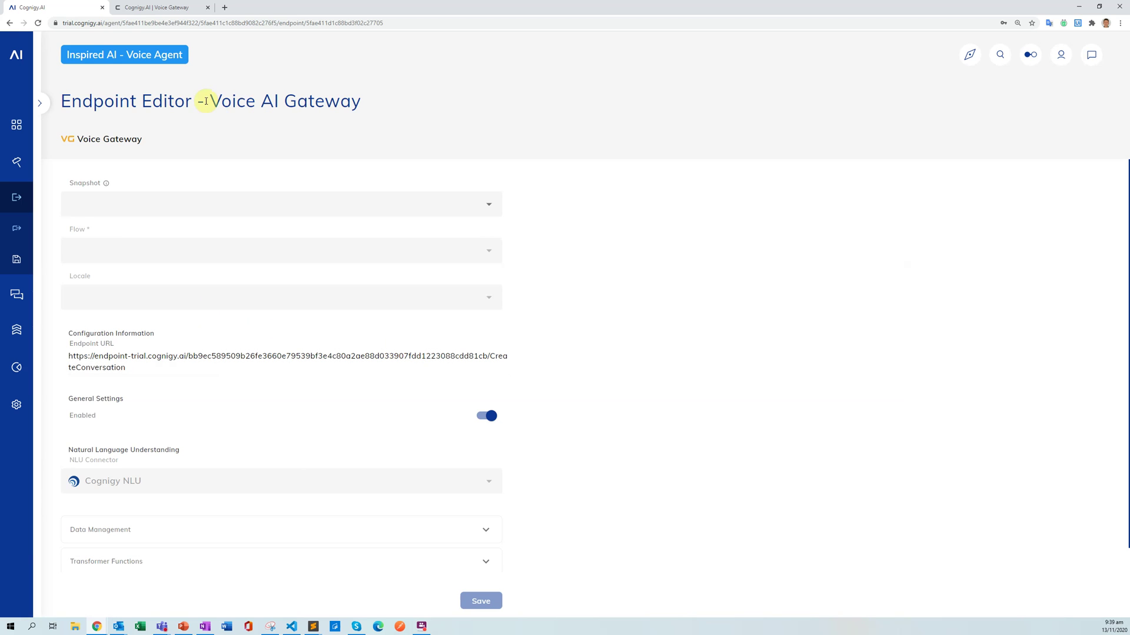
left_click(489, 209)
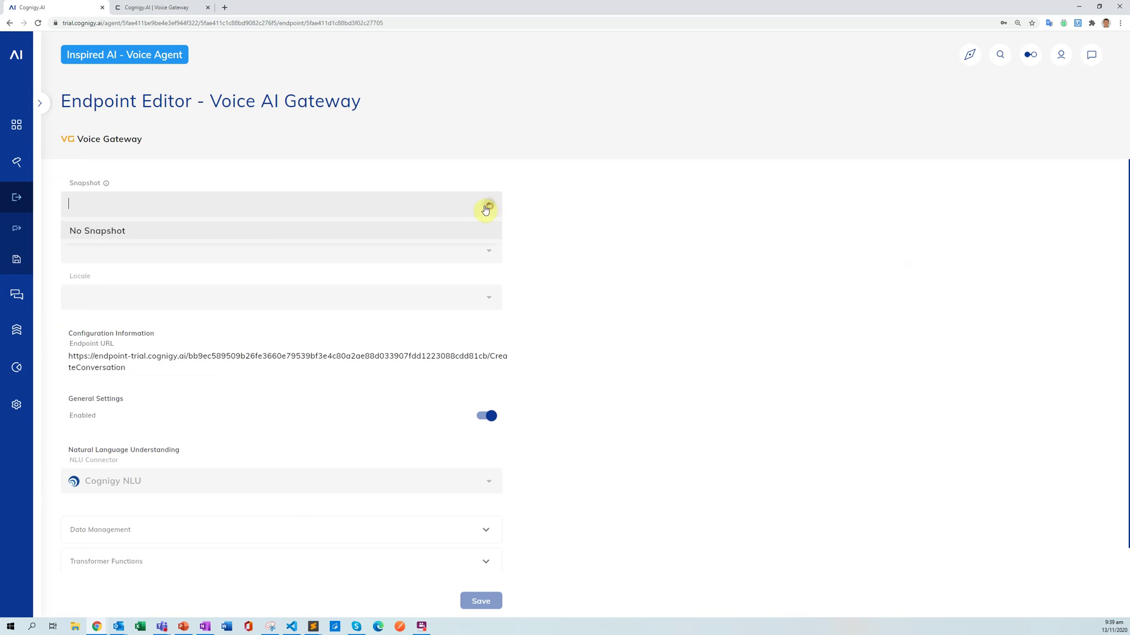
left_click(265, 227)
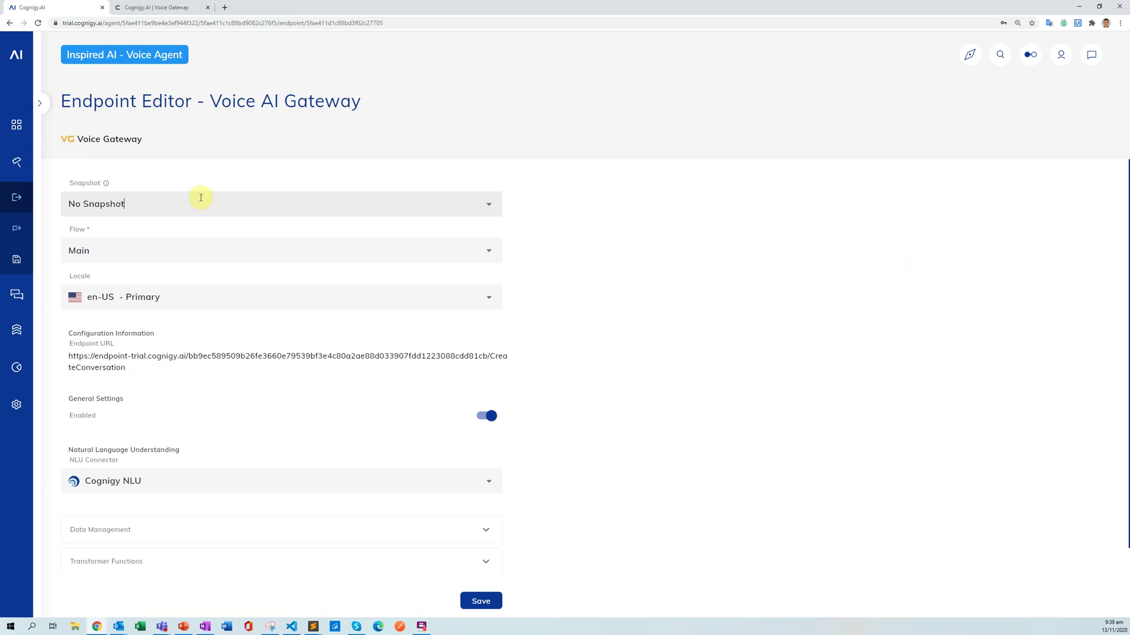
double_click(83, 252)
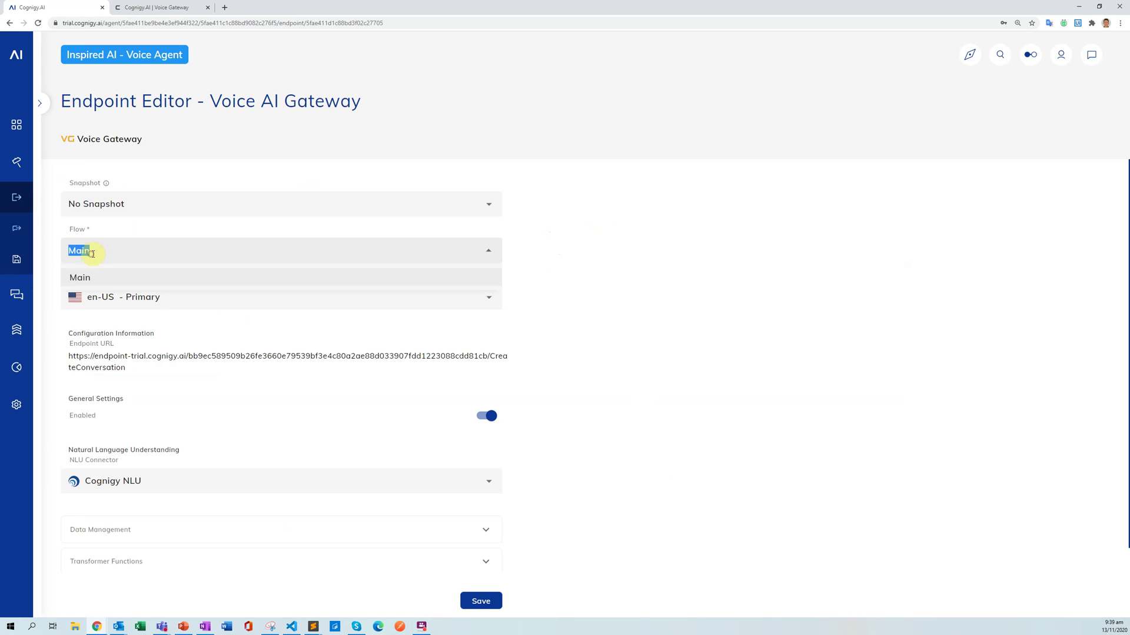
left_click(588, 247)
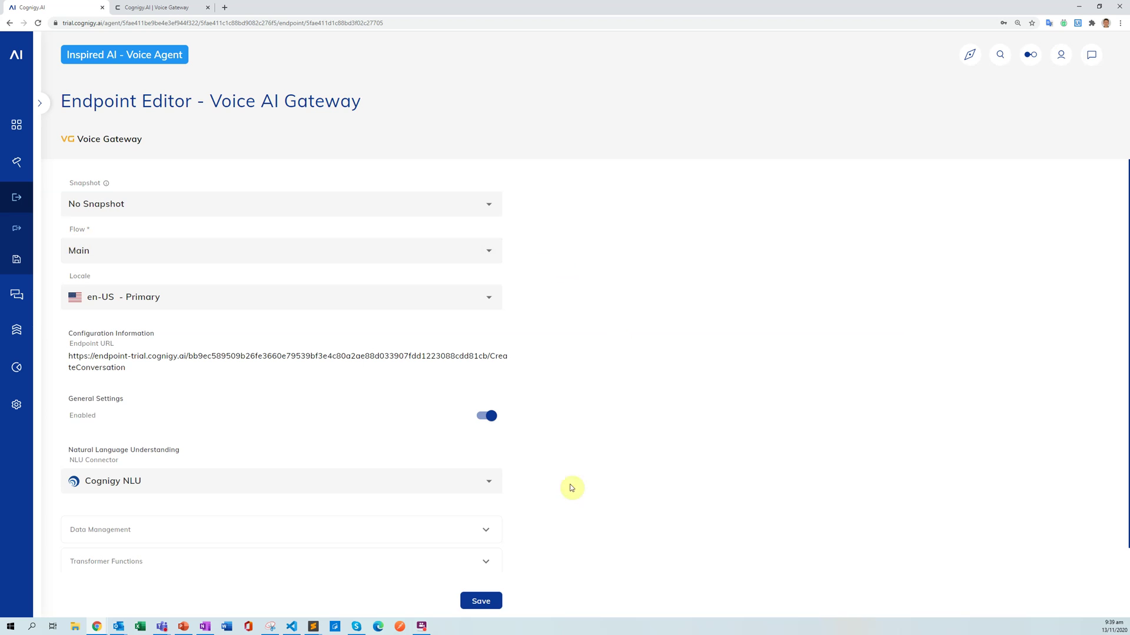
left_click(487, 606)
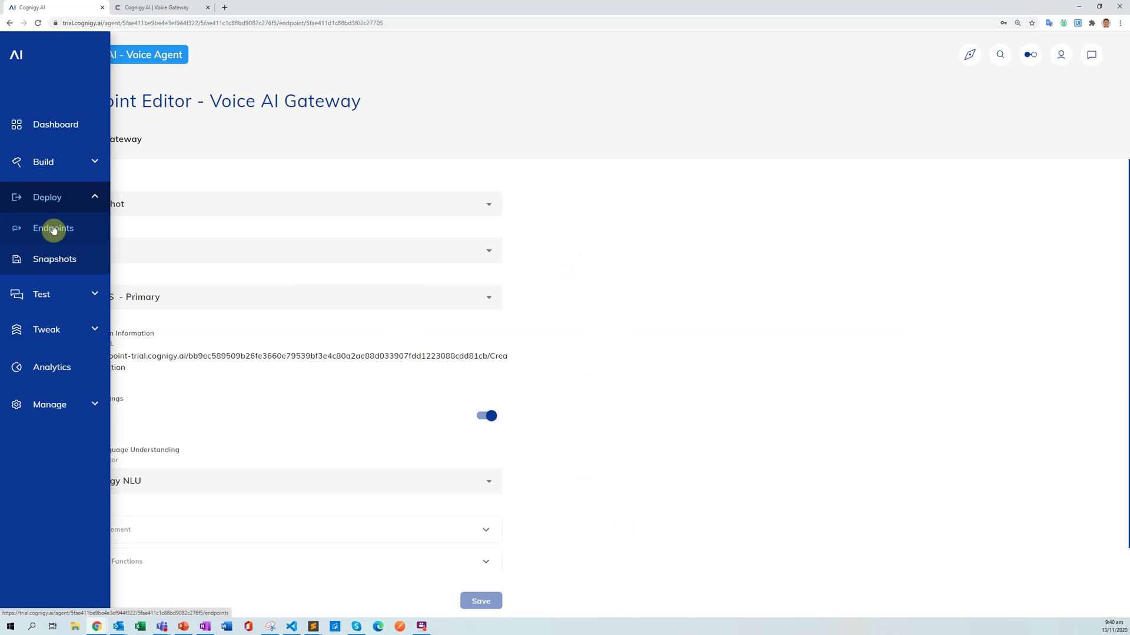
left_click(51, 227)
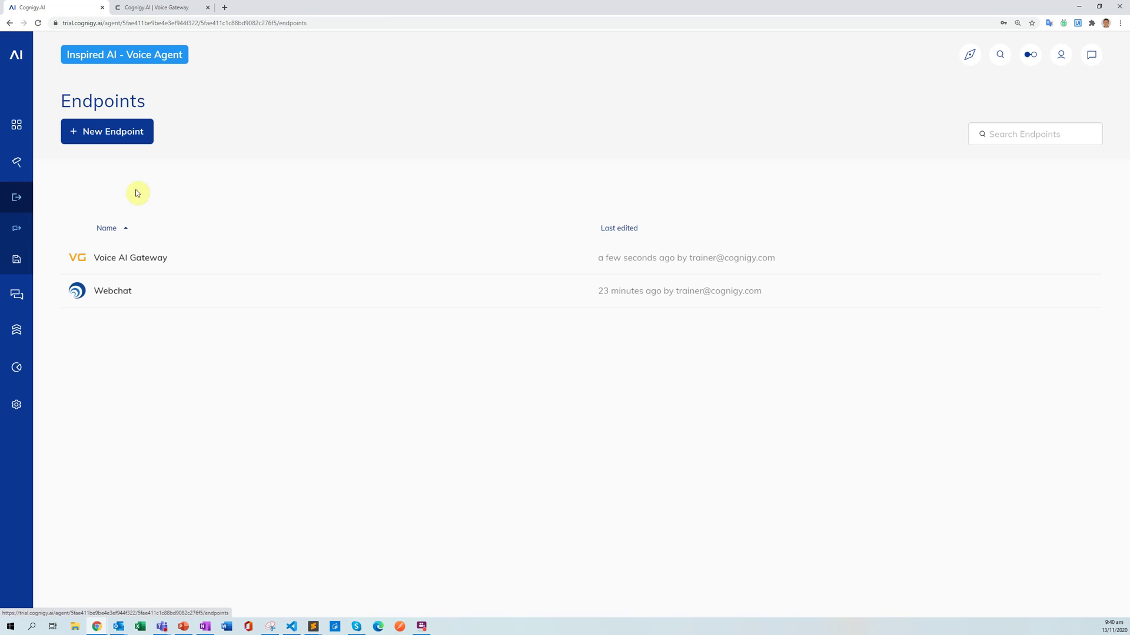
Open the Main flow from Build > Flows, view its NLU intents, then return to the Chart.
left_click(25, 160)
left_click(42, 188)
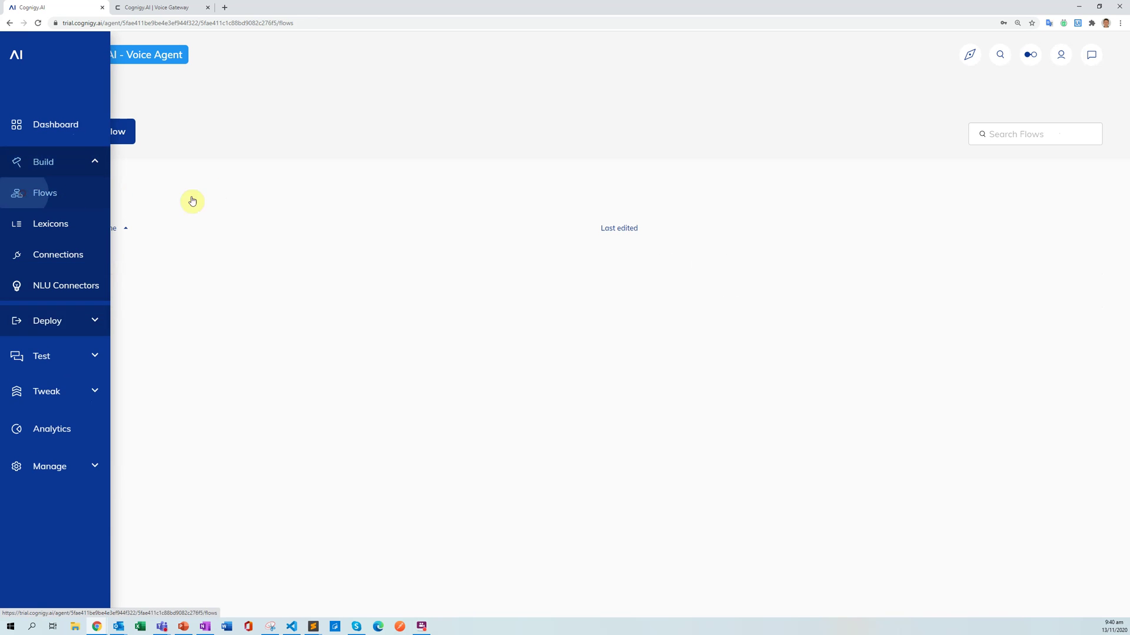
left_click(131, 266)
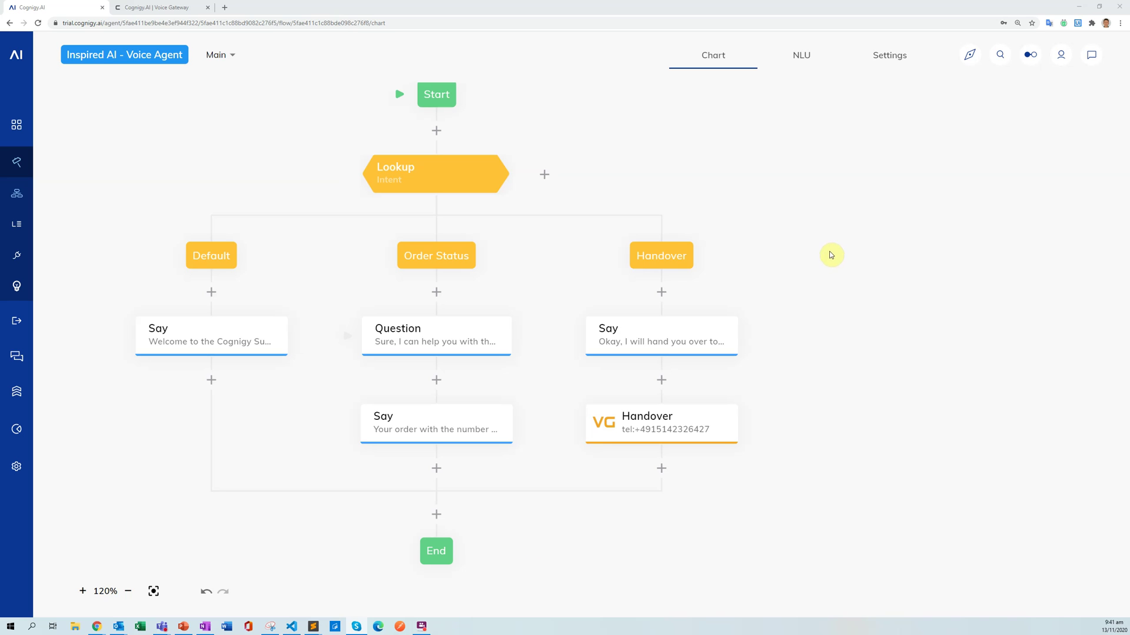
left_click(804, 58)
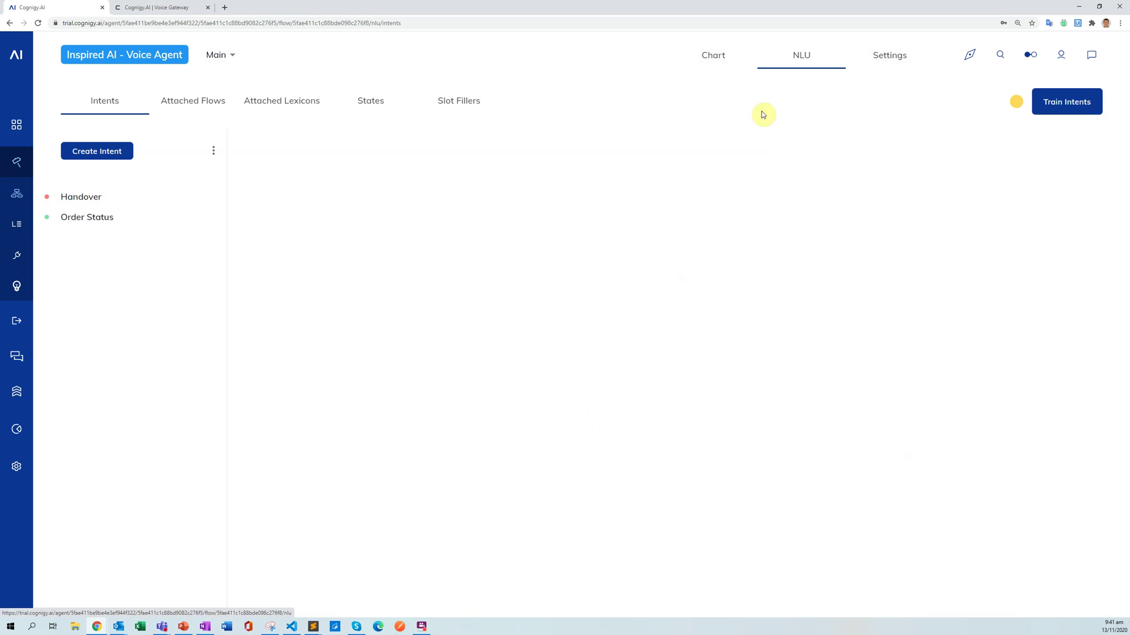
left_click(728, 63)
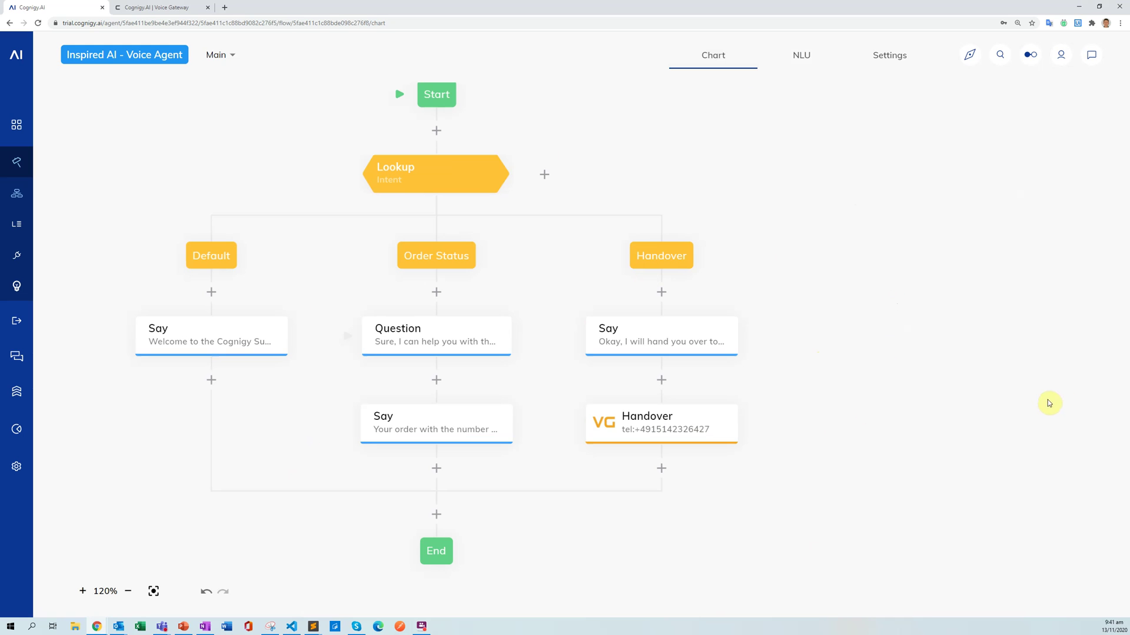
Switch to the 'Cognigy.AI | Voice Gateway' tab and skim its AI voice agent feature descriptions.
left_click(179, 9)
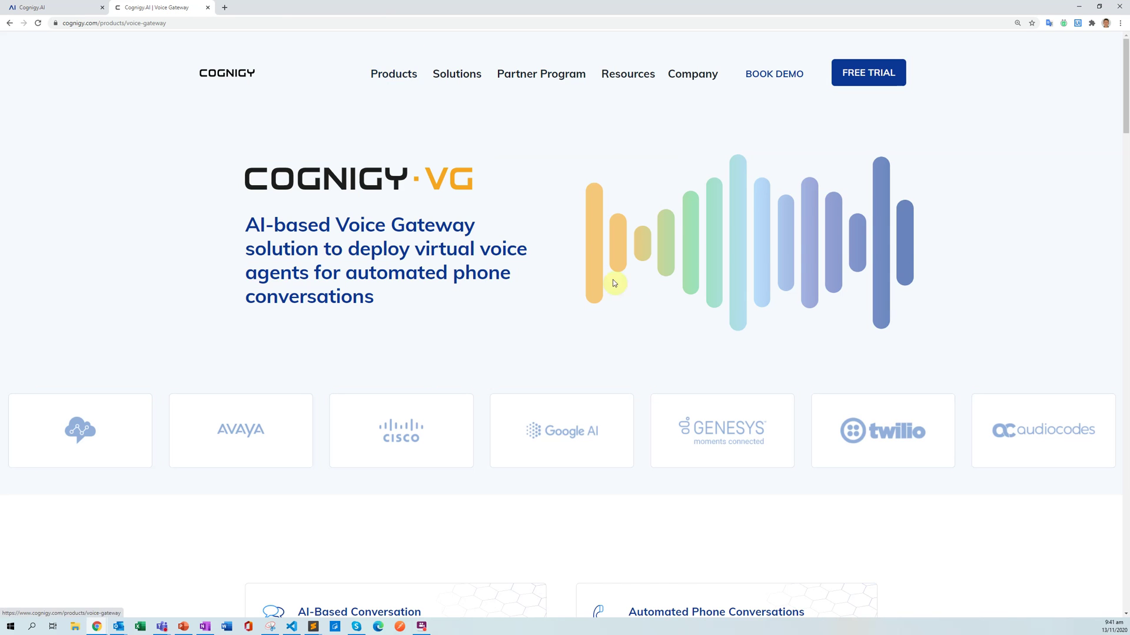
scroll(531, 264, "down", 1)
scroll(234, 249, "down", 6)
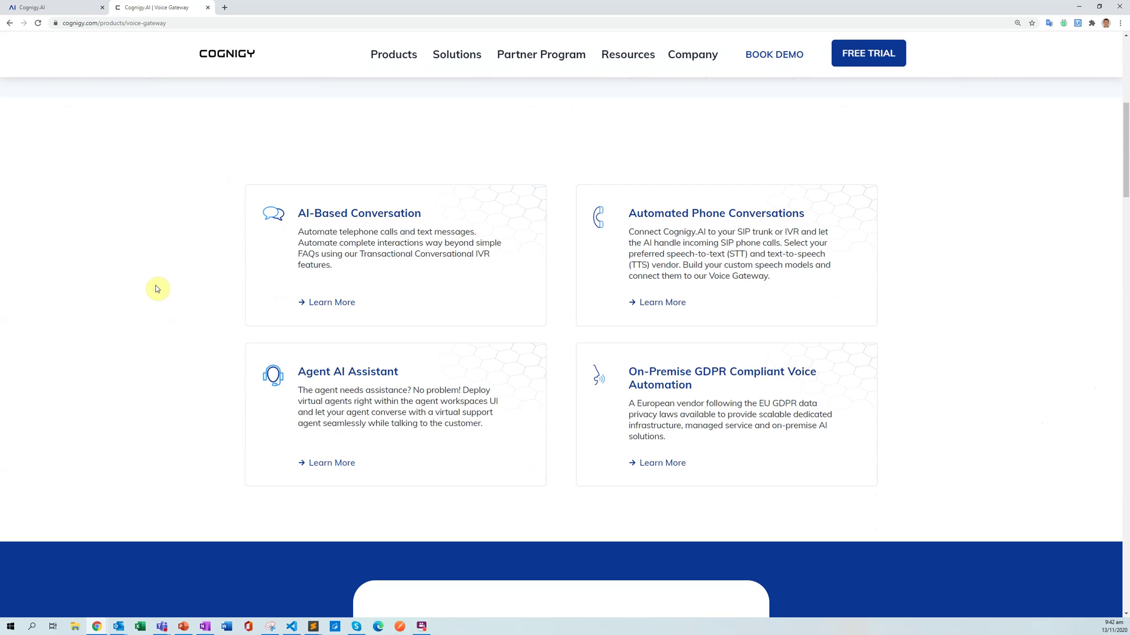
scroll(152, 292, "down", 2)
scroll(155, 359, "down", 2)
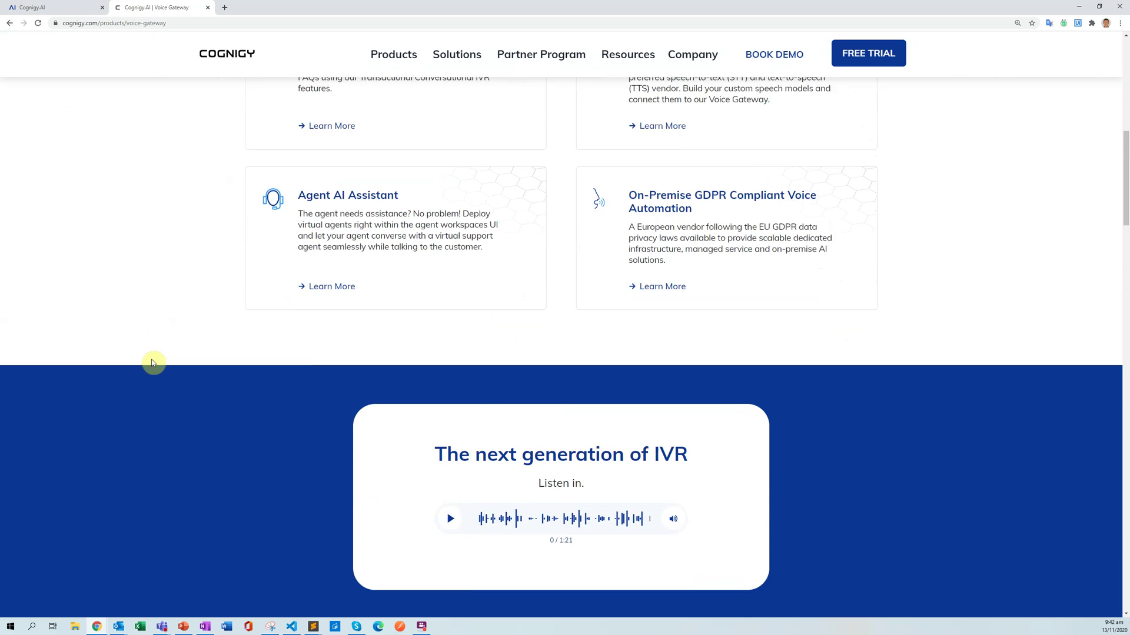
scroll(154, 361, "up", 3)
scroll(154, 361, "up", 7)
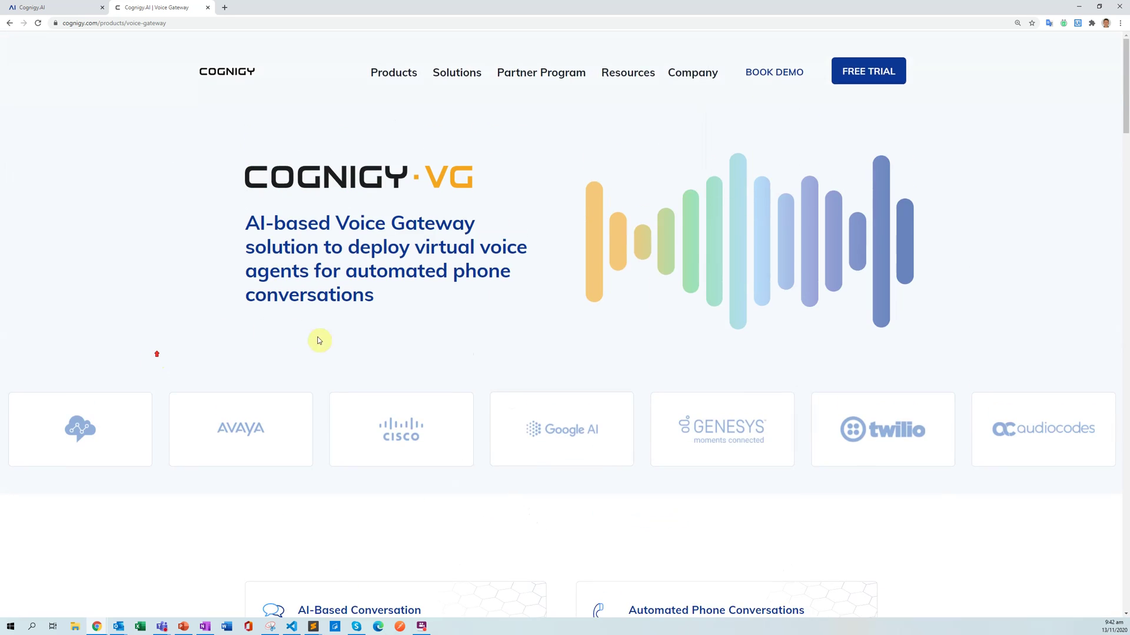